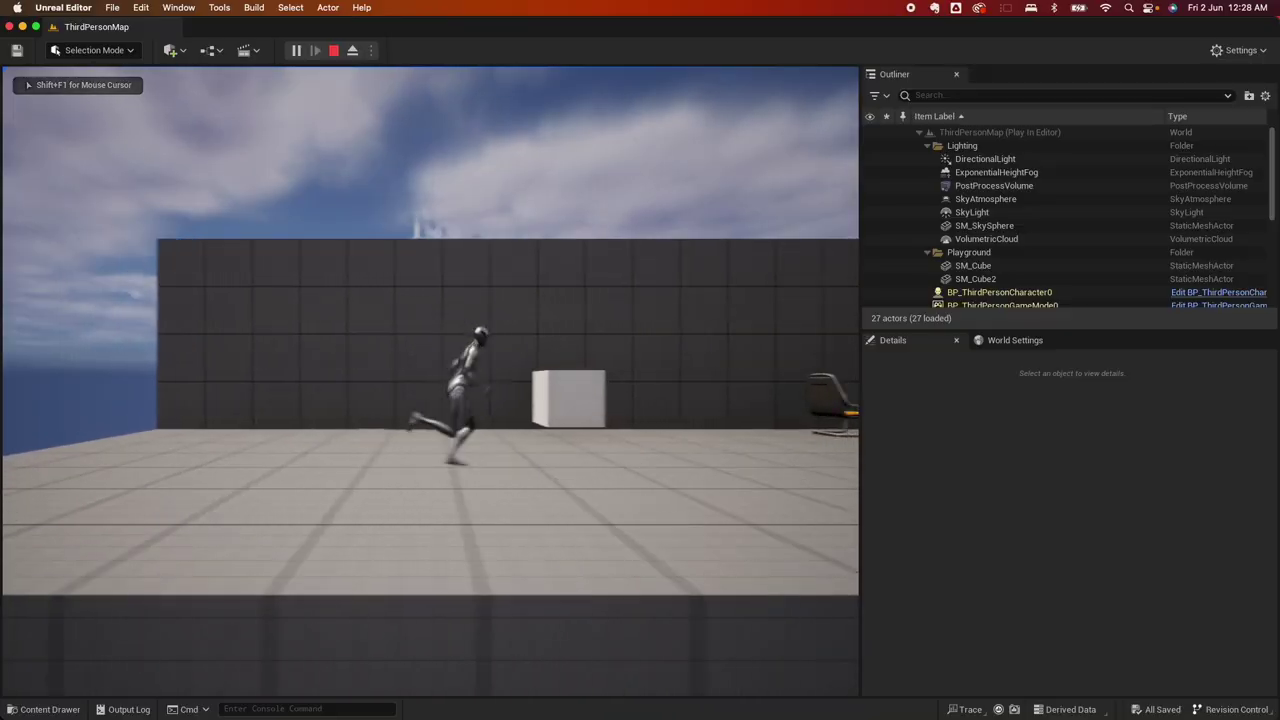
Playtest the side-scrolling level by running the character back and forth and jumping over the white blocks and chairs.
key("space")
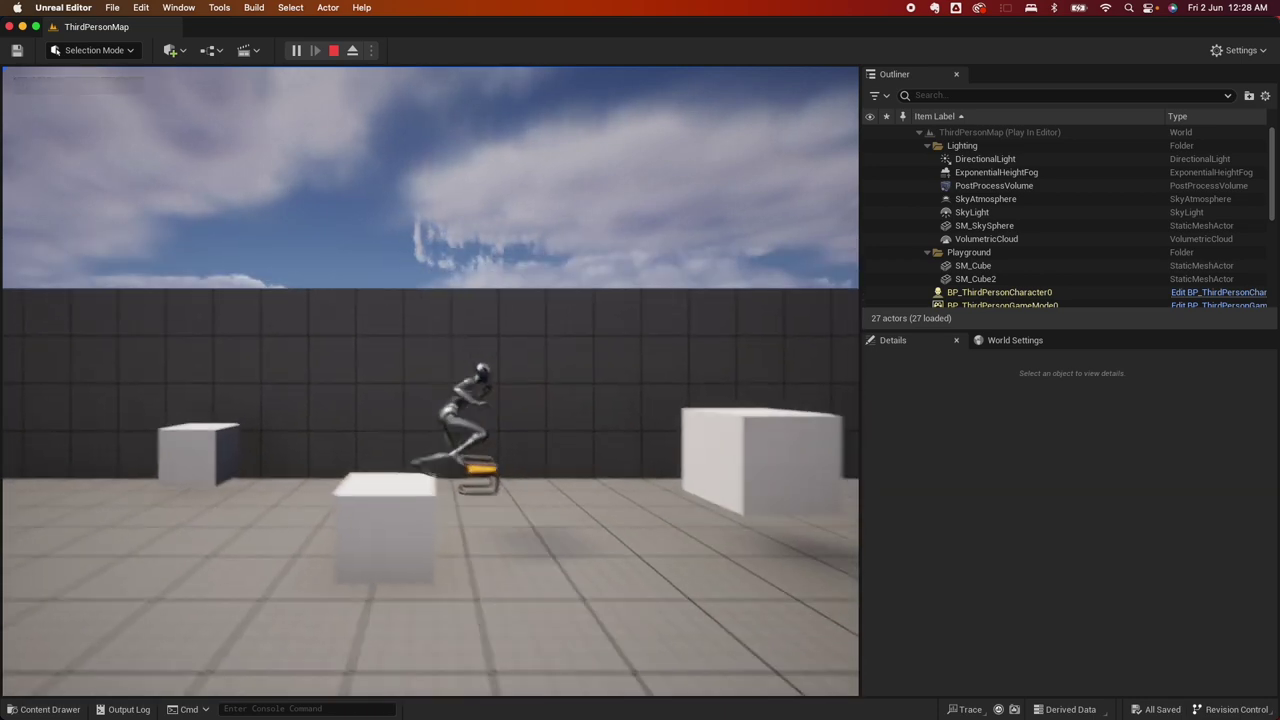
key("space")
key("space")
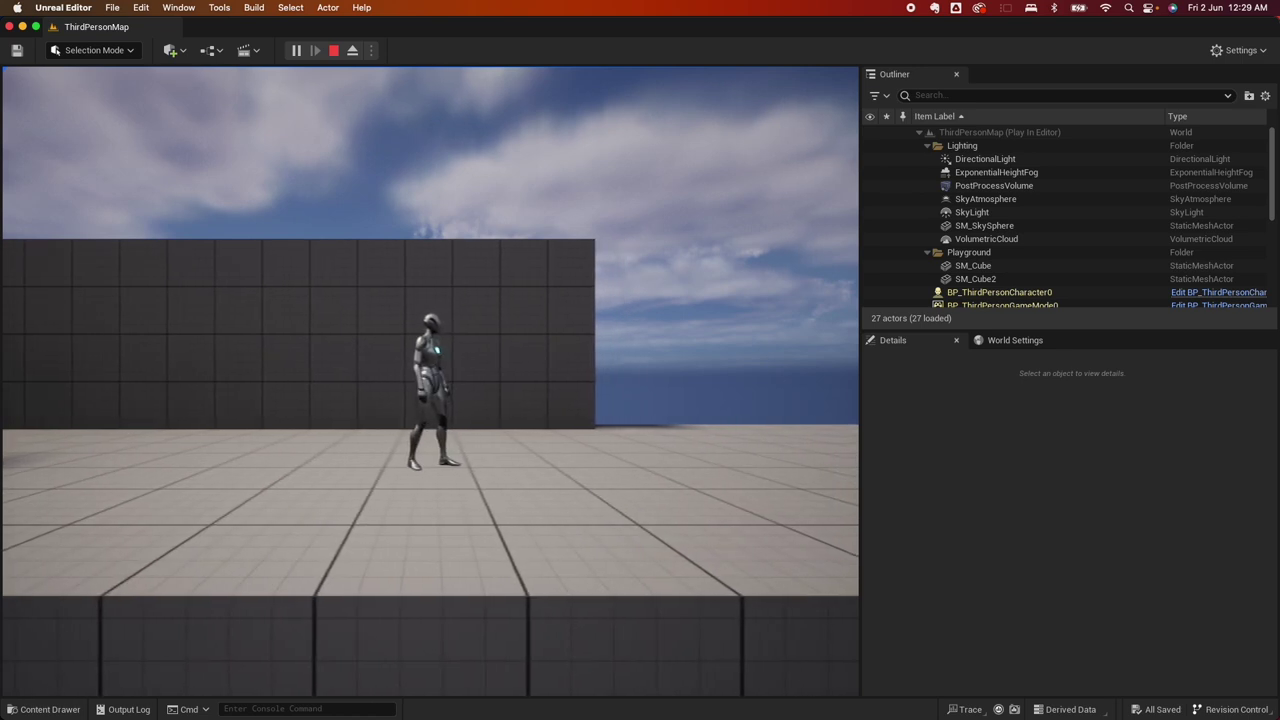
key("d")
key("a")
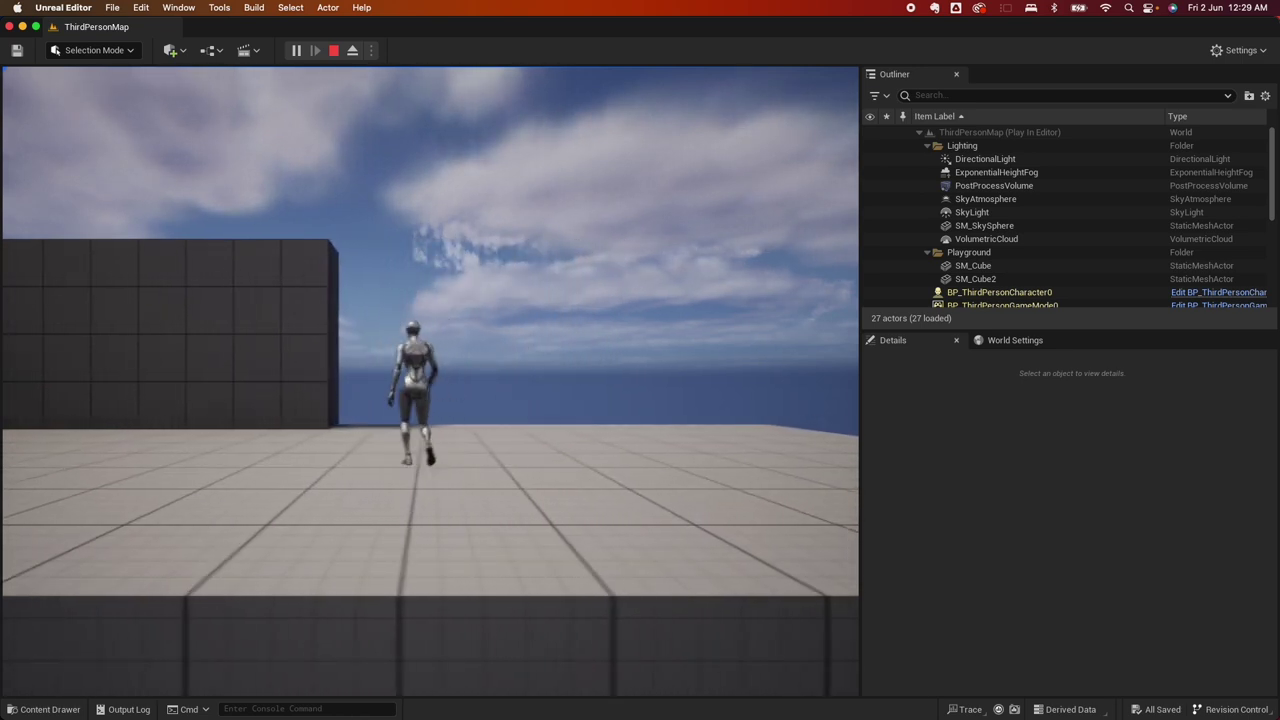
key("w")
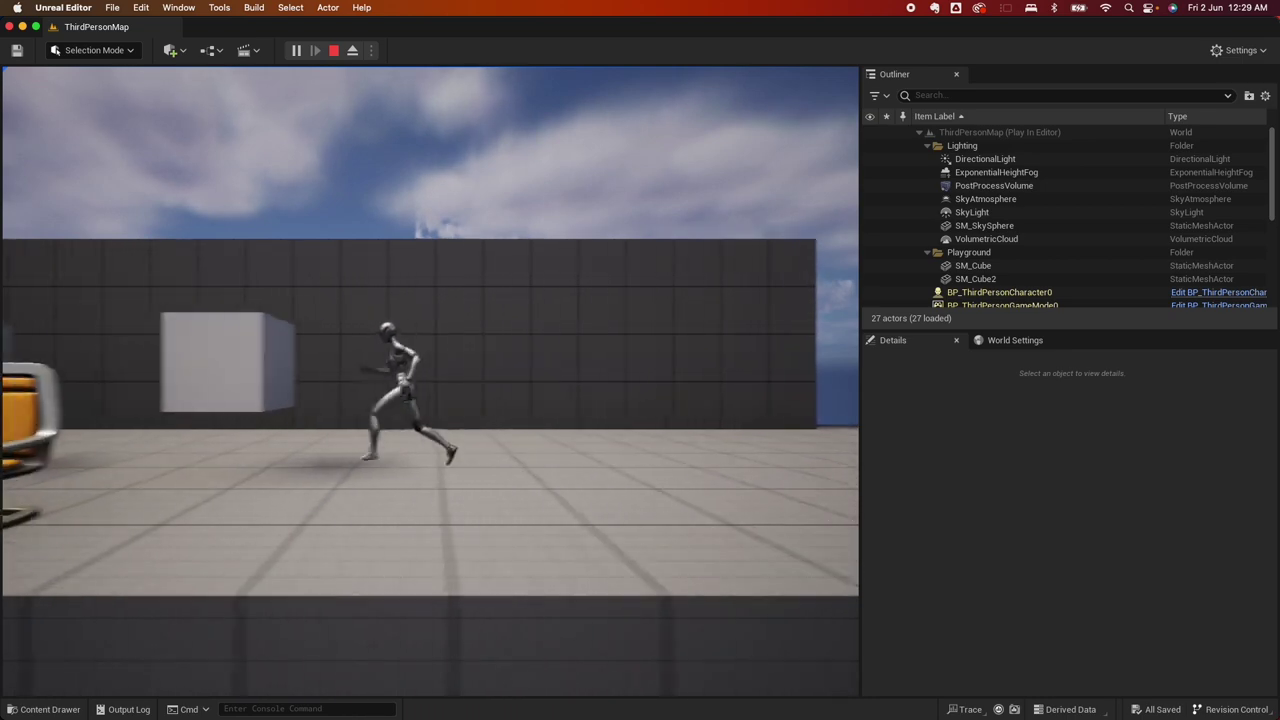
key("a")
key("space")
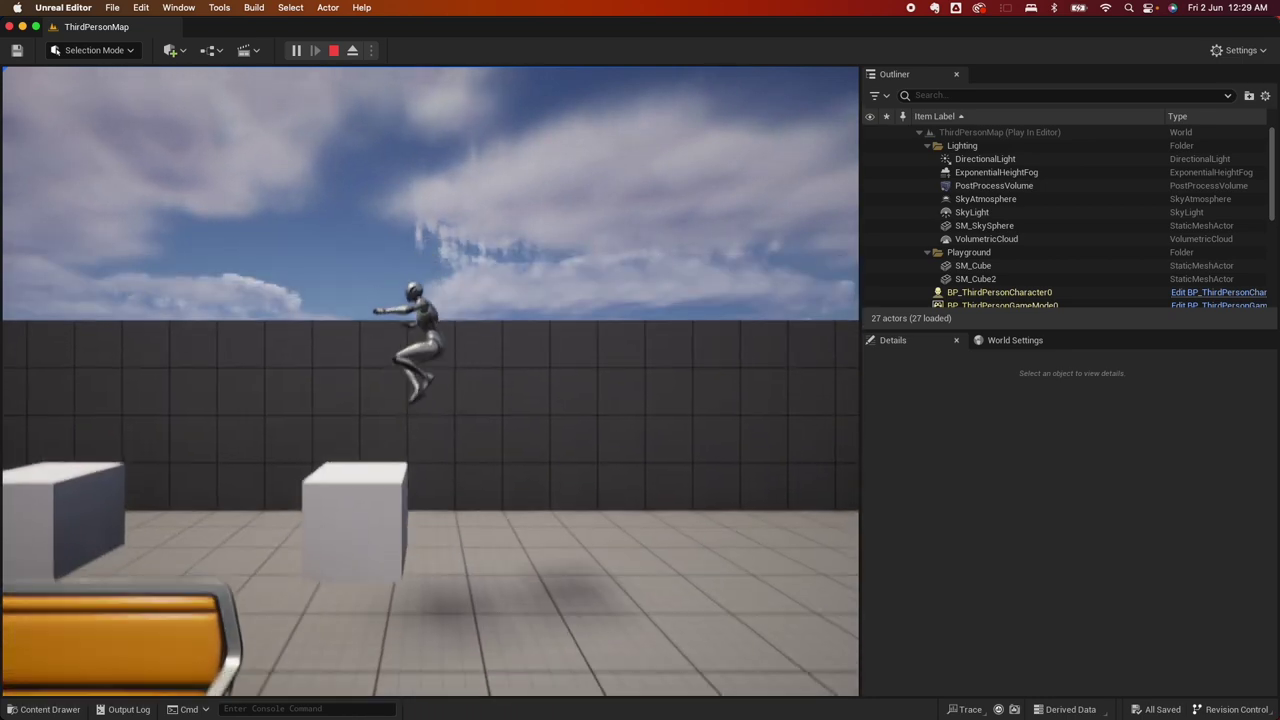
key("space")
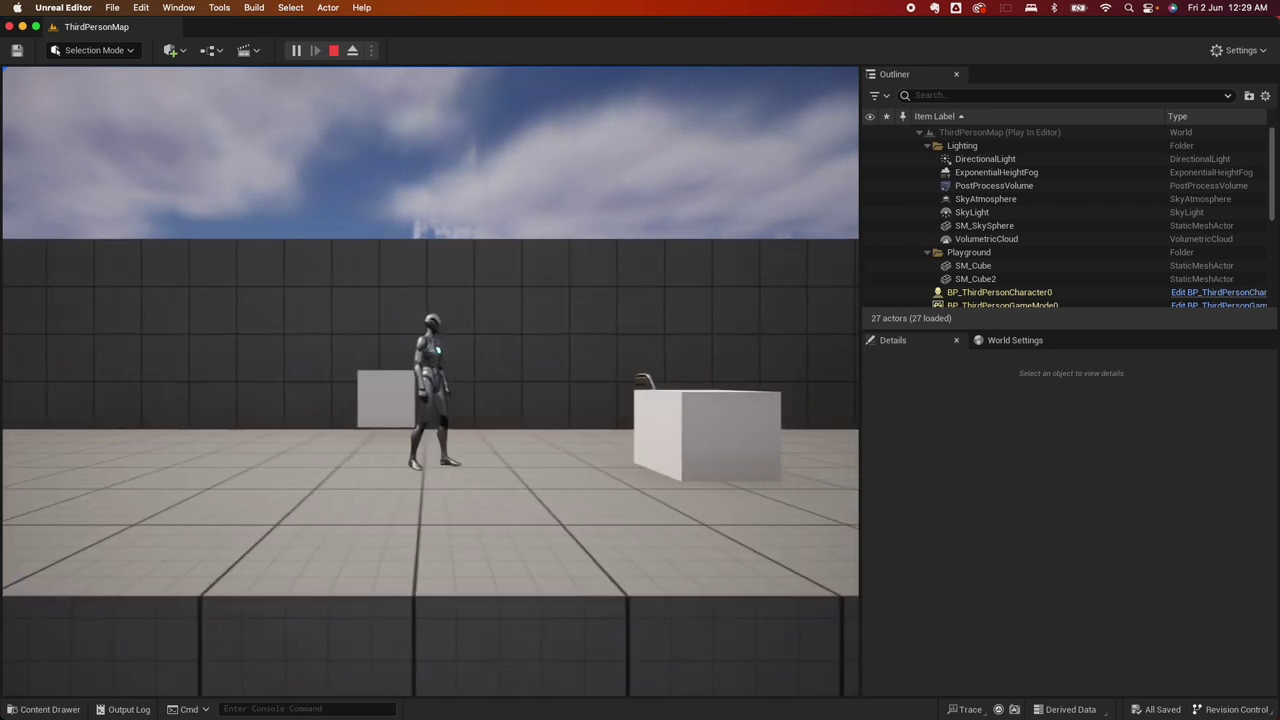
key("space")
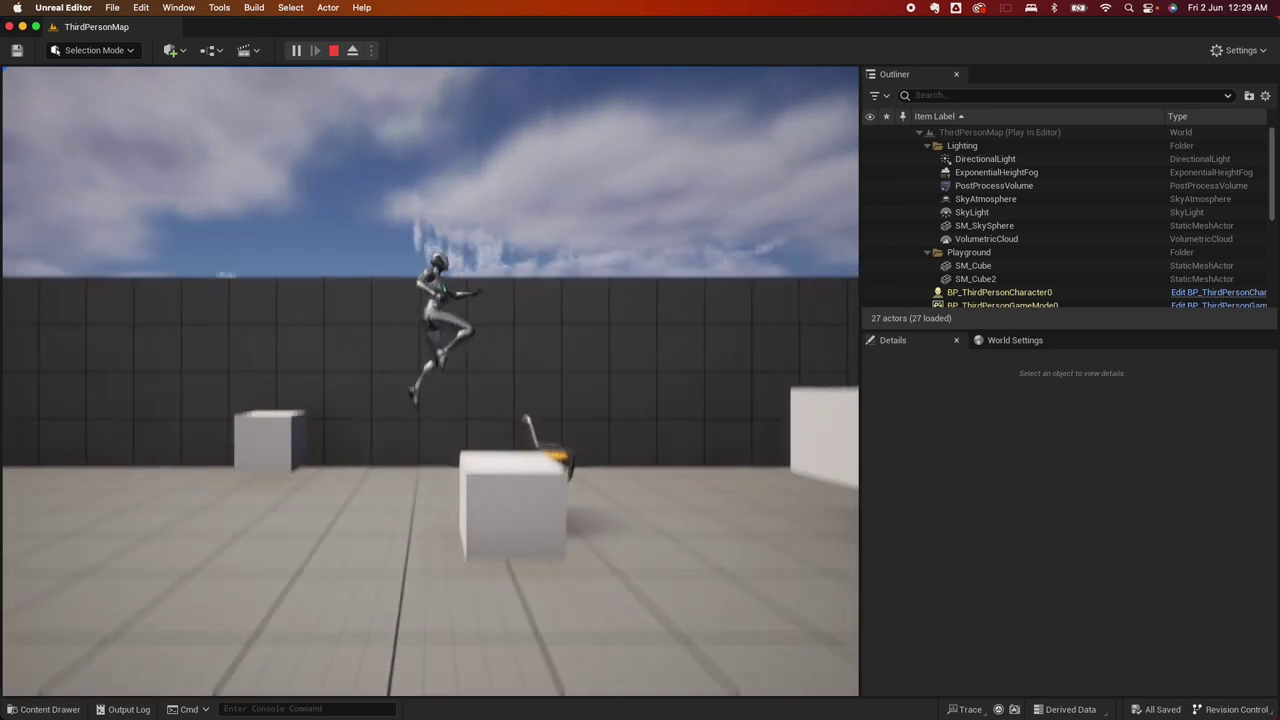
key("space")
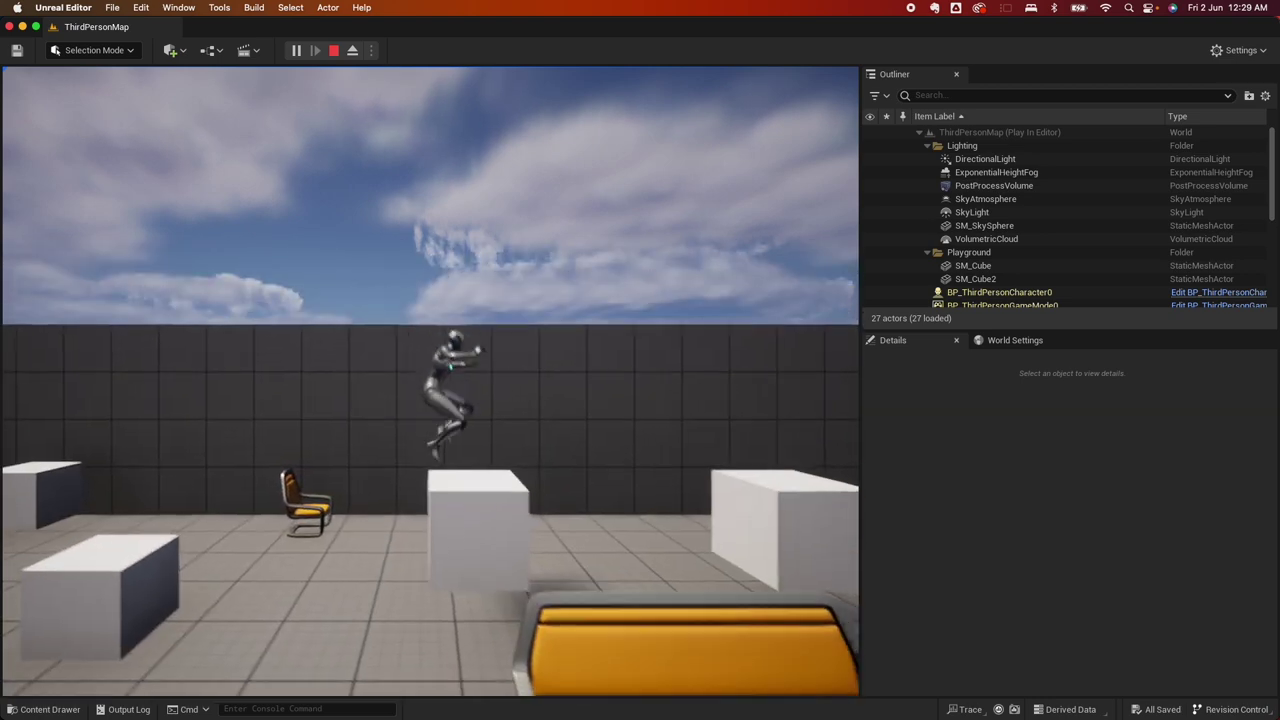
key("a")
key("d")
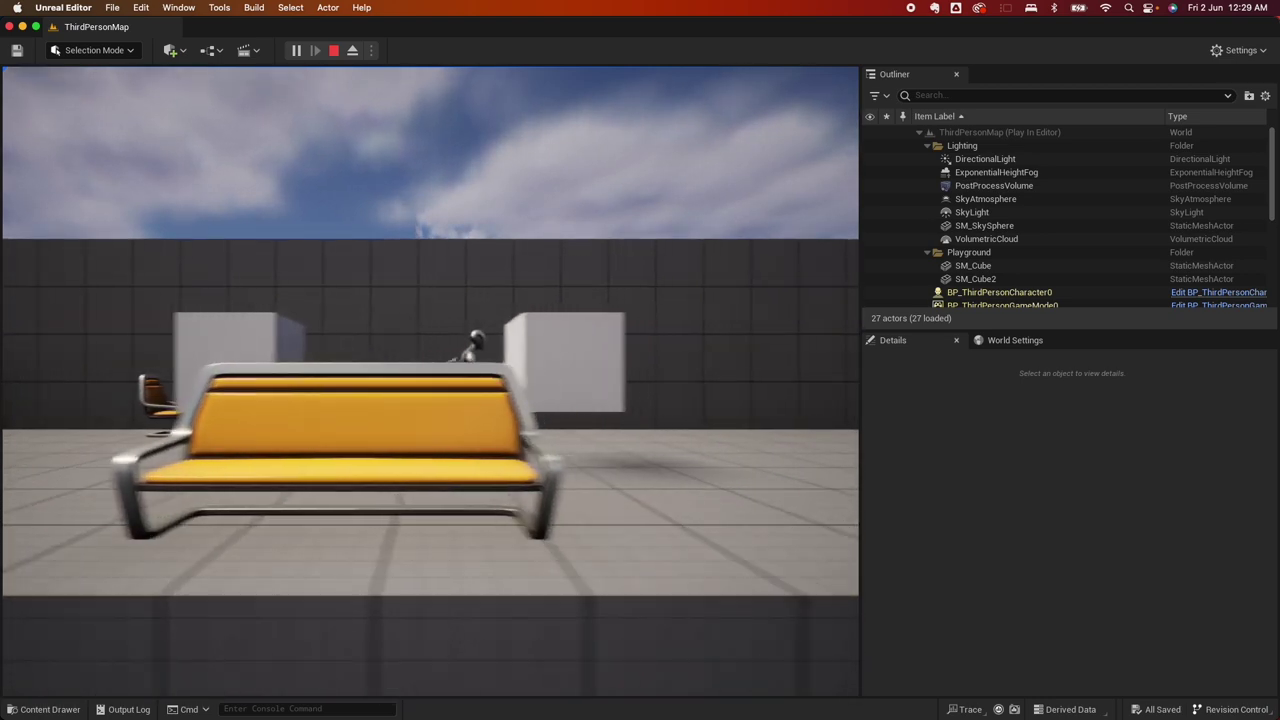
key("a")
key("space")
key("a")
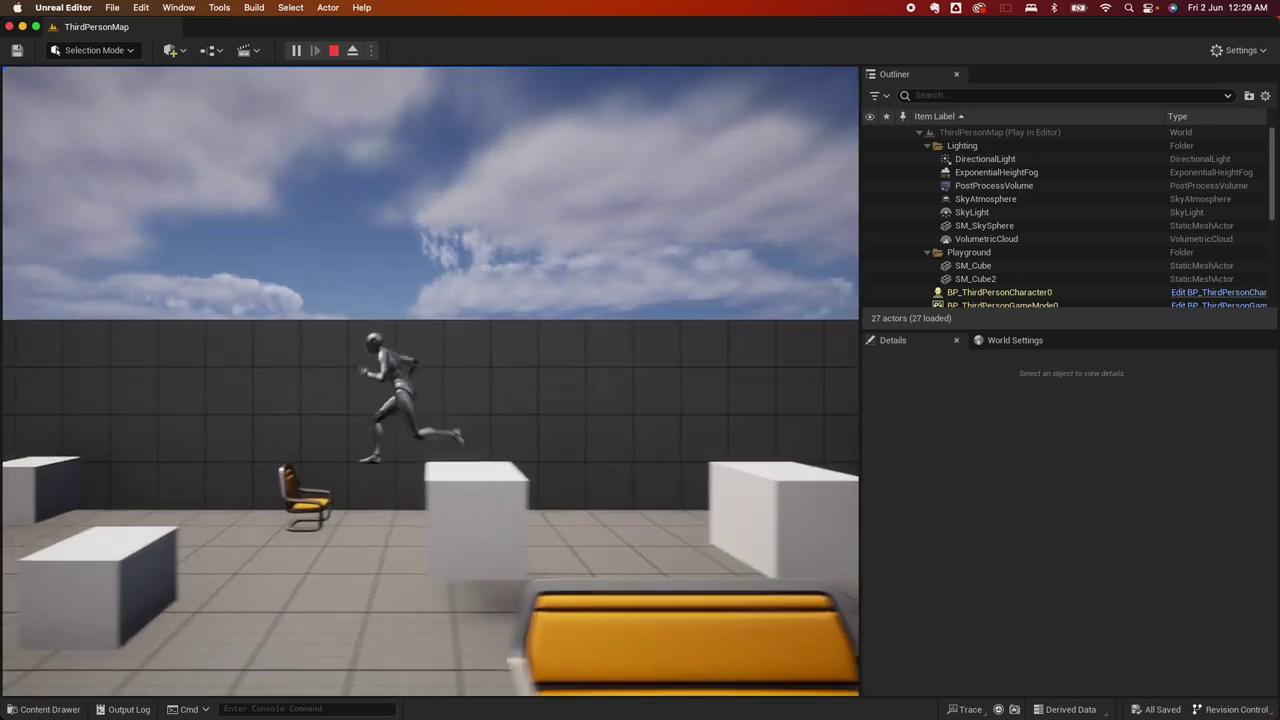
key("d")
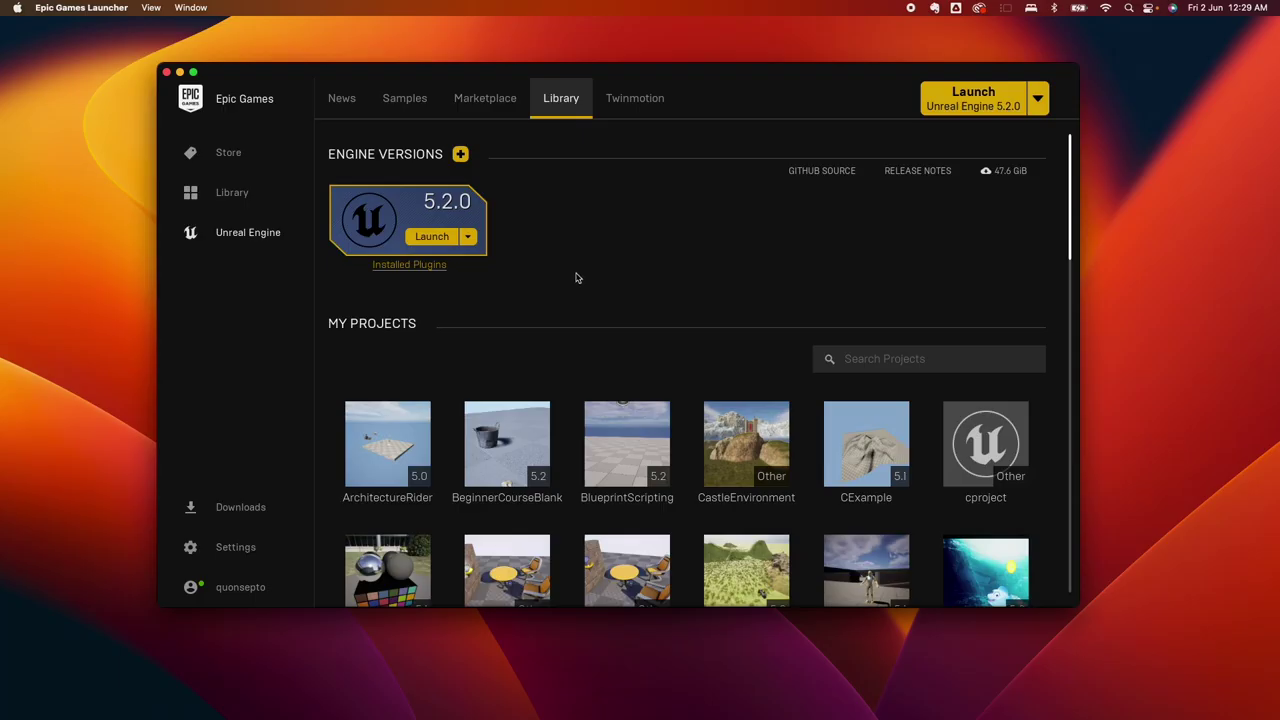
Launch Unreal Engine 5.2.0 and create a Third Person game project named YTSideScroll.
left_click(432, 237)
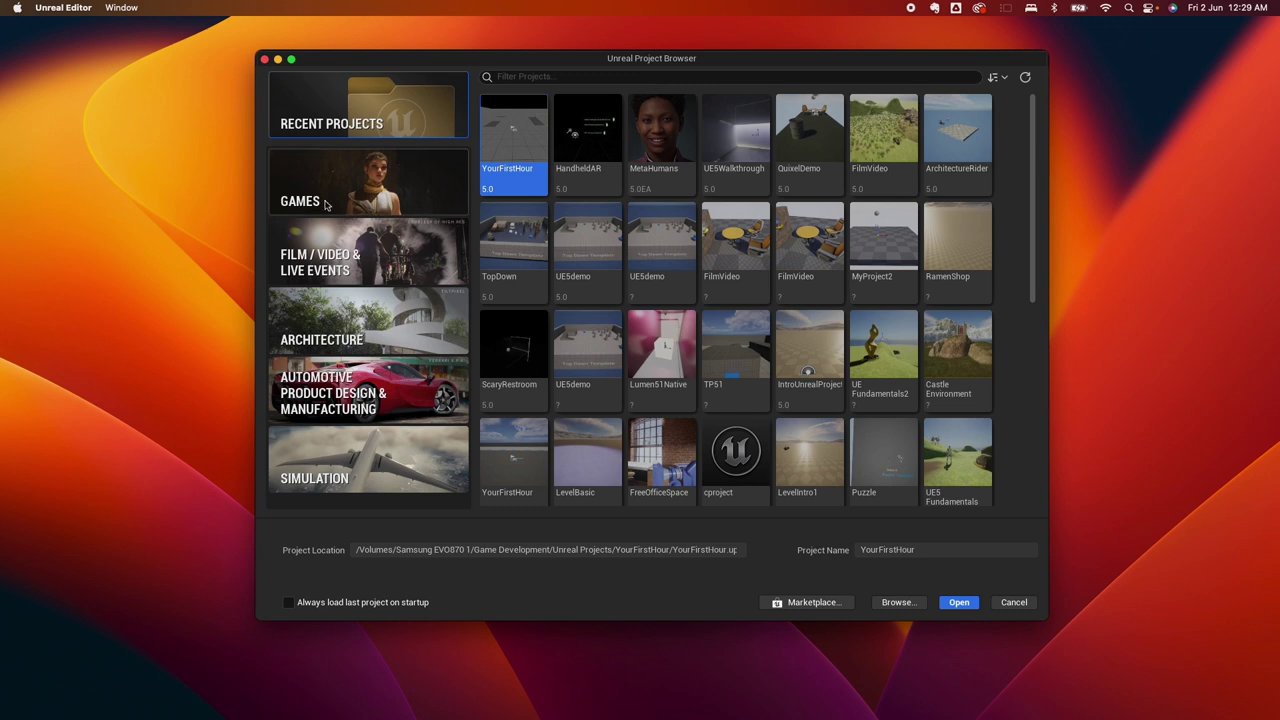
left_click(320, 203)
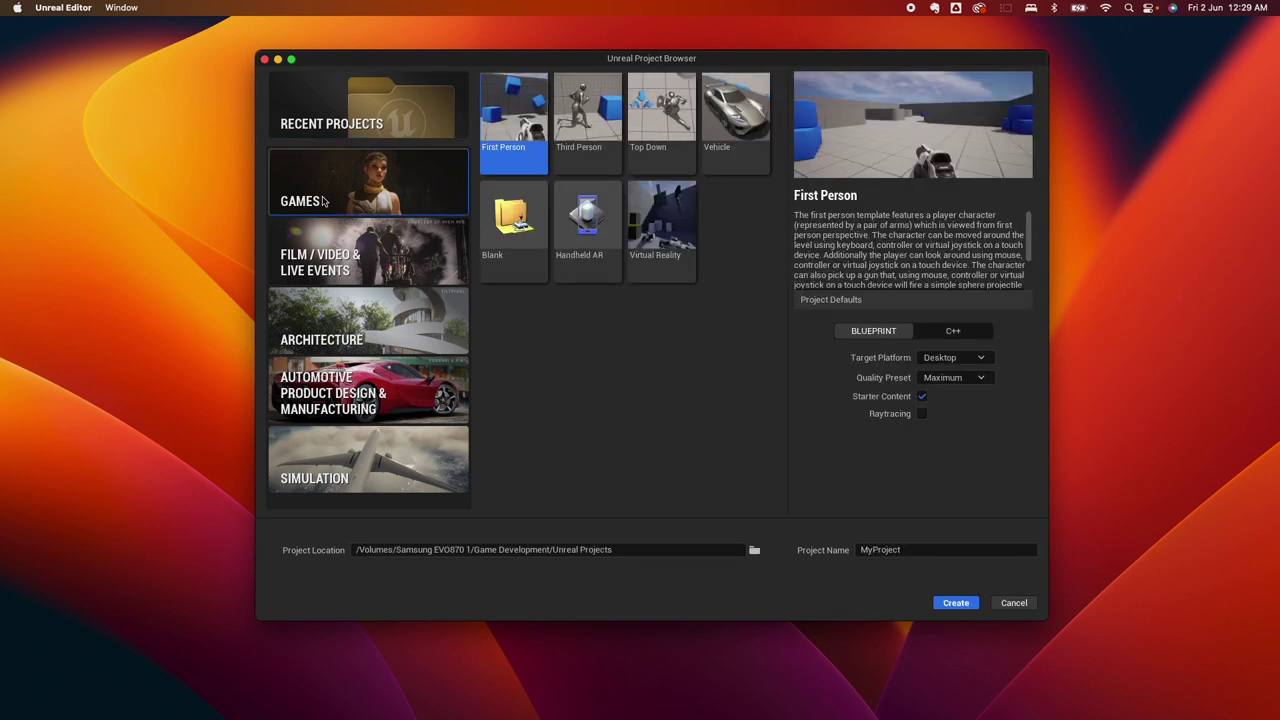
left_click(586, 118)
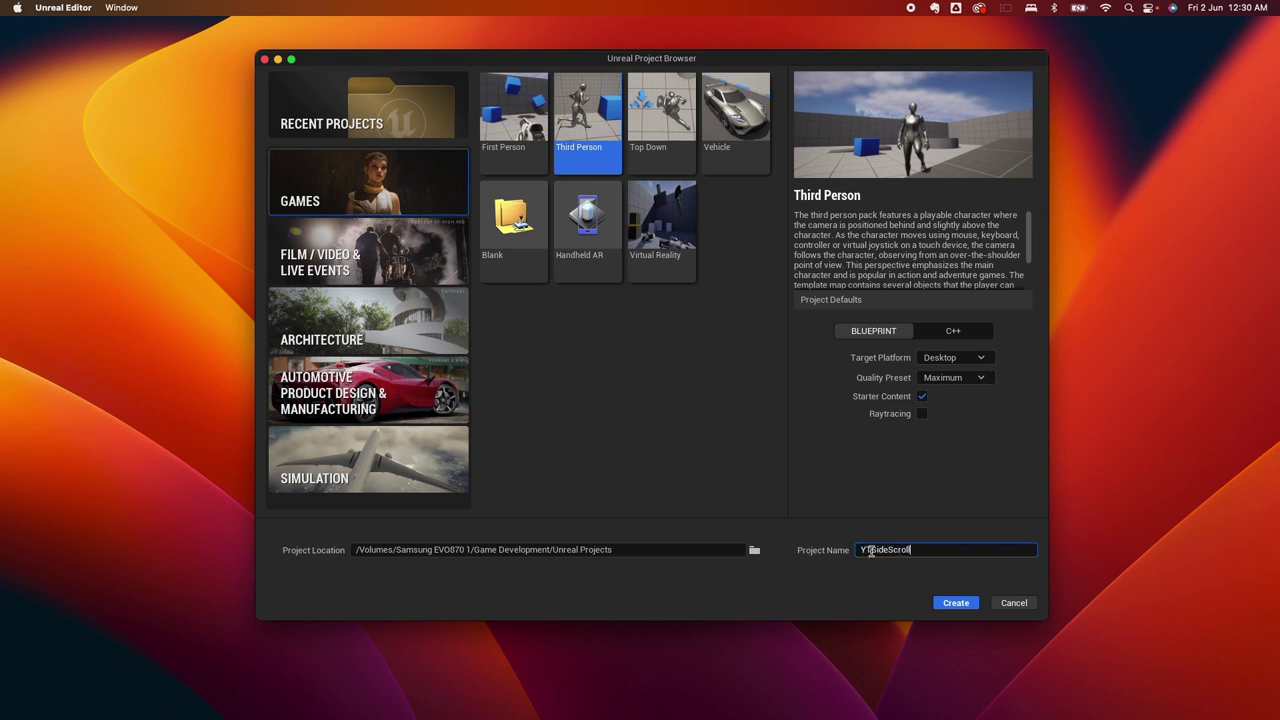
left_click(957, 605)
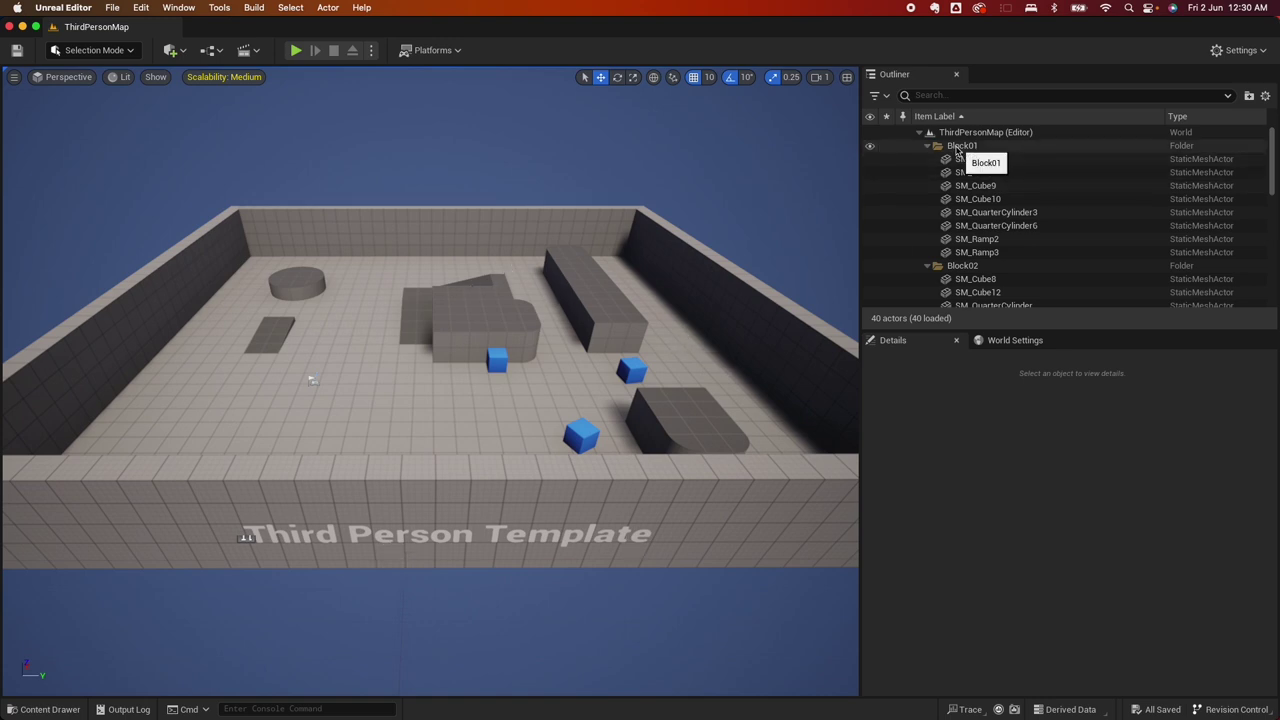
Delete all the cube, quarter-cylinder and ramp meshes in the Block01 folder.
scroll(974, 281, "down", 3)
scroll(974, 281, "up", 3)
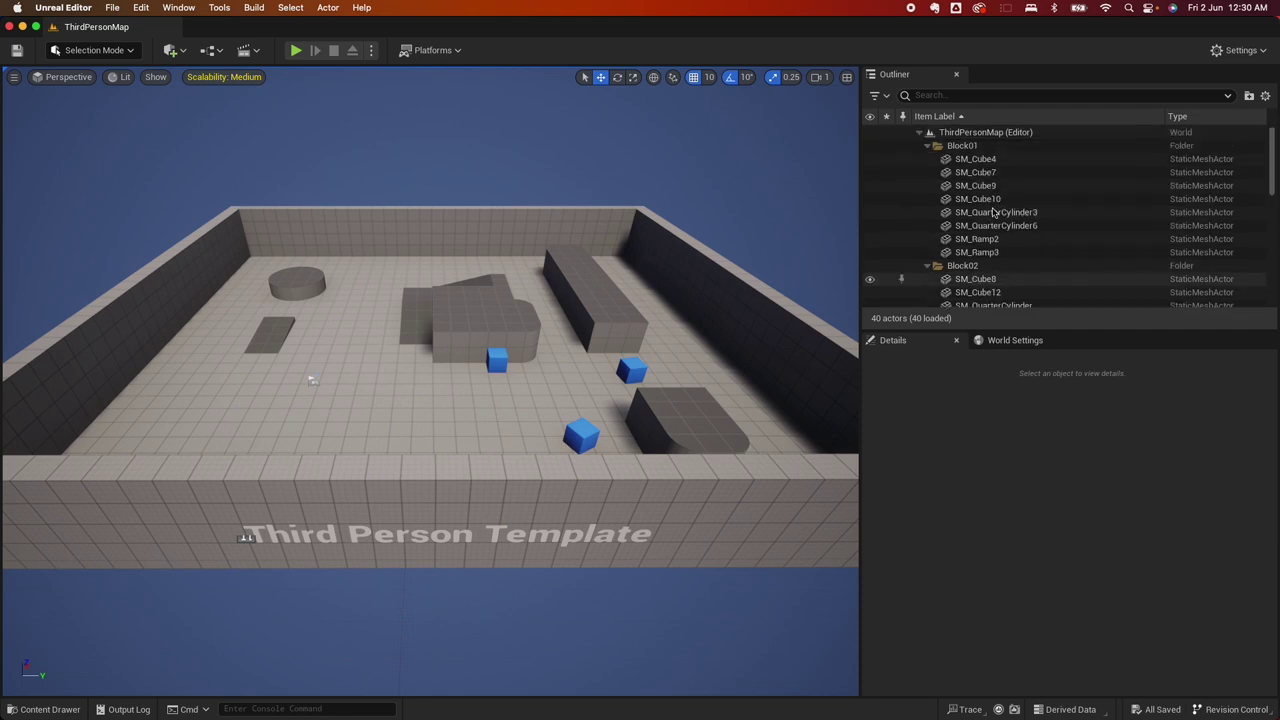
left_click(965, 146)
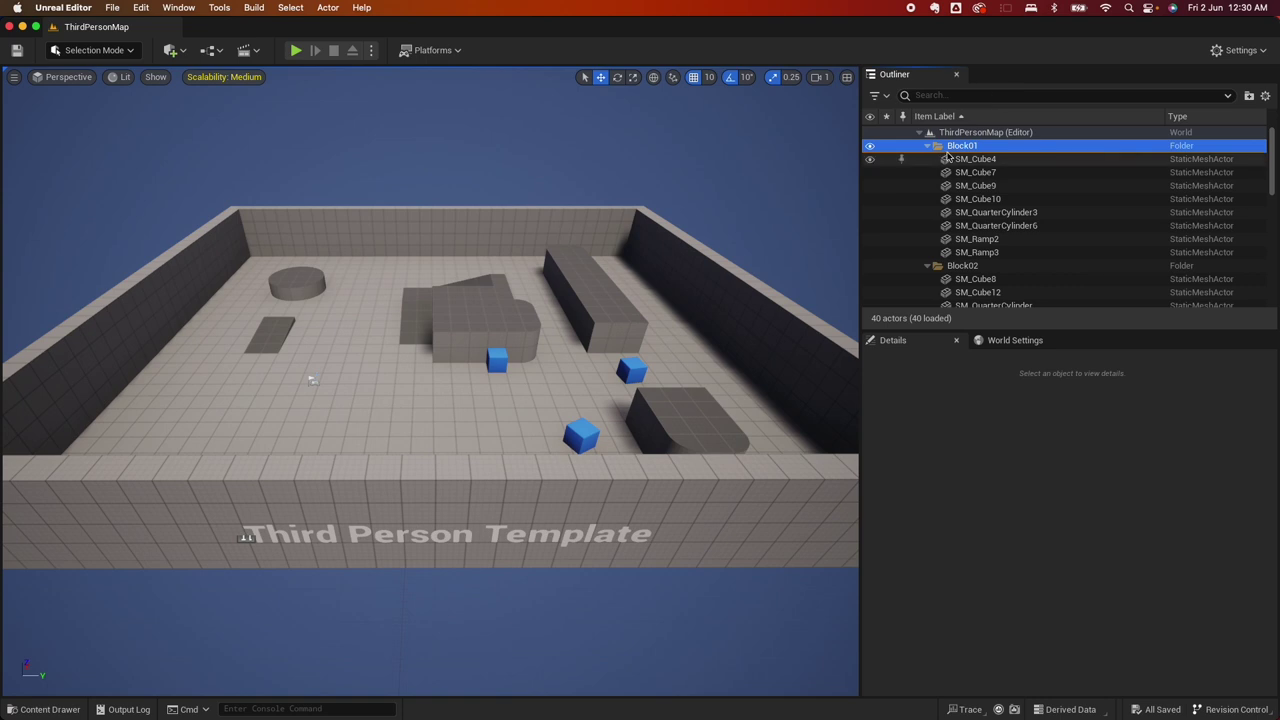
left_click(978, 253, "shift")
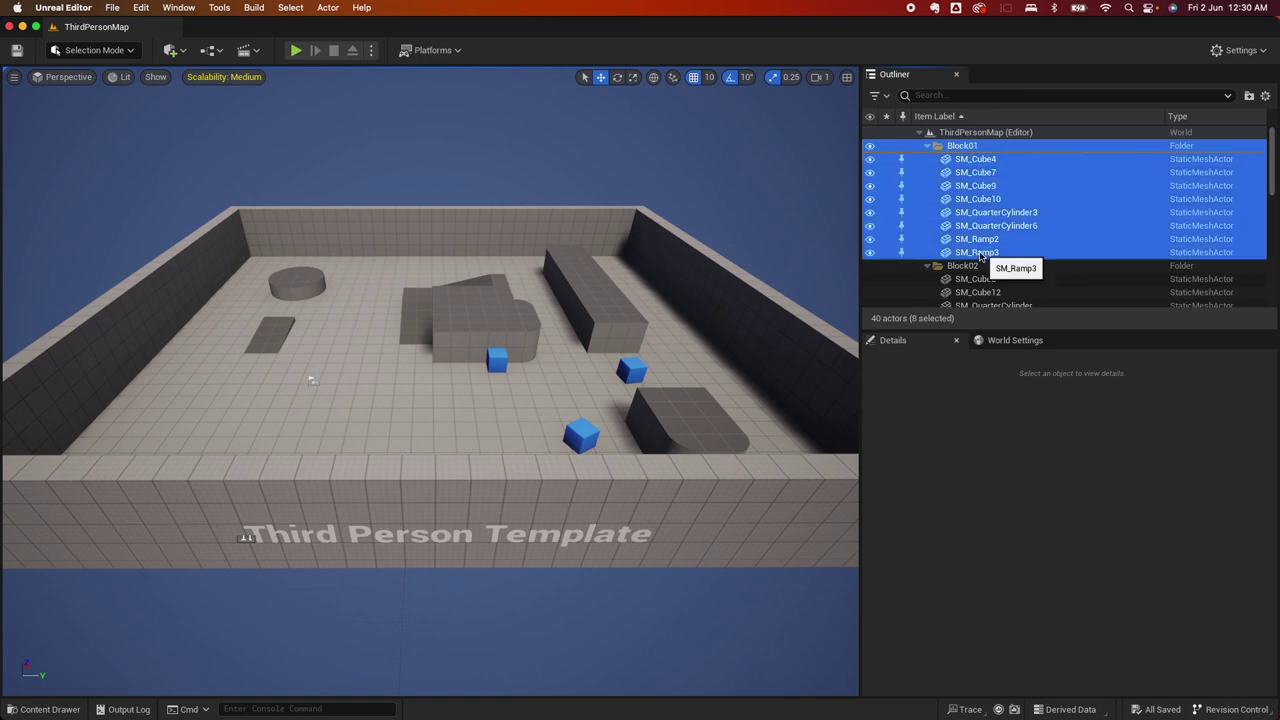
key("Delete")
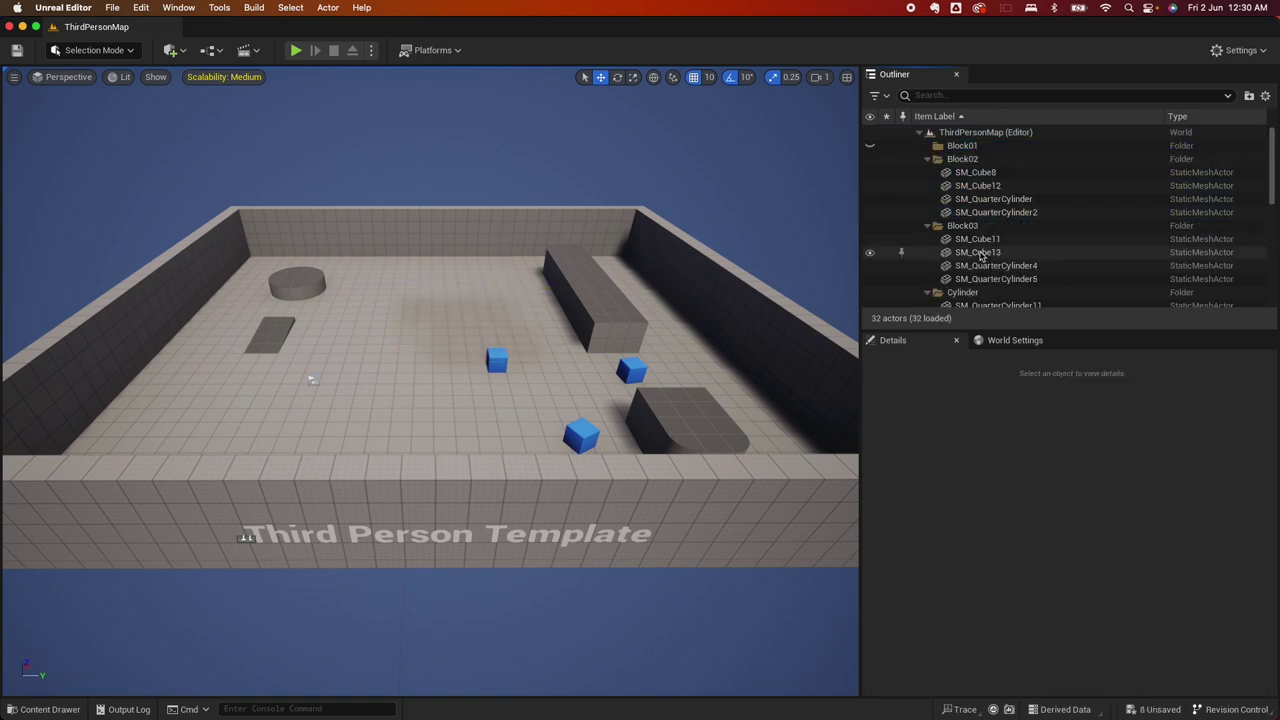
Delete all the cube and quarter-cylinder meshes in the Block02 and Block03 folders.
left_click(982, 173)
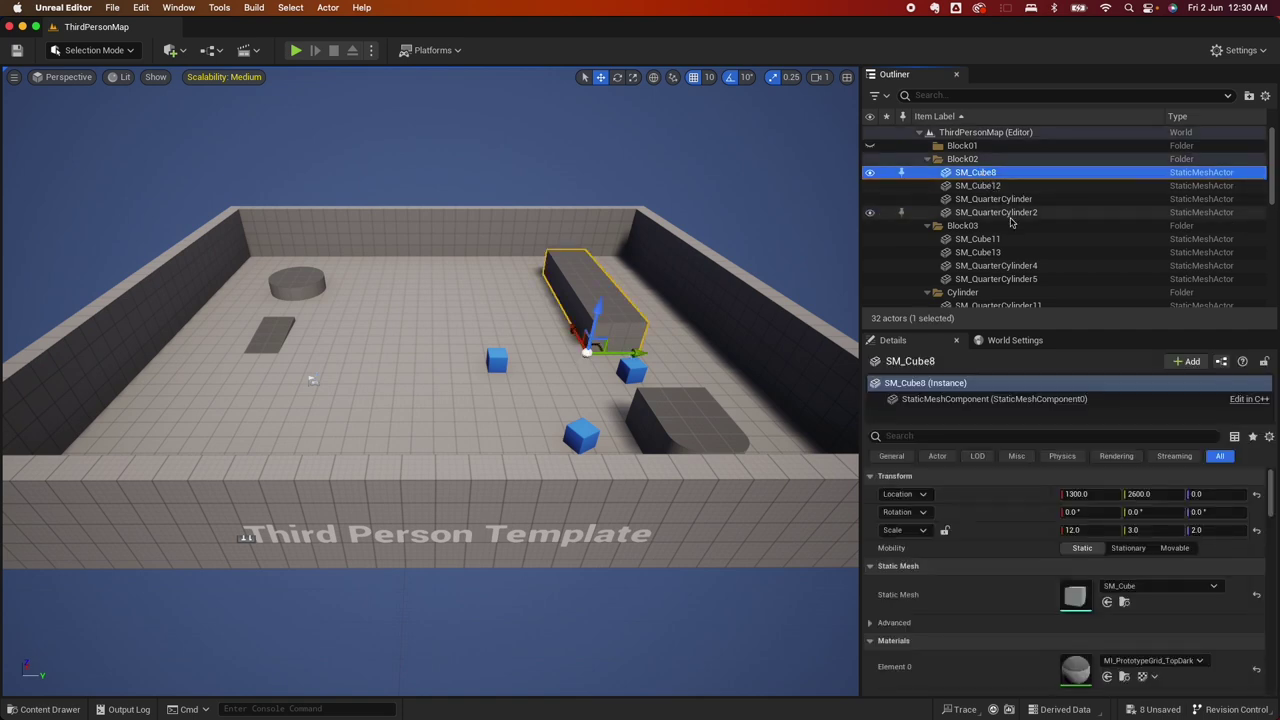
left_click(985, 214, "shift")
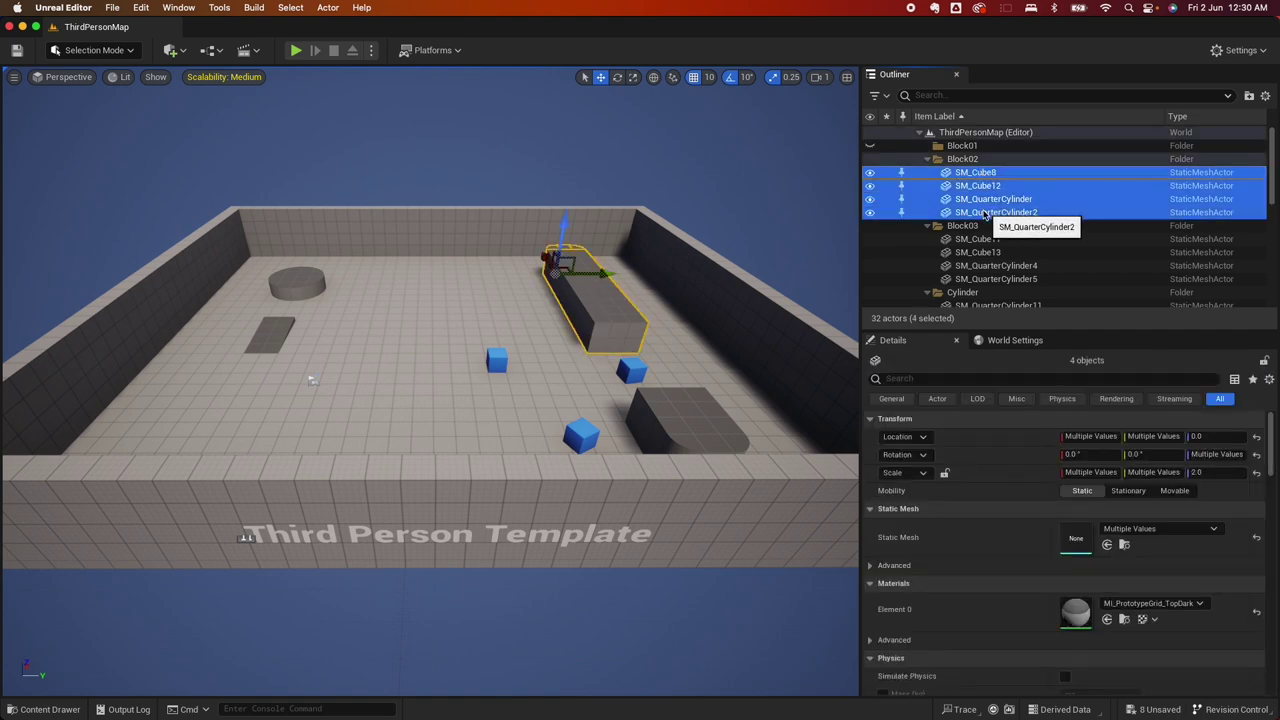
key("Delete")
left_click(978, 186)
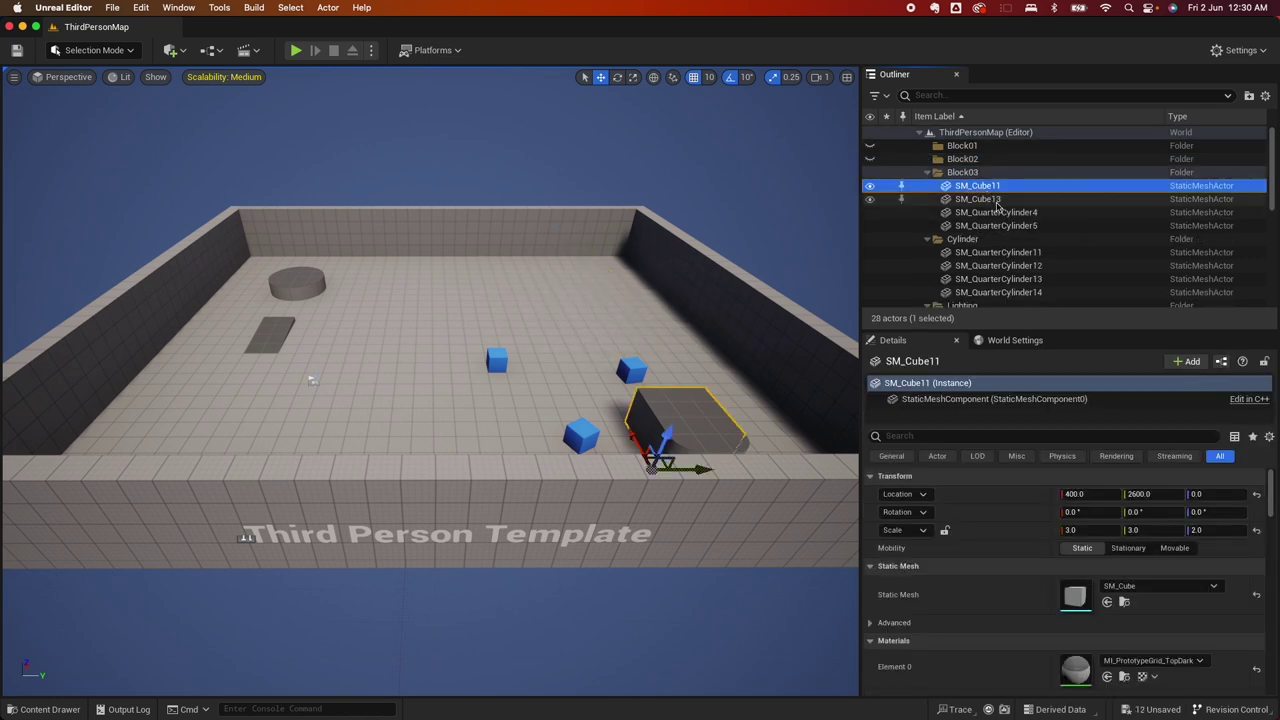
left_click(988, 227, "shift")
key("Delete")
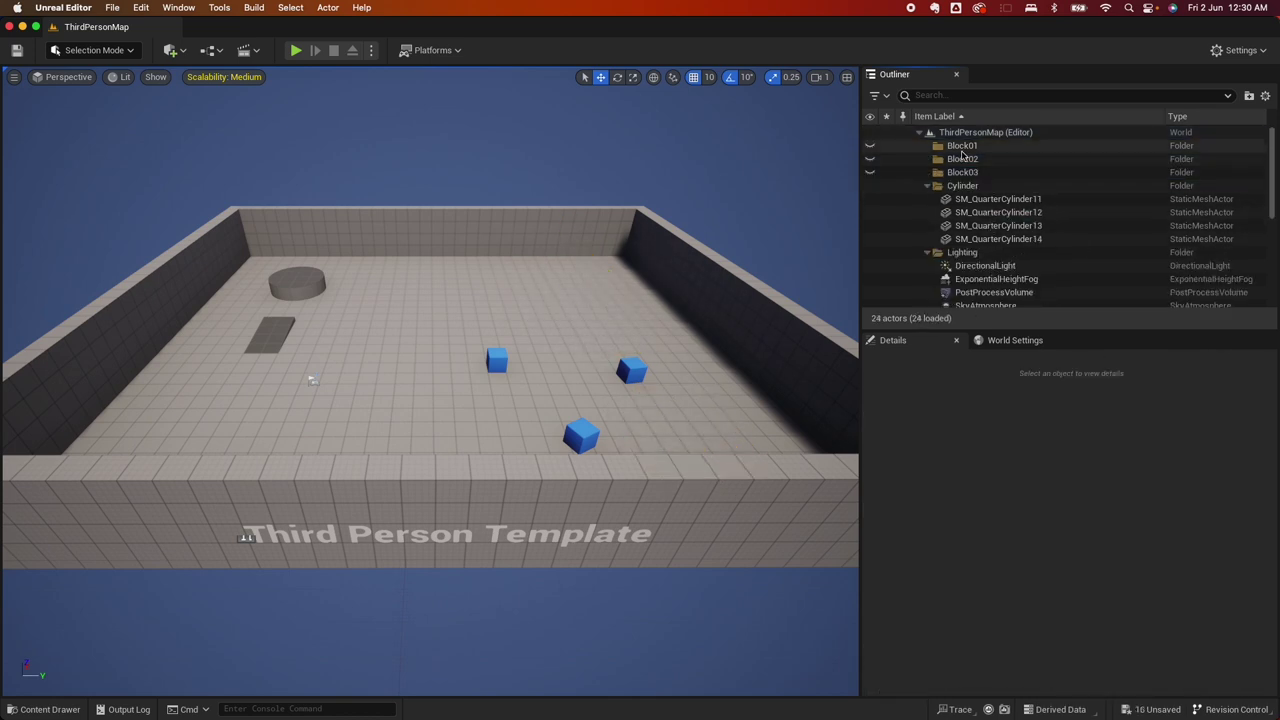
Delete the empty Block01, Block02 and Block03 folders.
left_click(962, 146)
left_click(962, 173, "shift")
key("Delete")
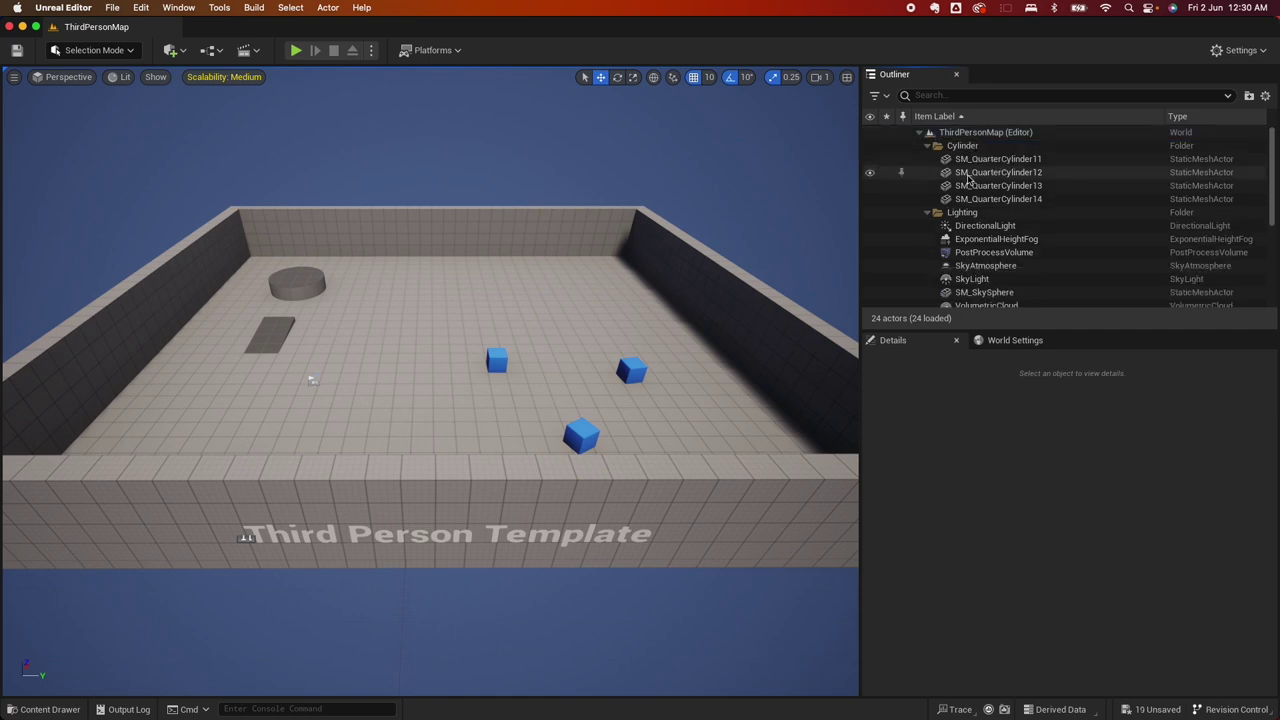
Delete the four quarter-cylinder meshes SM_QuarterCylinder11 to 14, together with their Cylinder folder.
left_click(966, 160)
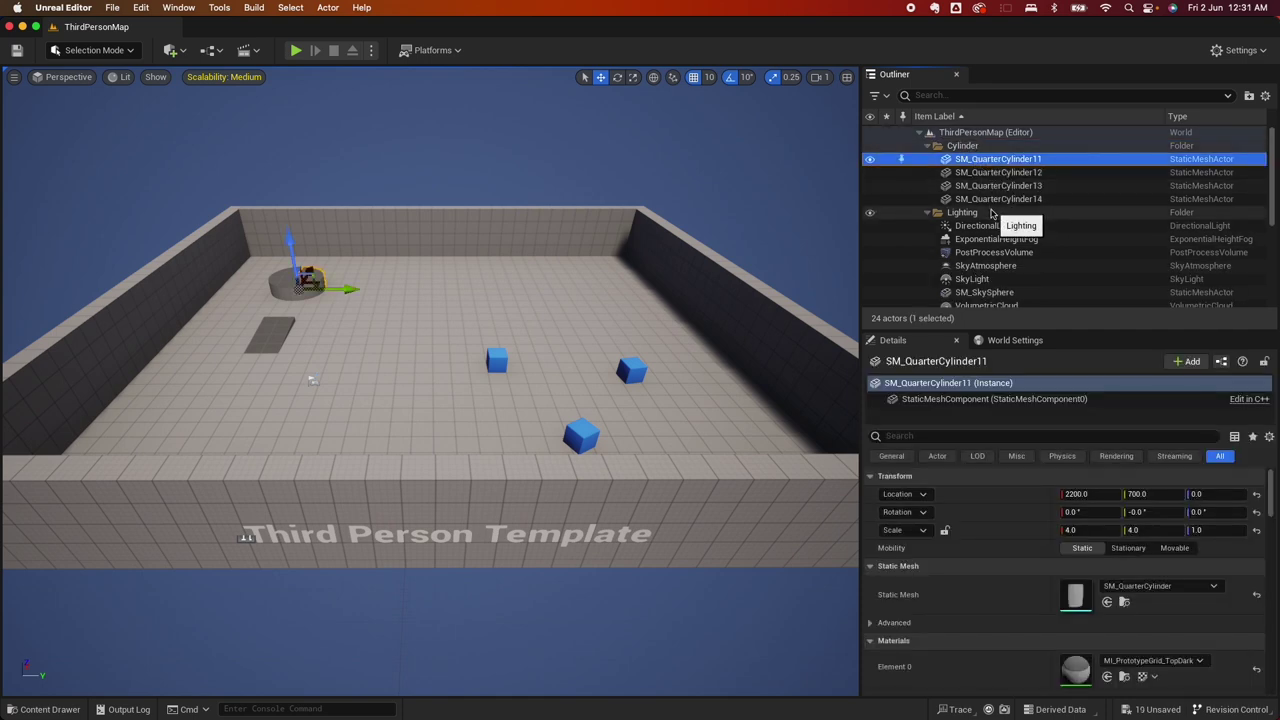
left_click(998, 199, "shift")
key("Delete")
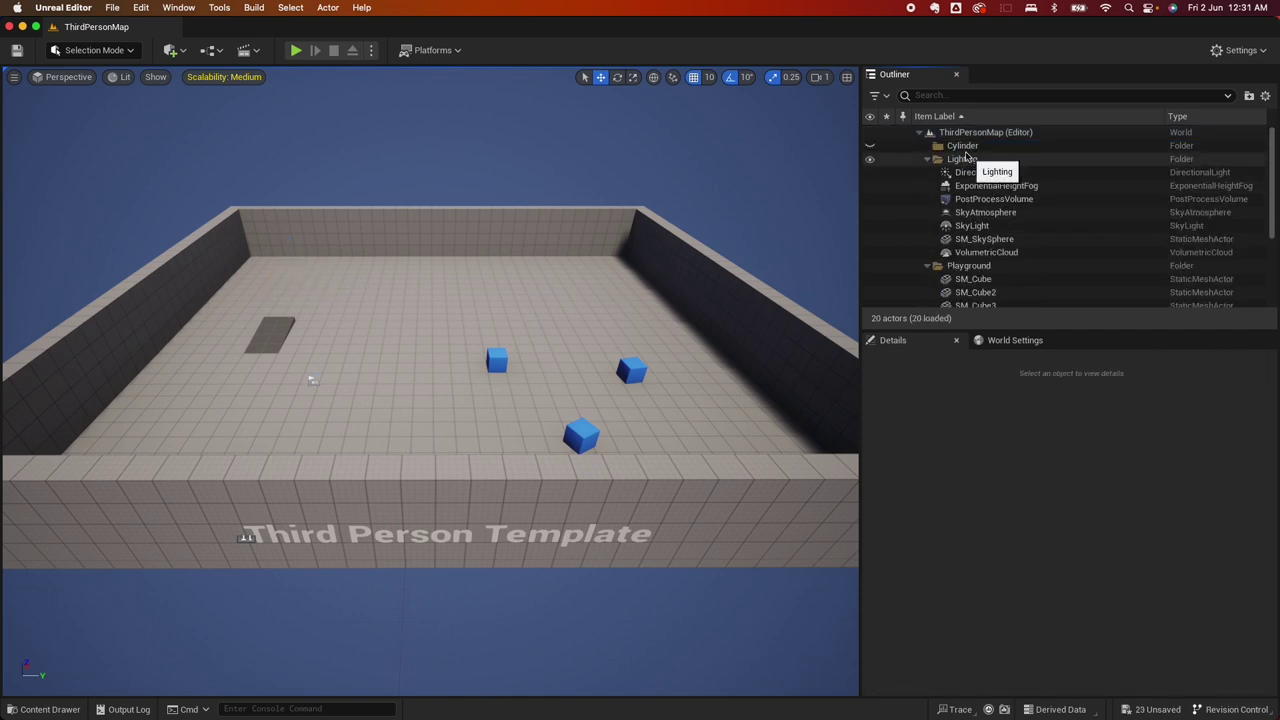
left_click(962, 146)
key("Delete")
Delete the wall meshes SM_Cube3, SM_Cube5 and SM_Cube6 from the Playground folder, keeping the floor and the SM_Cube2 wall.
scroll(1007, 224, "down", 3)
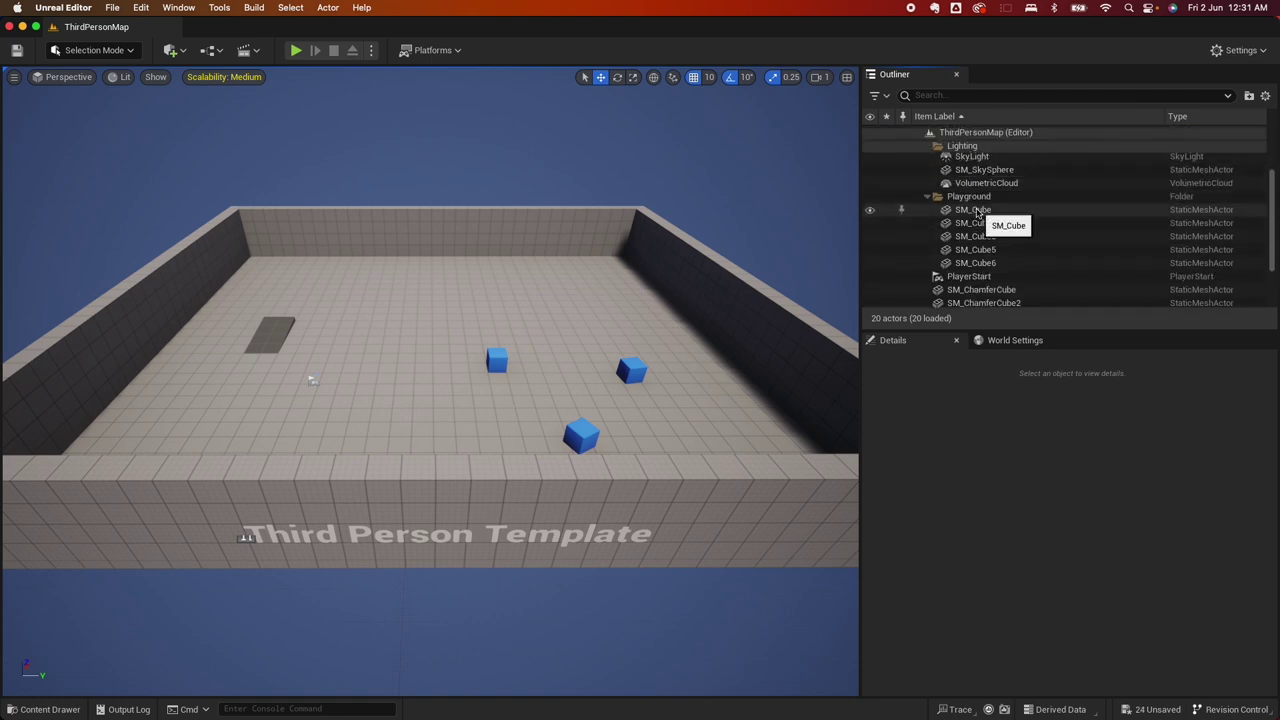
left_click(968, 197)
left_click(970, 210)
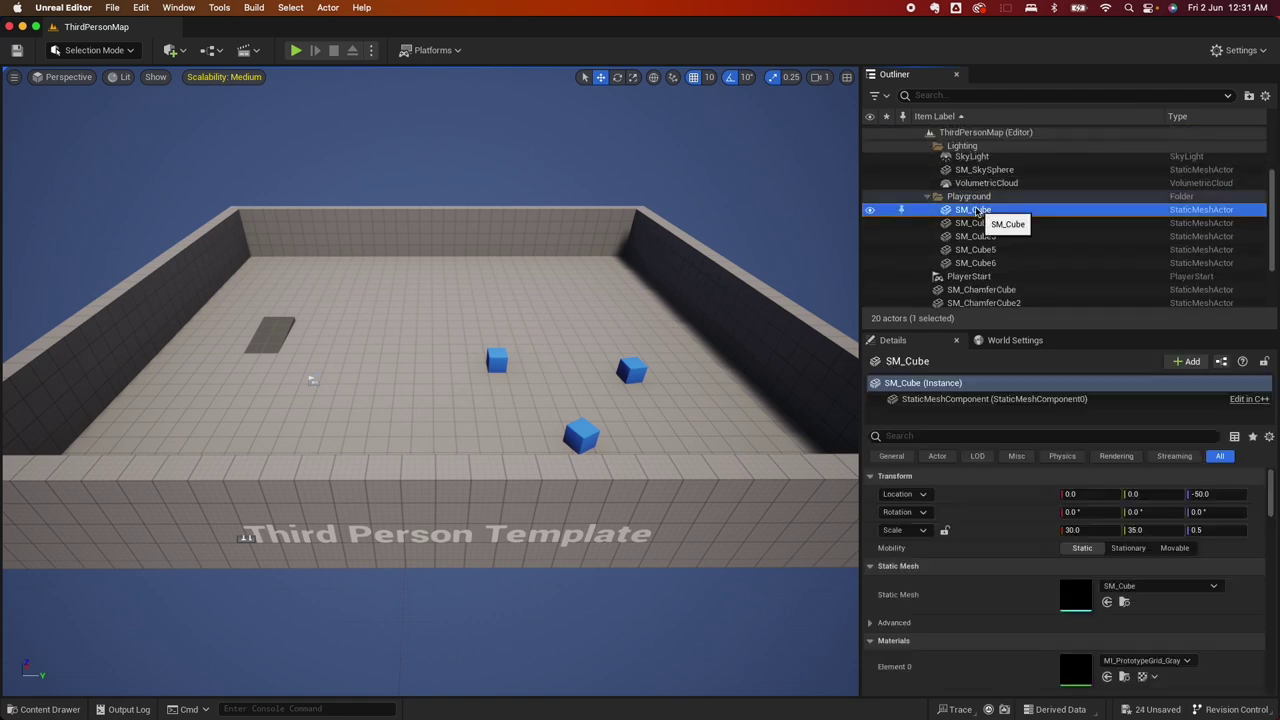
left_click(980, 223)
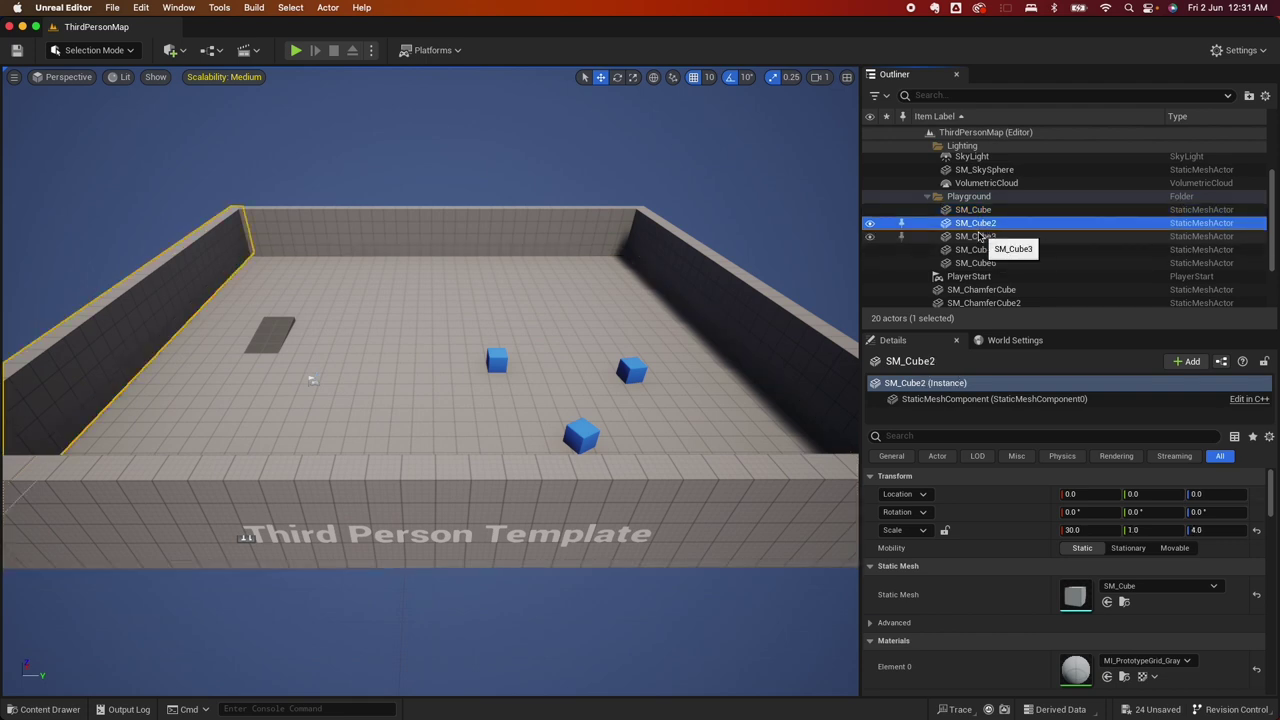
left_click(980, 236)
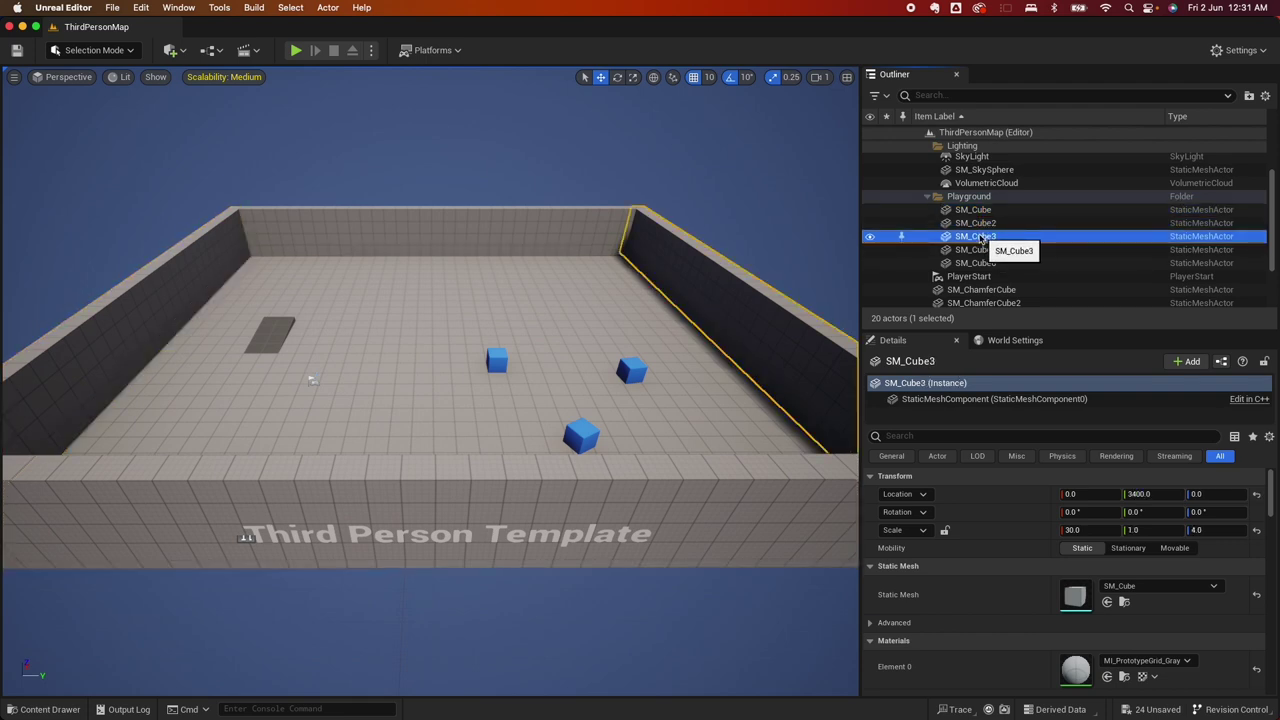
key("Delete")
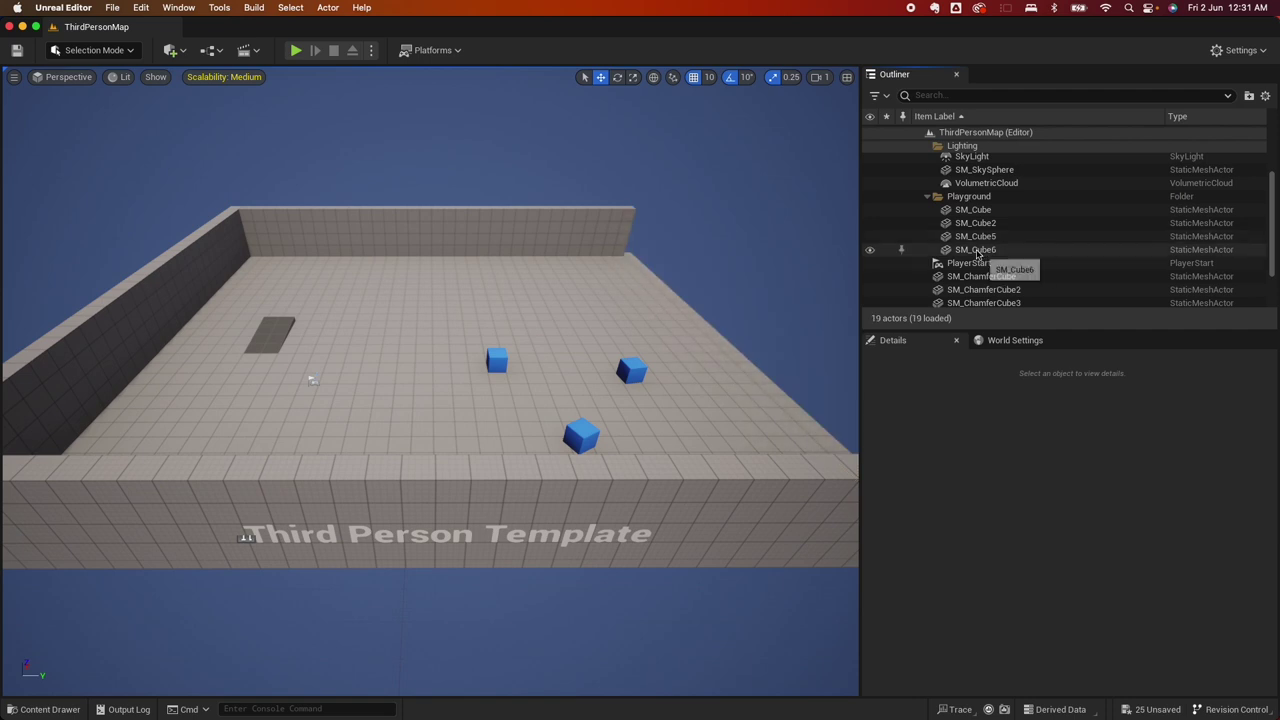
left_click(976, 238)
key("Delete")
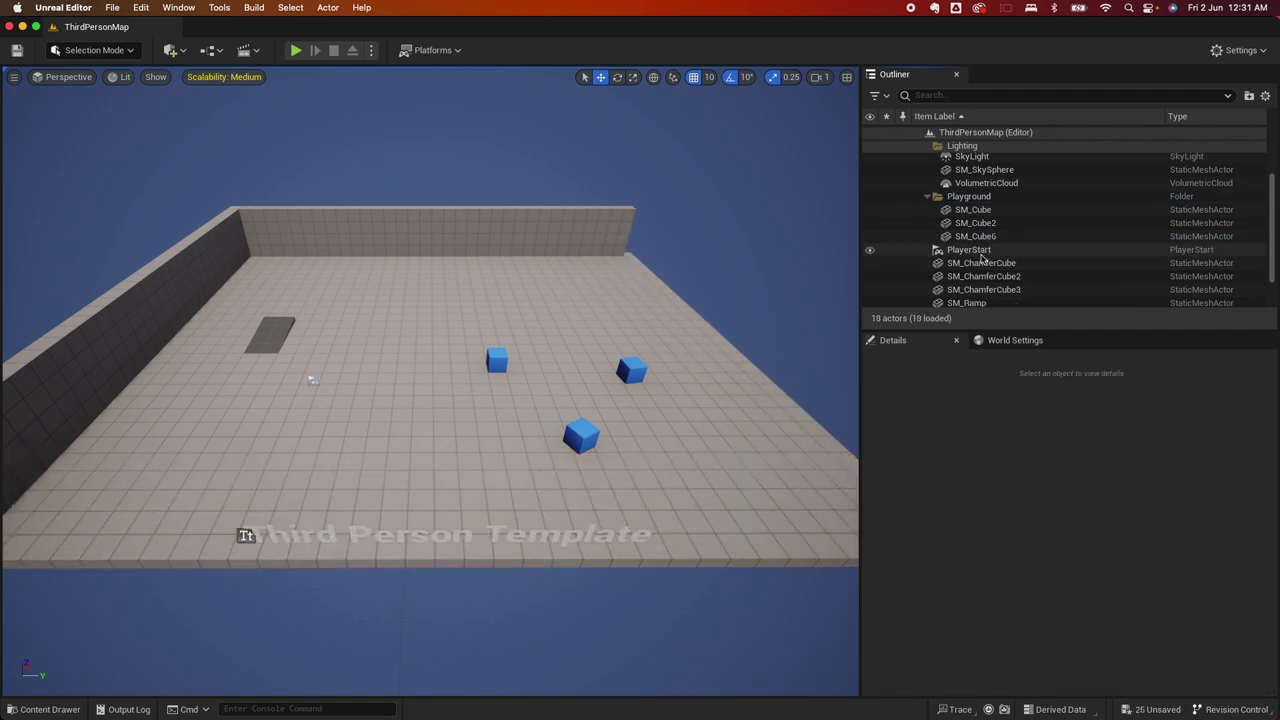
left_click(976, 238)
key("Delete")
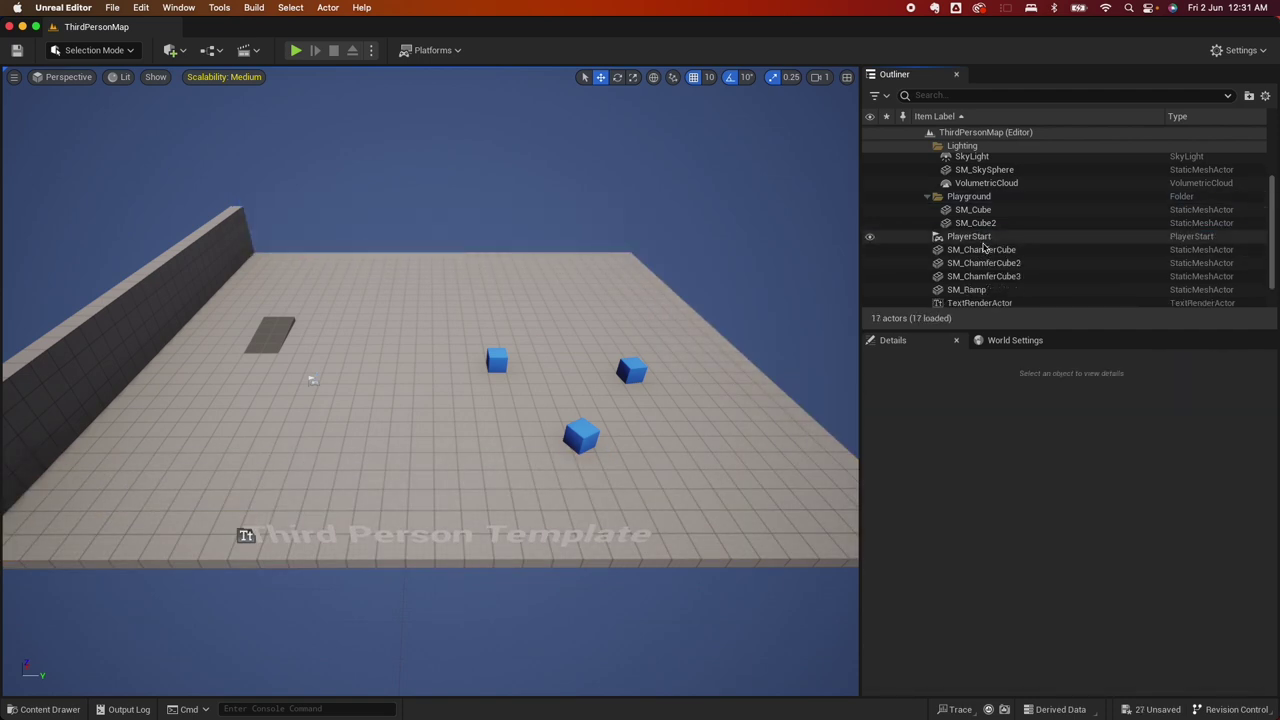
Delete SM_ChamferCube, SM_ChamferCube2, SM_ChamferCube3, SM_Ramp and the TextRenderActor from the level.
left_click(980, 252)
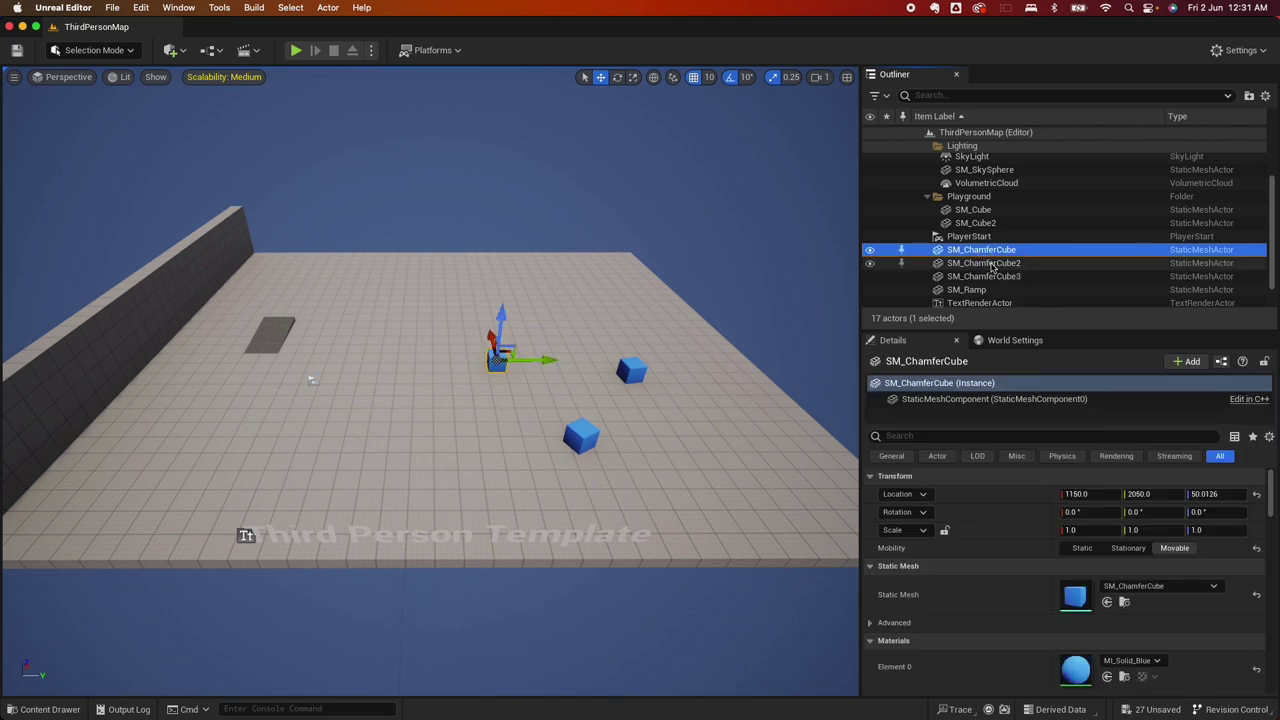
left_click(985, 264, "ctrl")
left_click(987, 278, "ctrl")
left_click(978, 290, "ctrl")
left_click(980, 302, "ctrl")
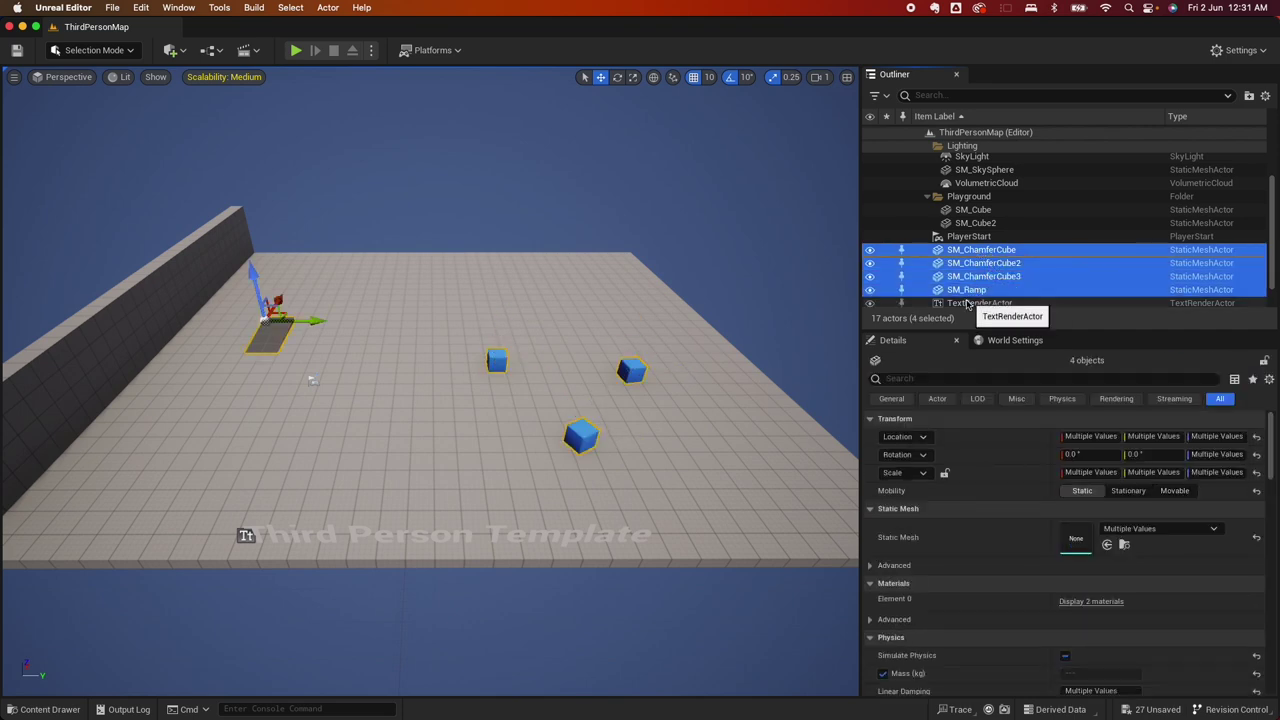
scroll(982, 303, "down", 1)
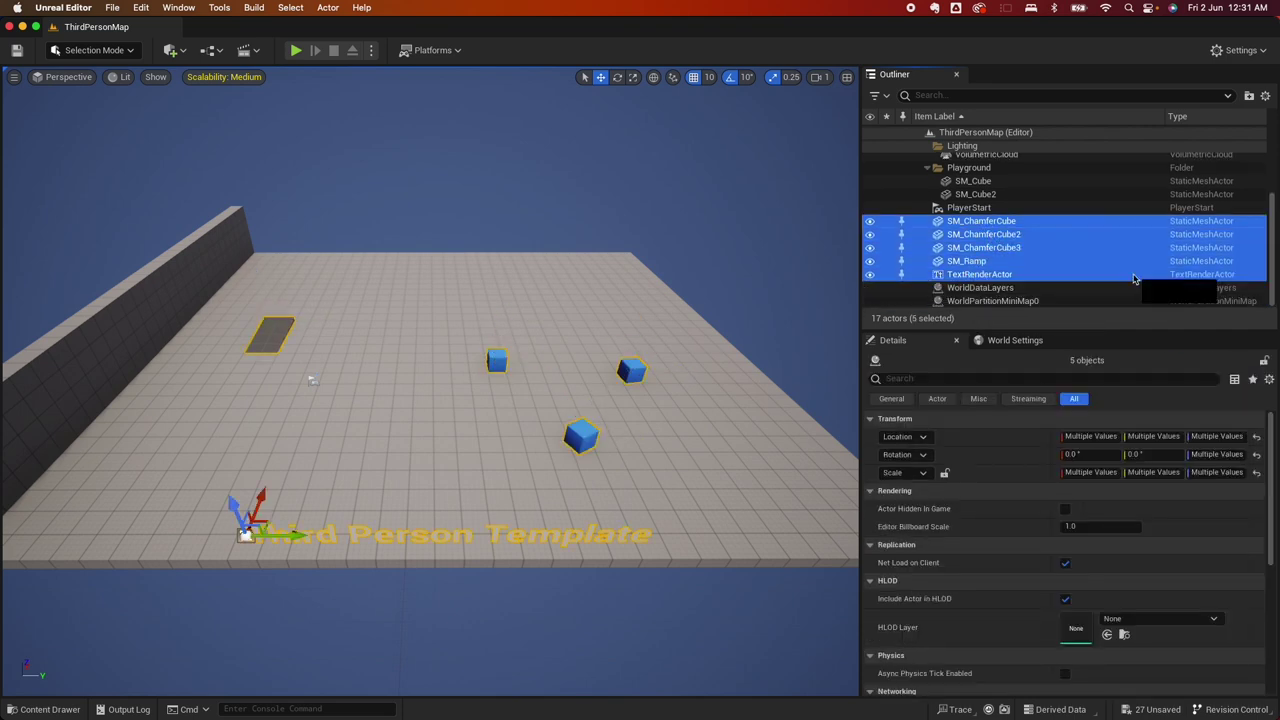
key("Delete")
Narrow the SM_Cube floor by setting its Y scale to 8.
left_click(478, 379)
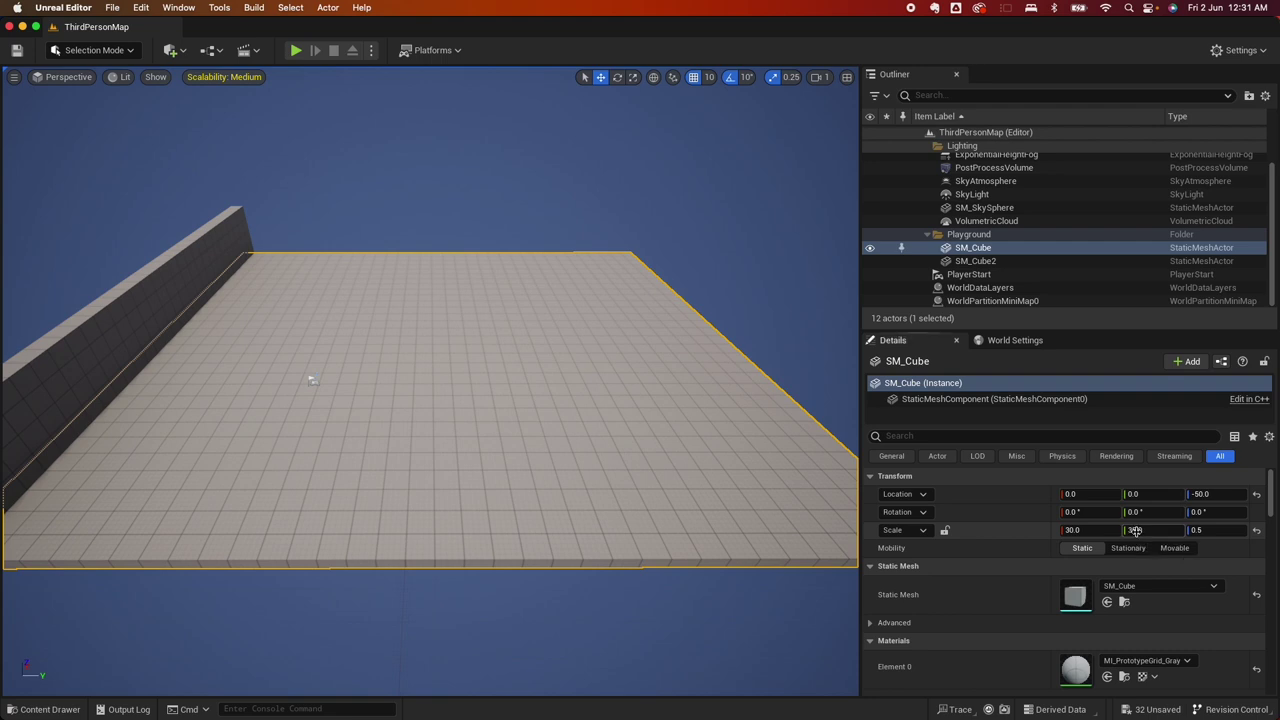
key("Return")
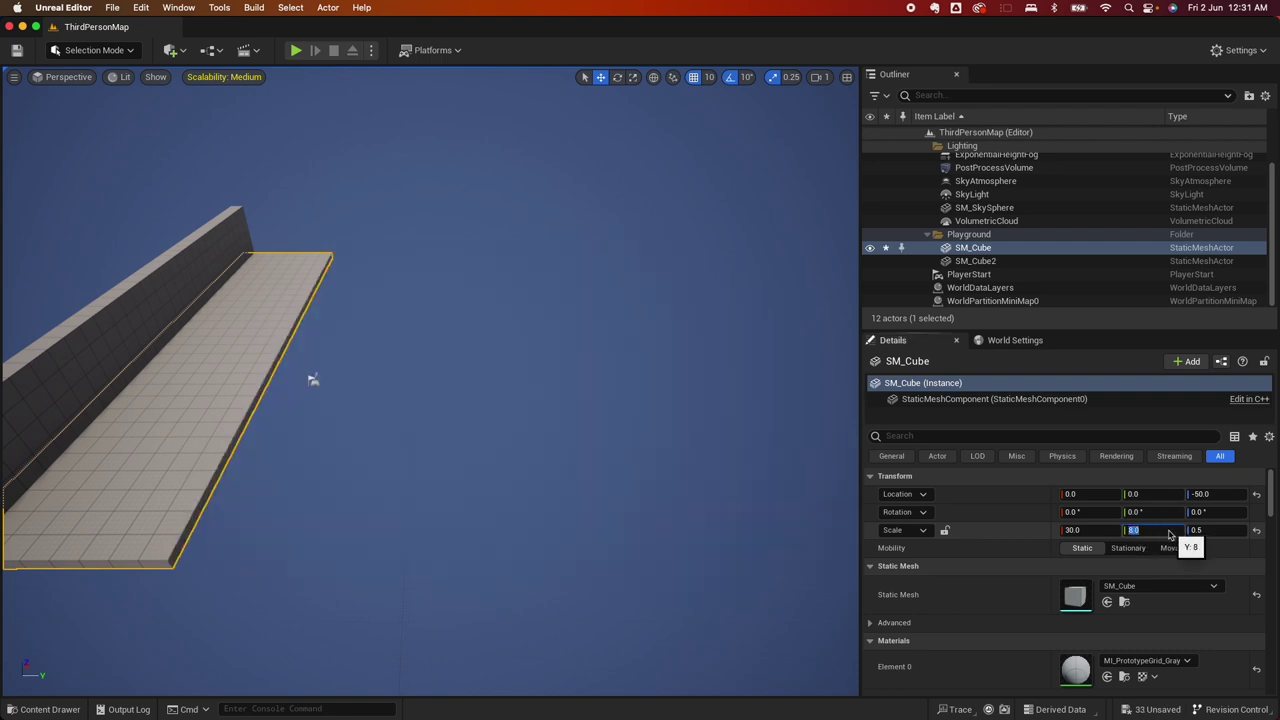
Move the PlayerStart onto the narrowed floor at Y location 500, near the front end at about X 160.
left_click(312, 381)
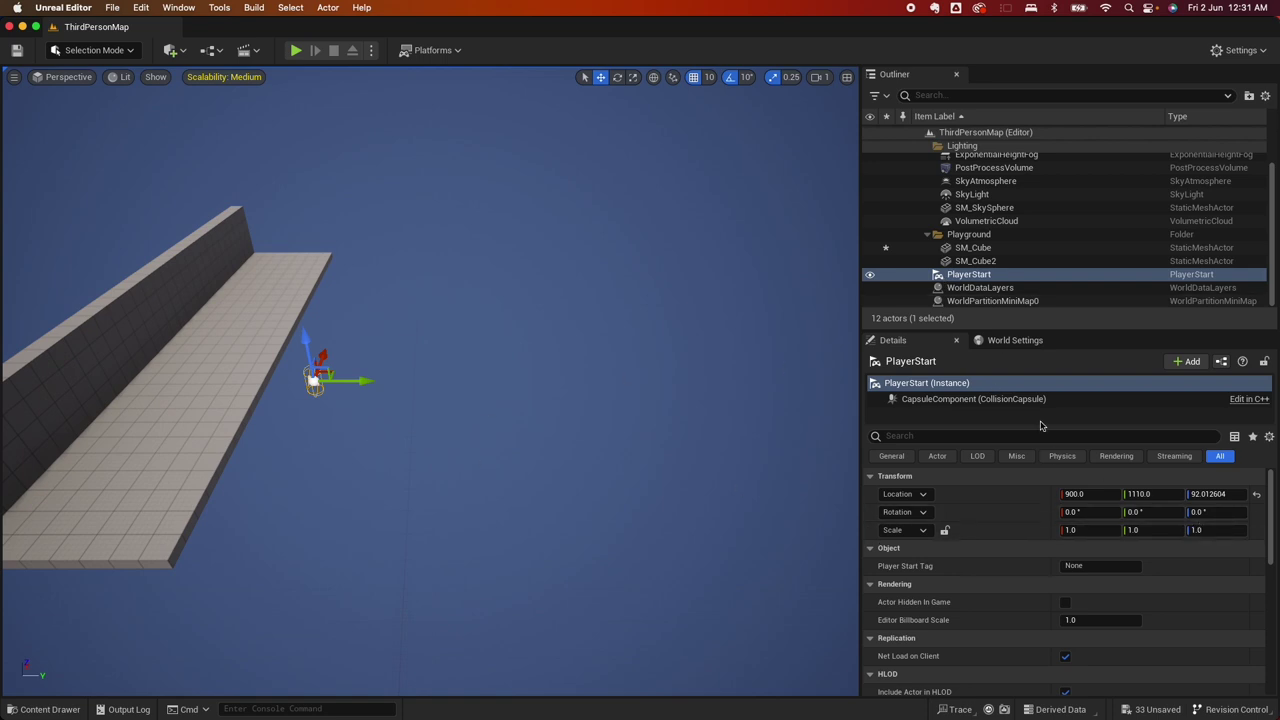
left_click(1151, 495)
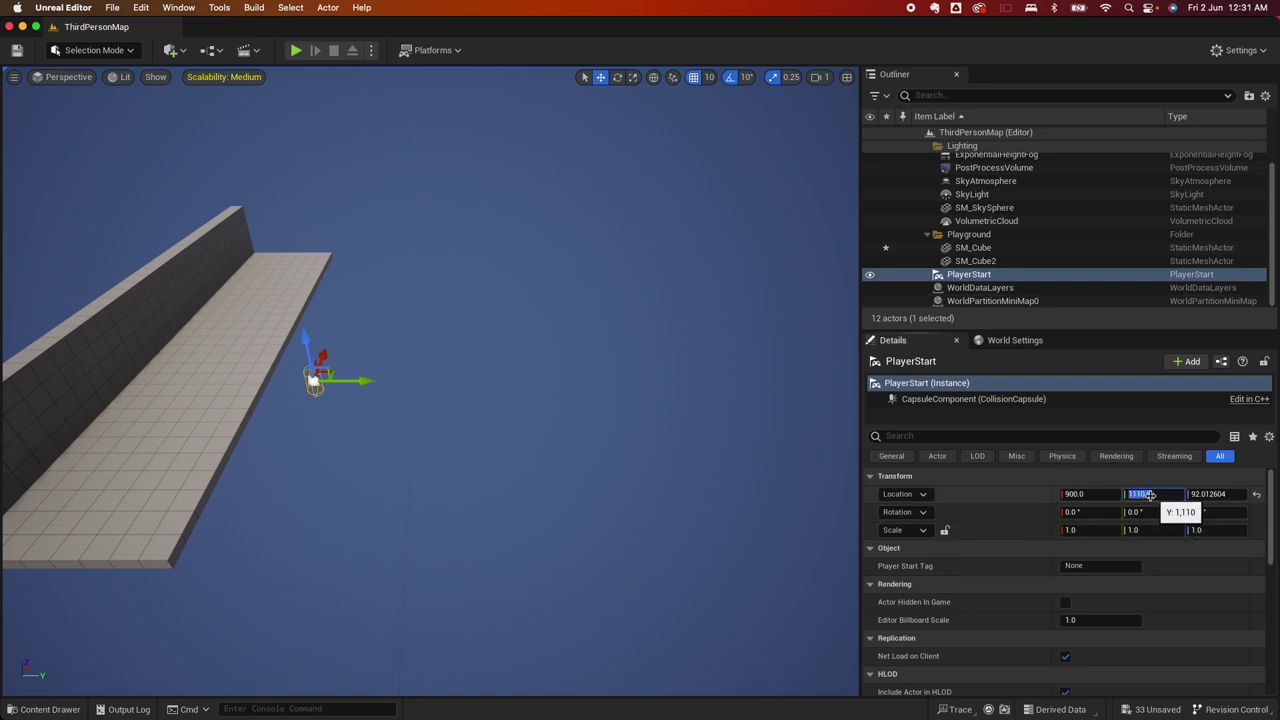
type("500")
key("Return")
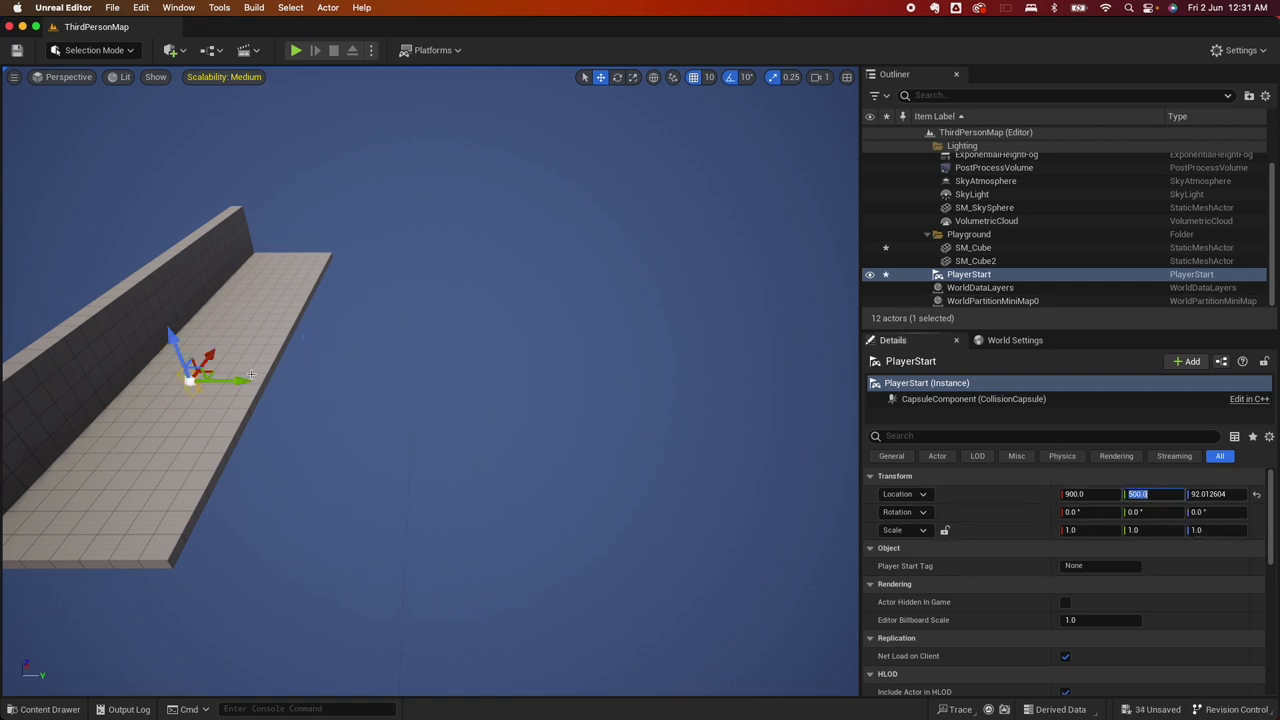
left_click_drag(210, 354, 167, 453)
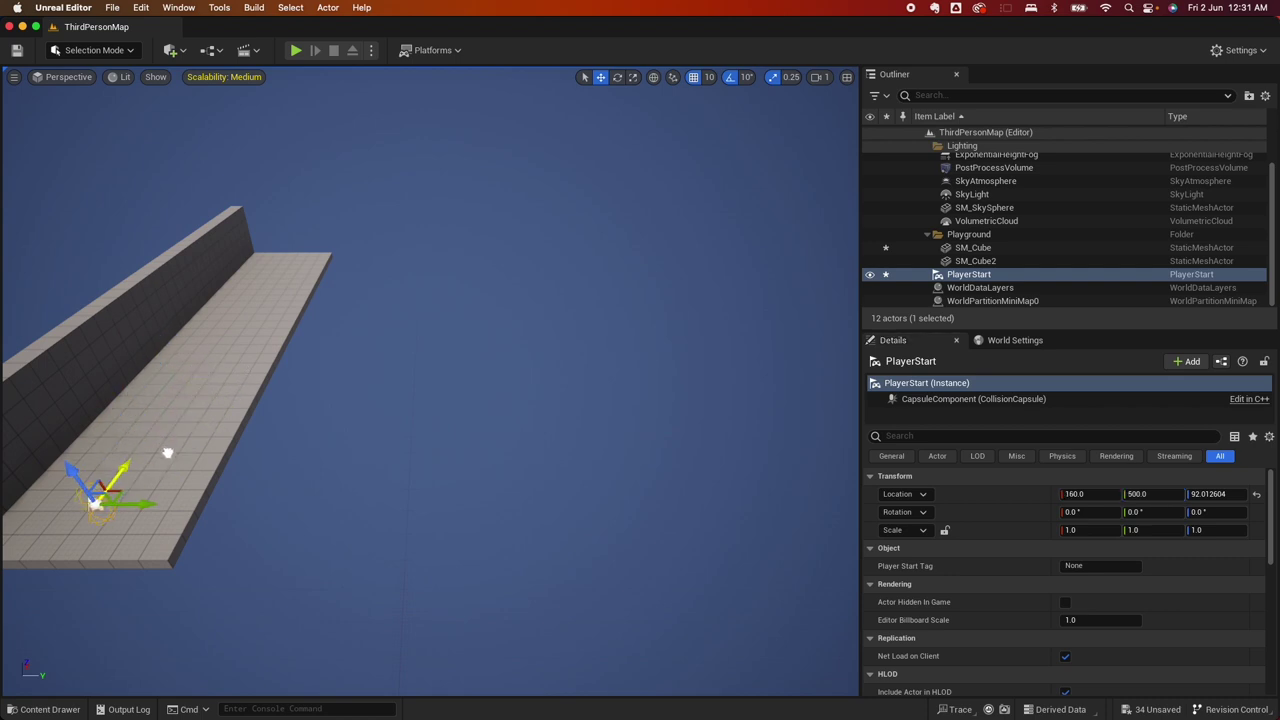
Play-test the level by running the character around the floor, and stop the play session.
left_click(296, 50)
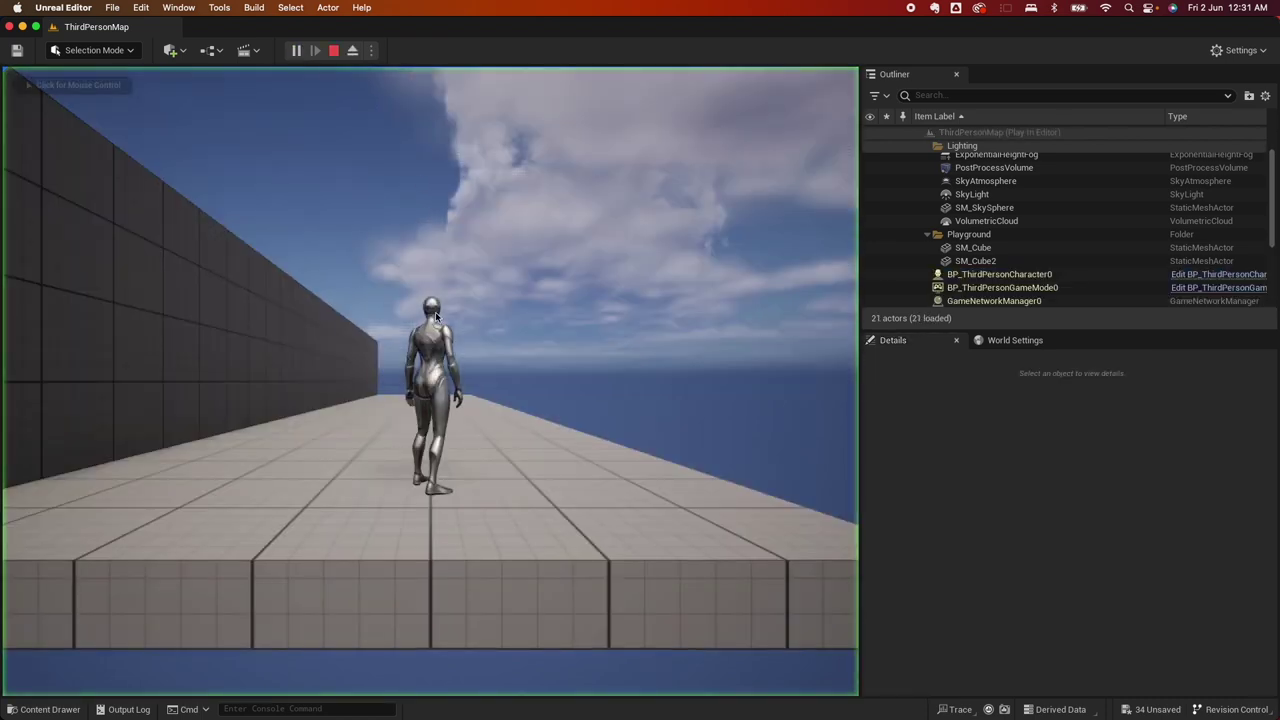
left_click(473, 366)
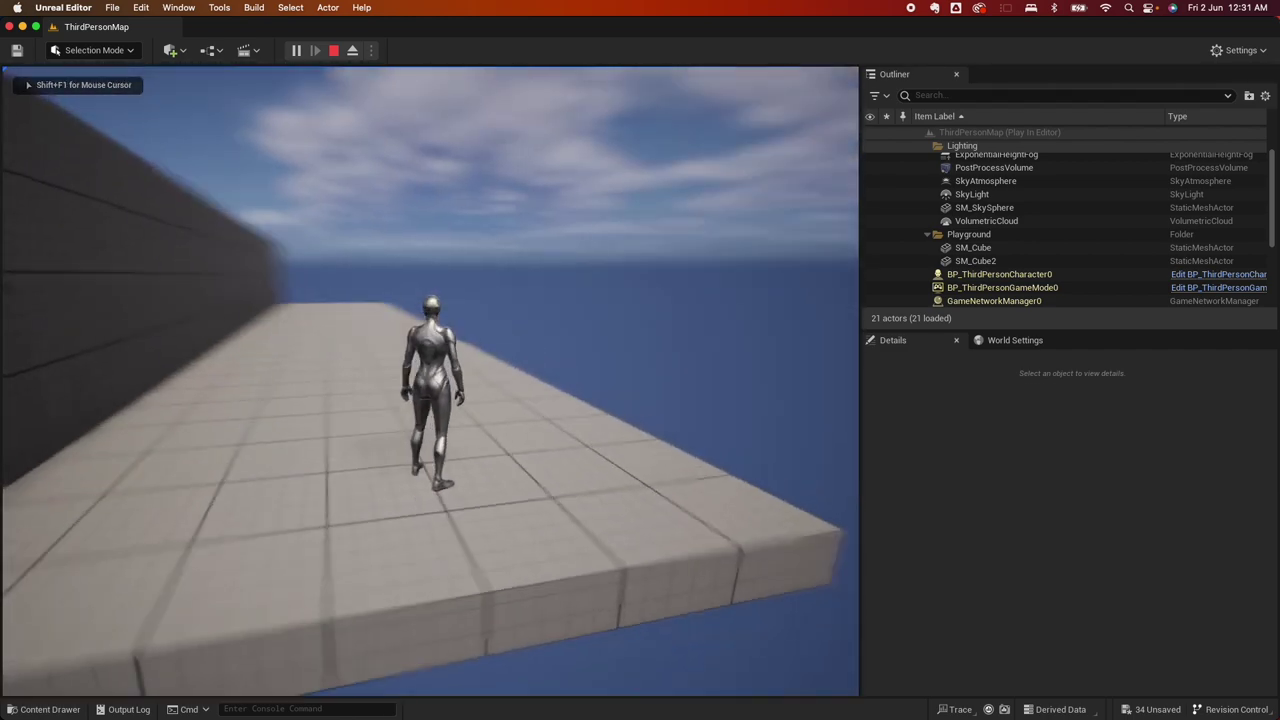
key("w")
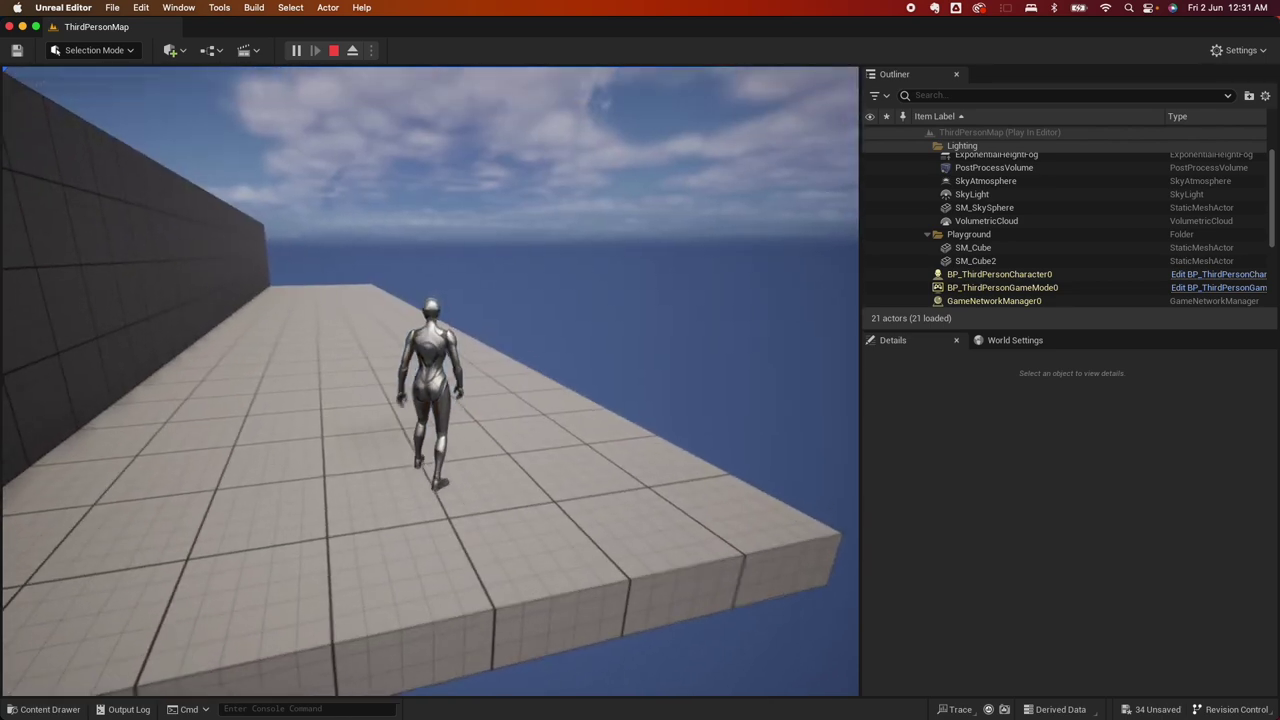
key("w")
key("d")
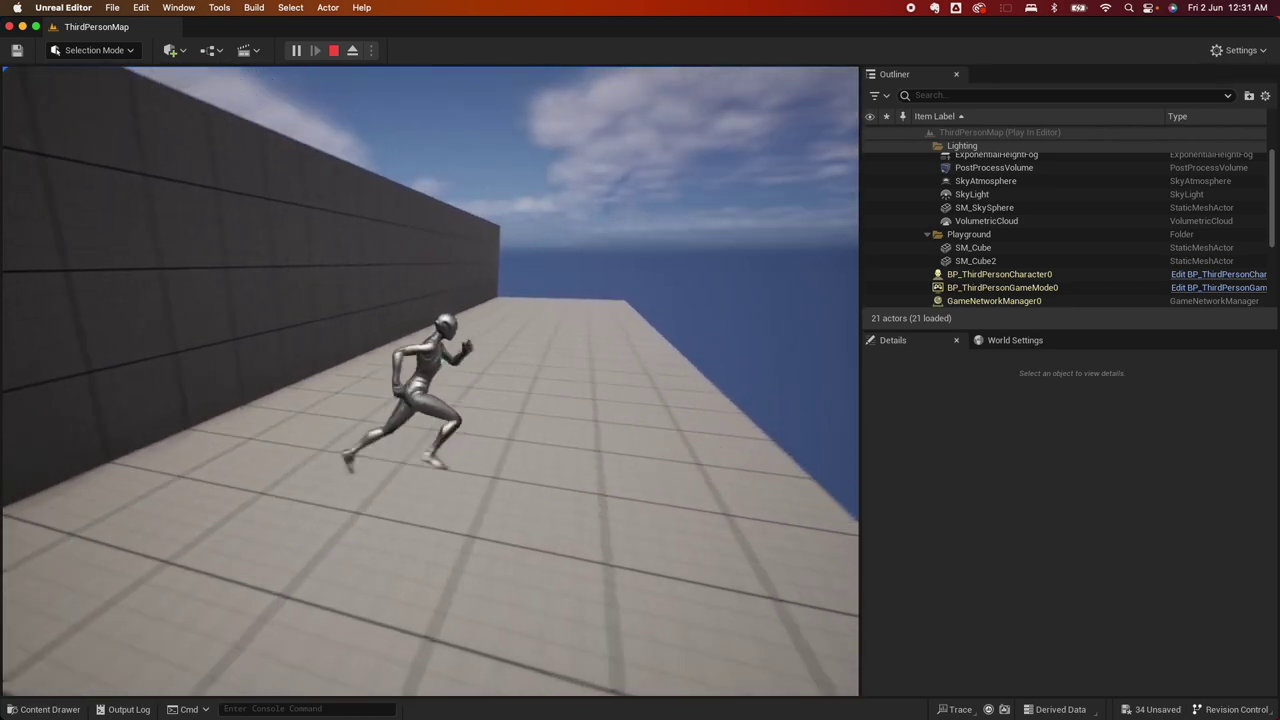
key("s")
key("a")
key("w")
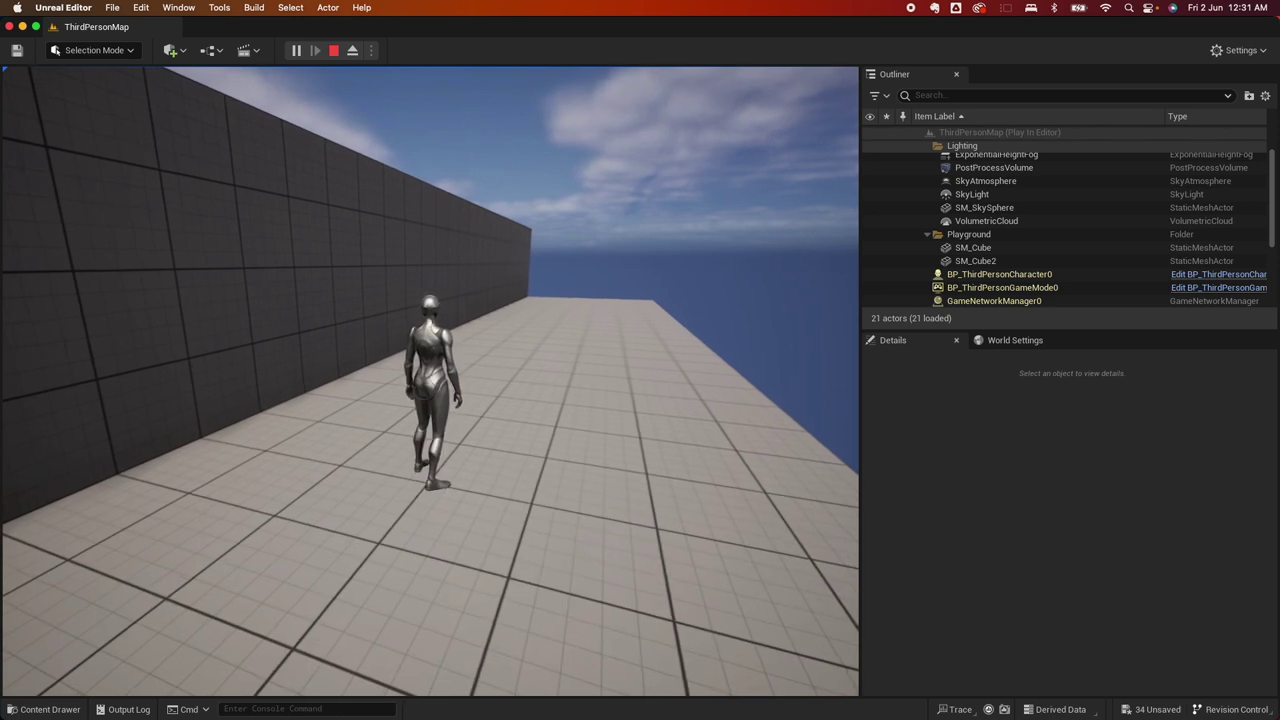
key("Escape")
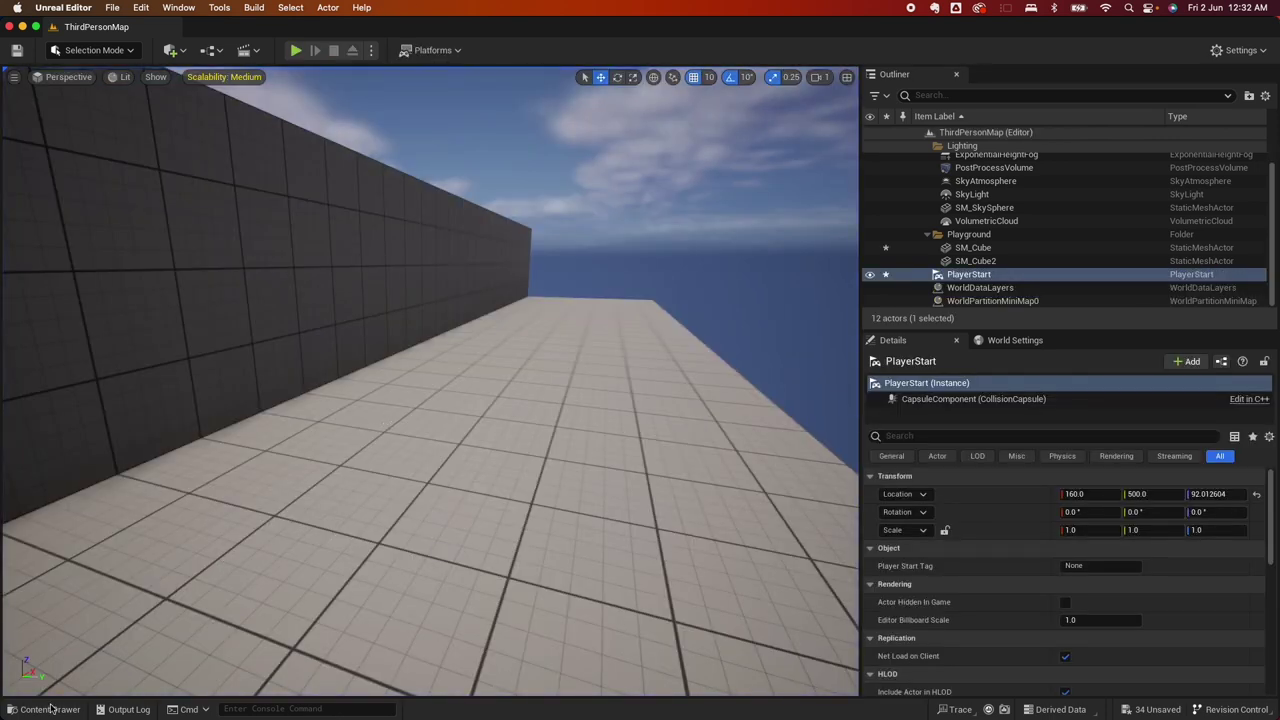
Open the BP_ThirdPersonCharacter blueprint from ThirdPerson/Blueprints and dock its editor alongside the ThirdPersonMap level.
left_click(49, 710)
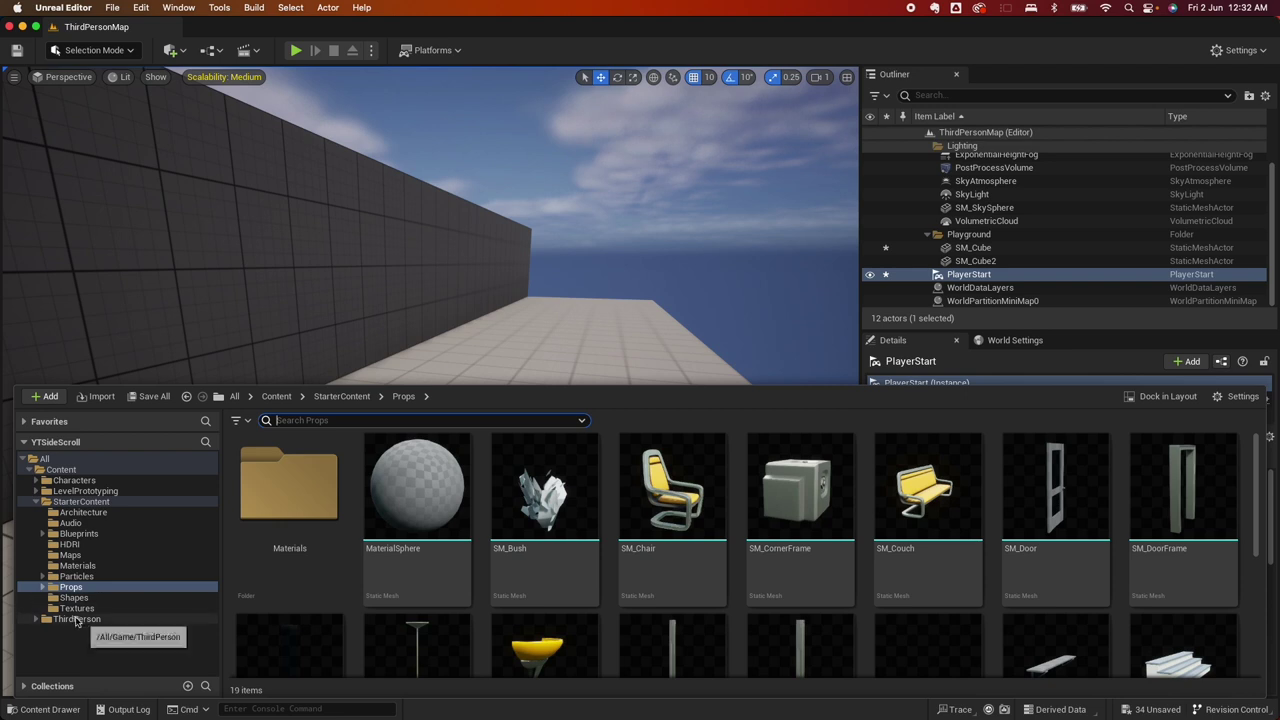
left_click(74, 619)
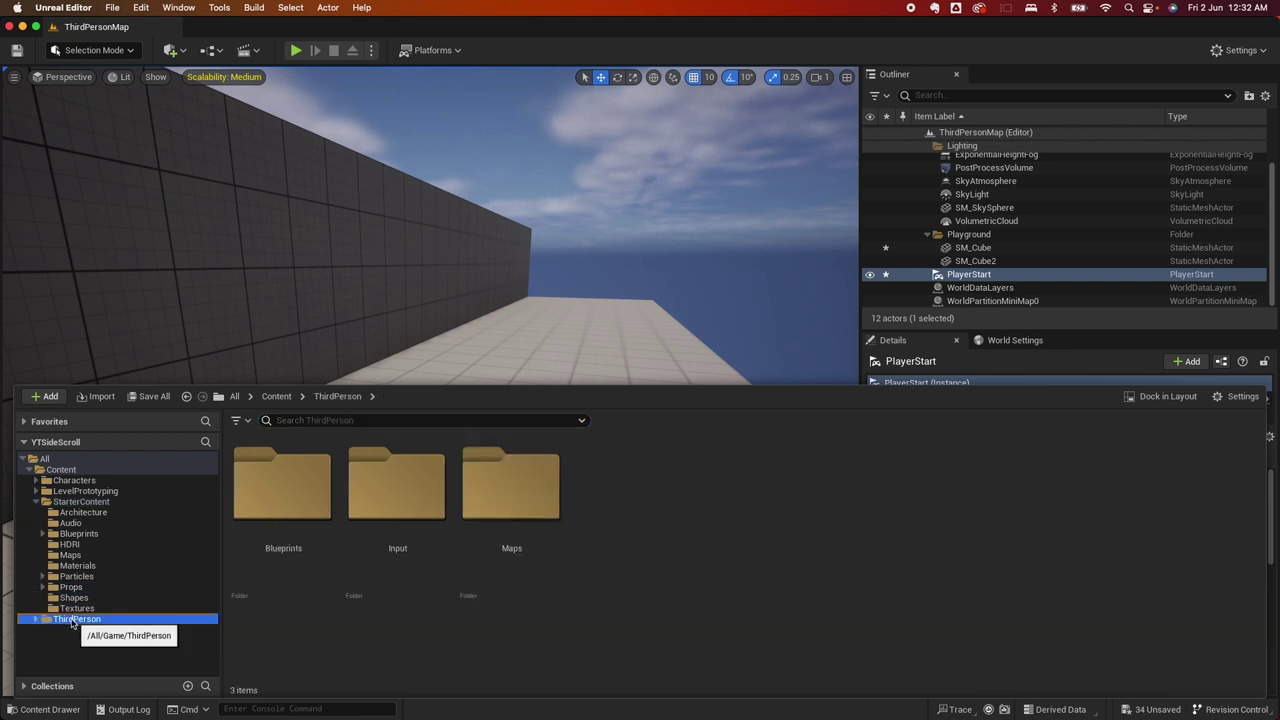
left_click(35, 620)
left_click(78, 630)
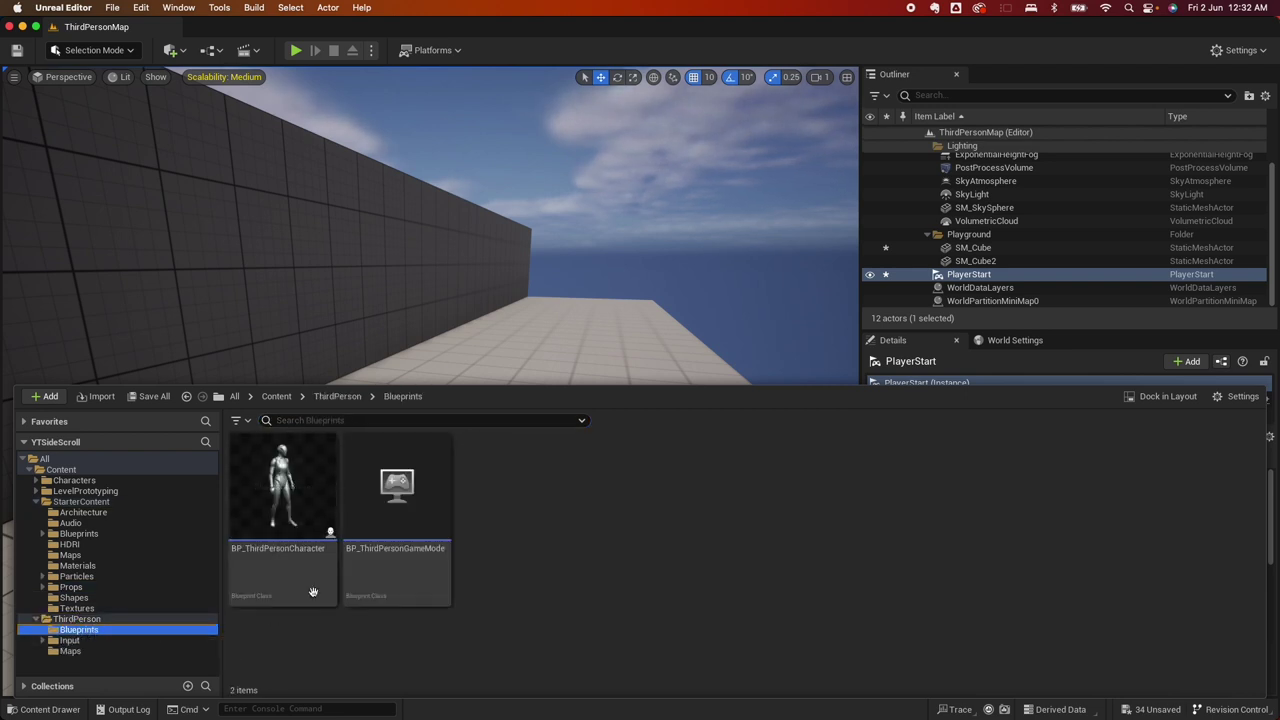
left_click(279, 499)
double_click(279, 503)
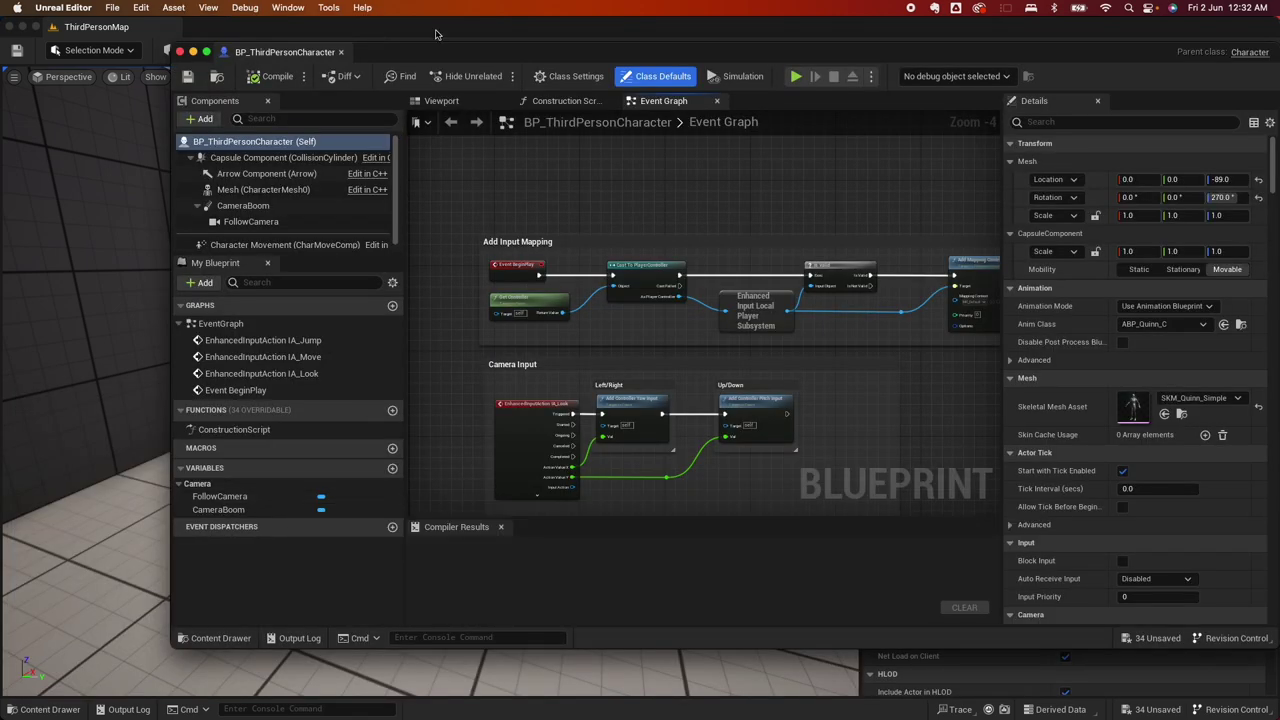
left_click_drag(292, 47, 288, 31)
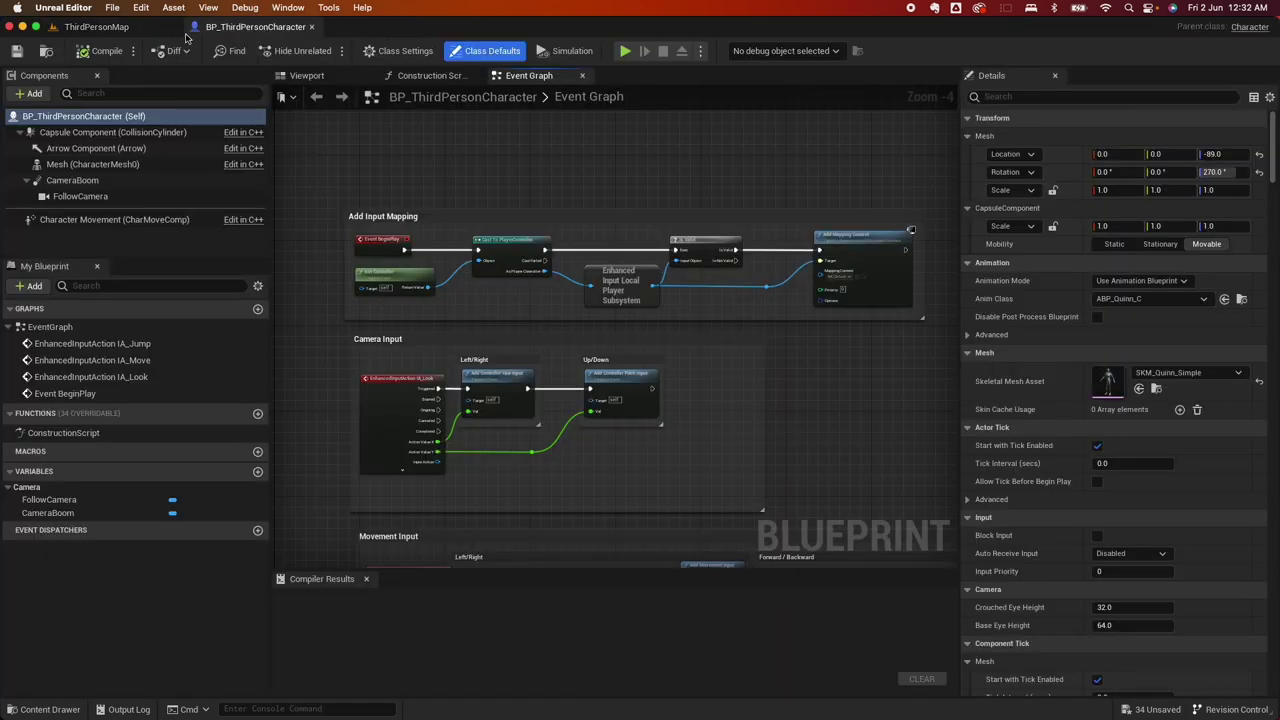
left_click(140, 29)
left_click(255, 29)
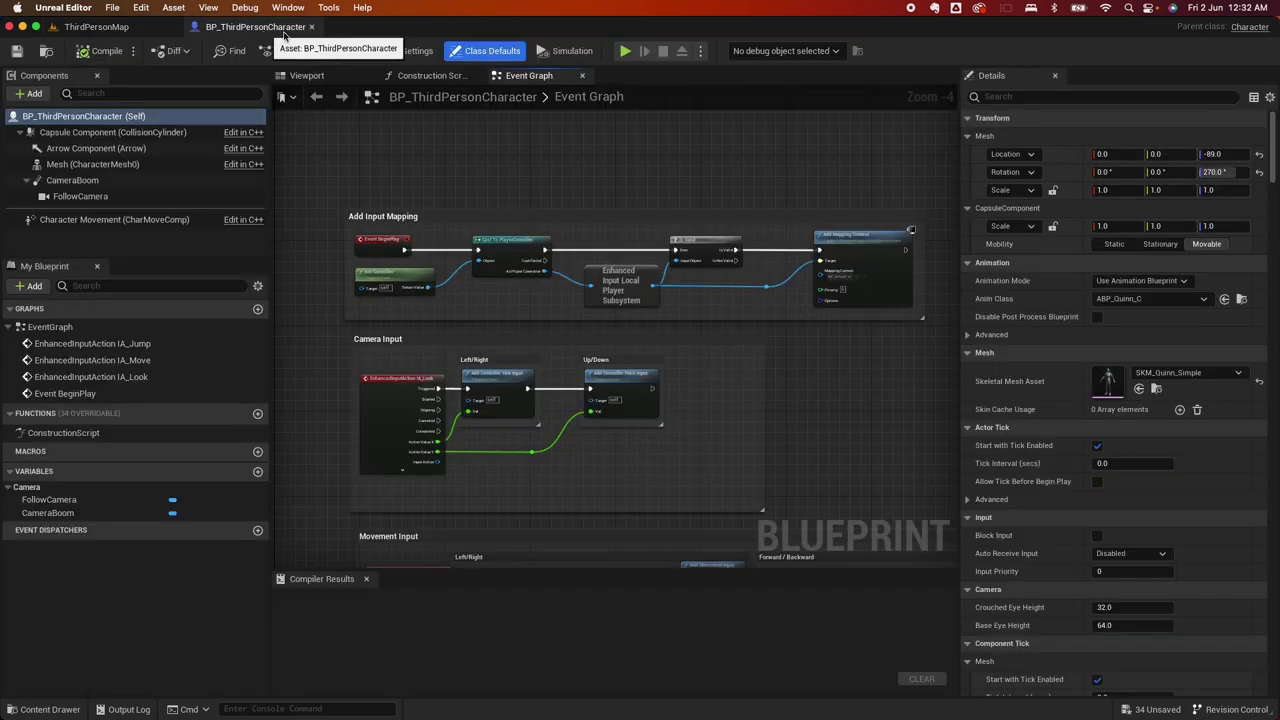
In the blueprint's viewport, set the CameraBoom's Z rotation to -90° and disable Inherit Yaw.
left_click(322, 77)
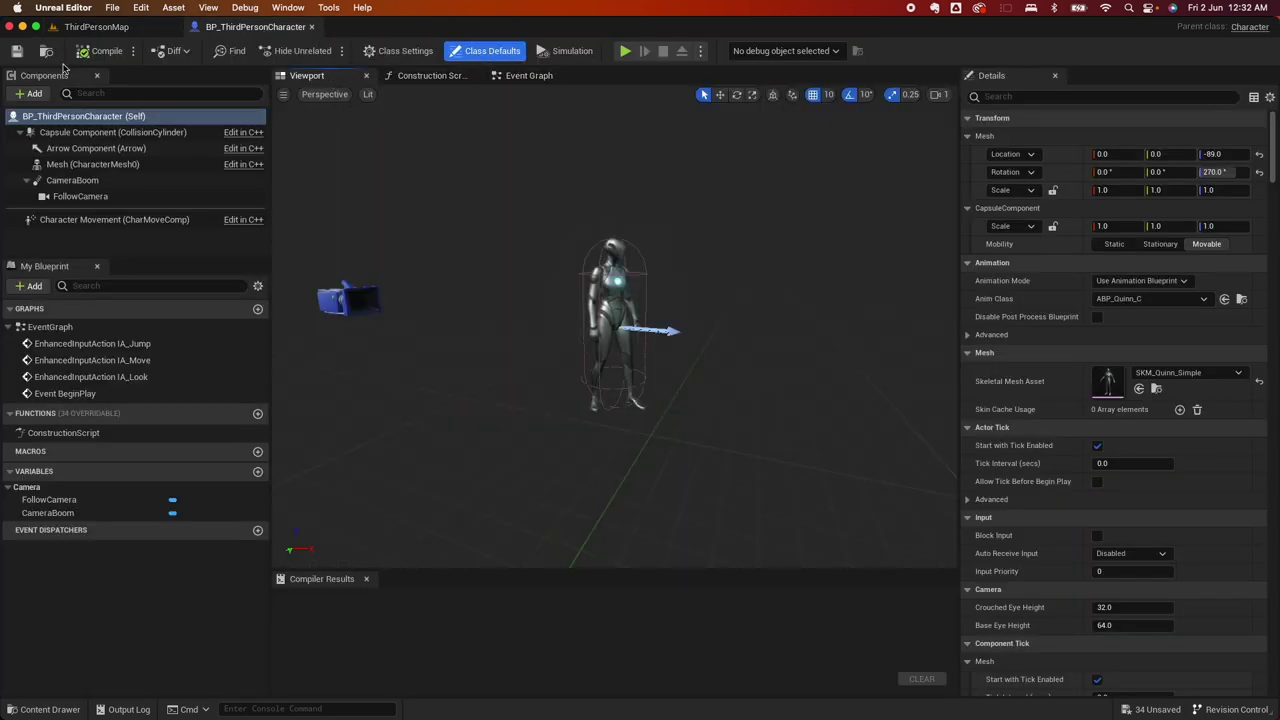
left_click(70, 181)
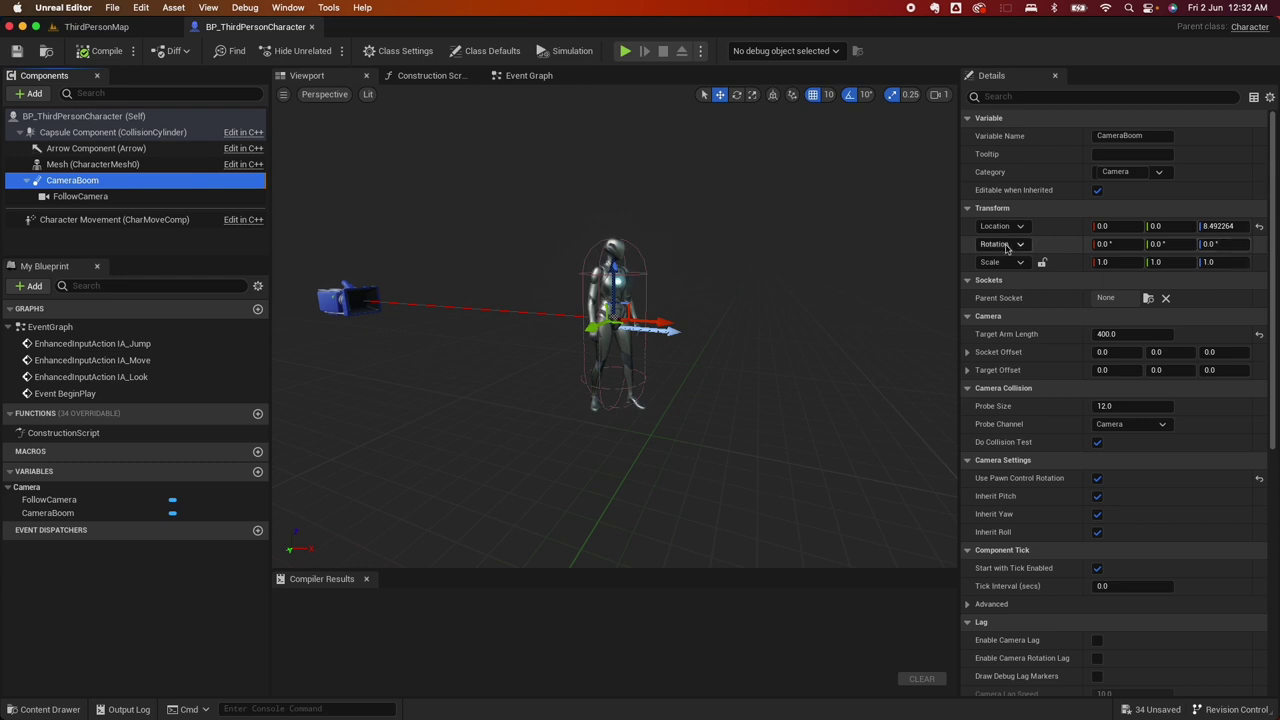
left_click(1222, 245)
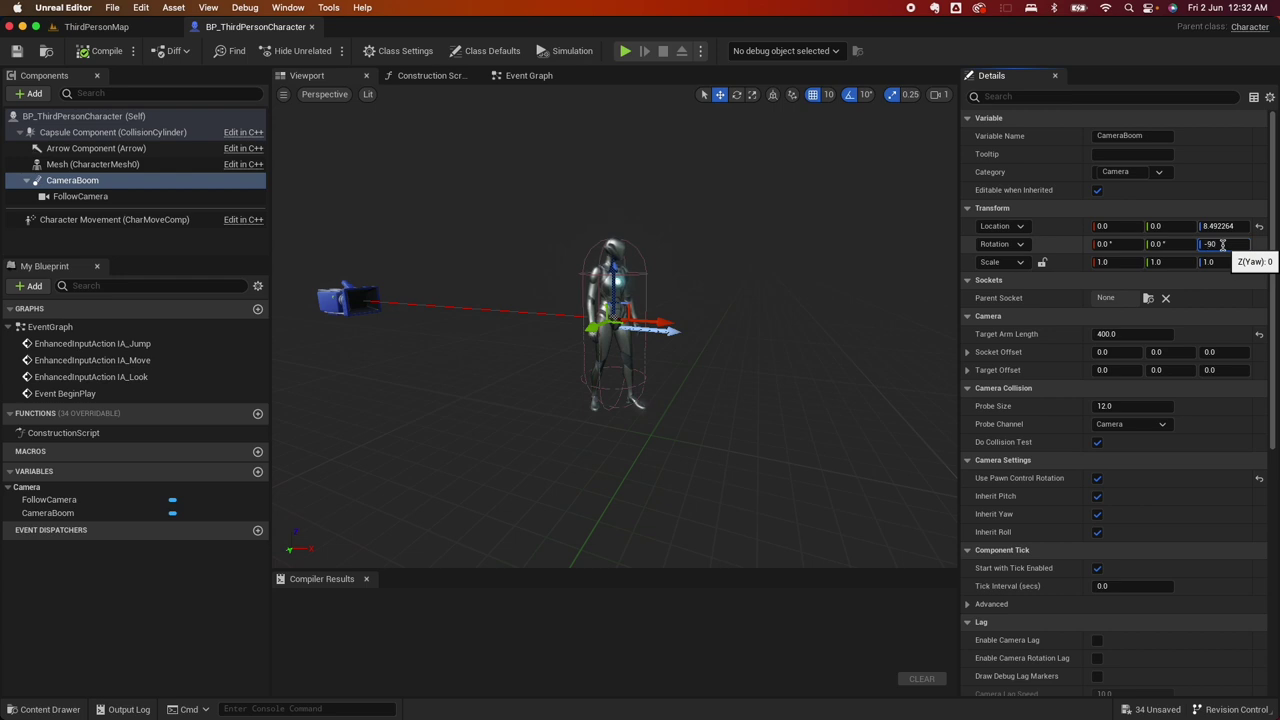
key("Return")
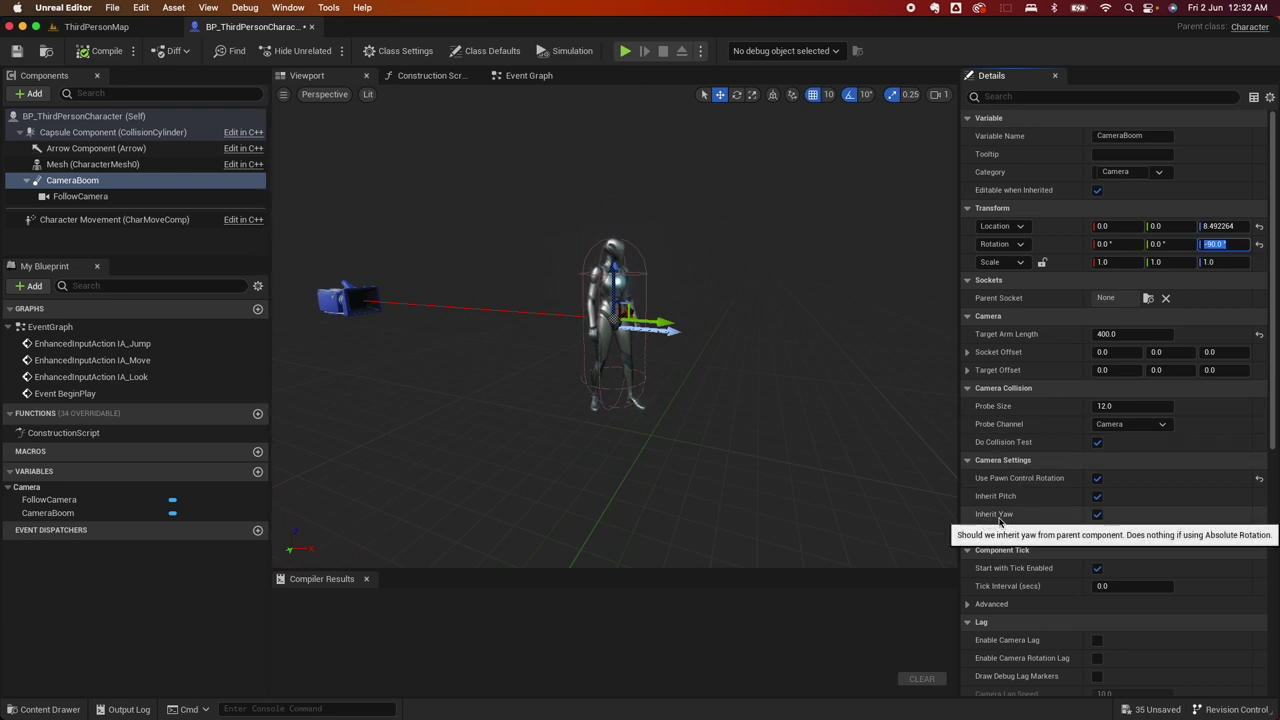
left_click(1098, 515)
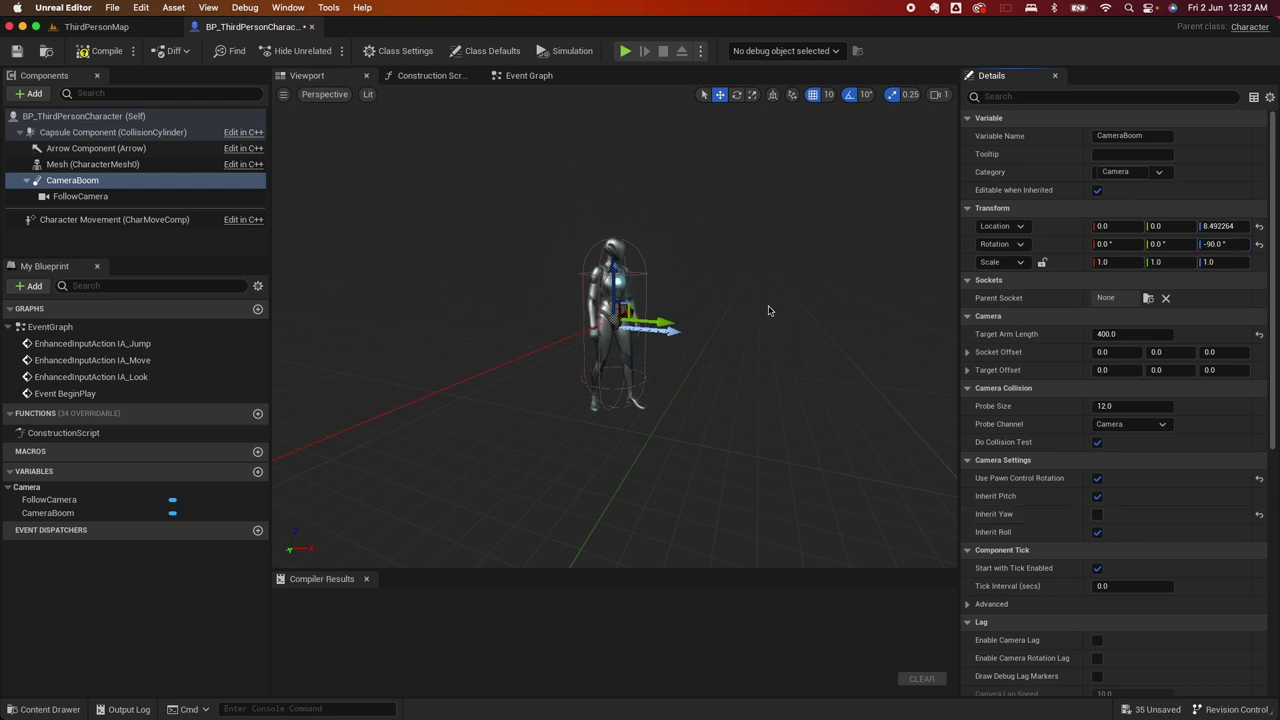
Set the CameraBoom's Target Arm Length to 500 and compile the character blueprint.
right_click_drag(769, 310, 731, 343)
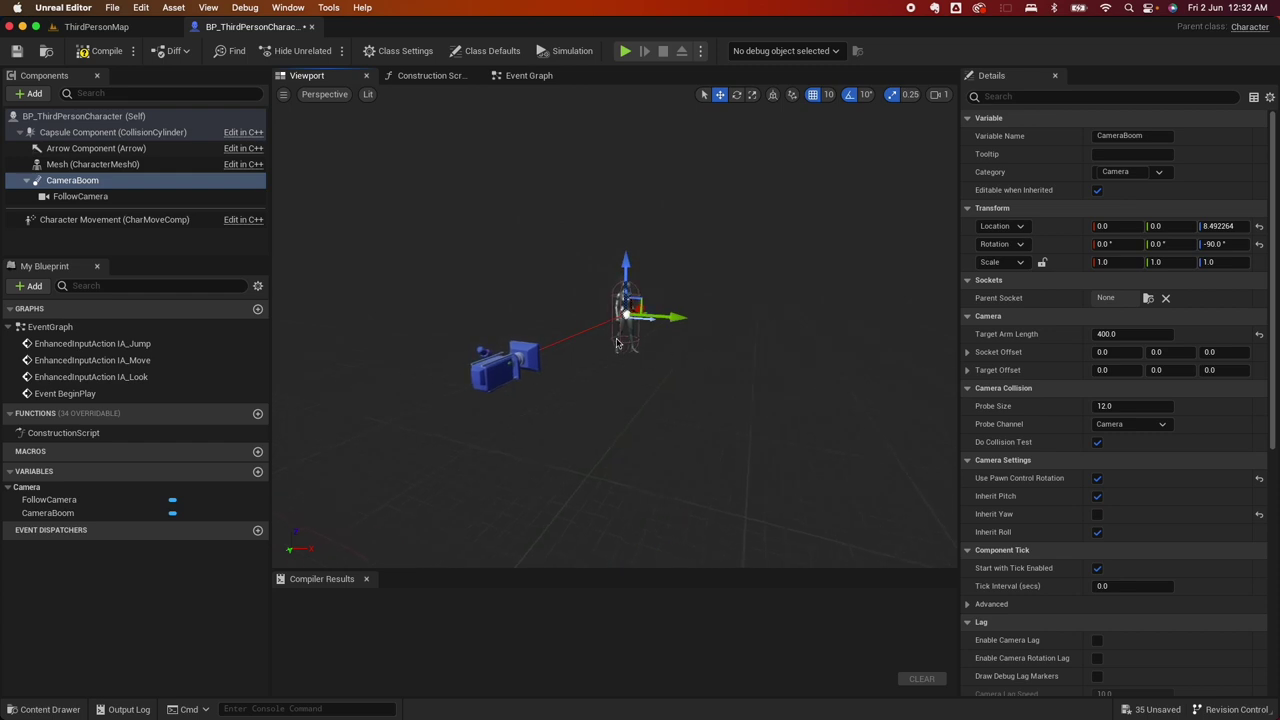
left_click(512, 360)
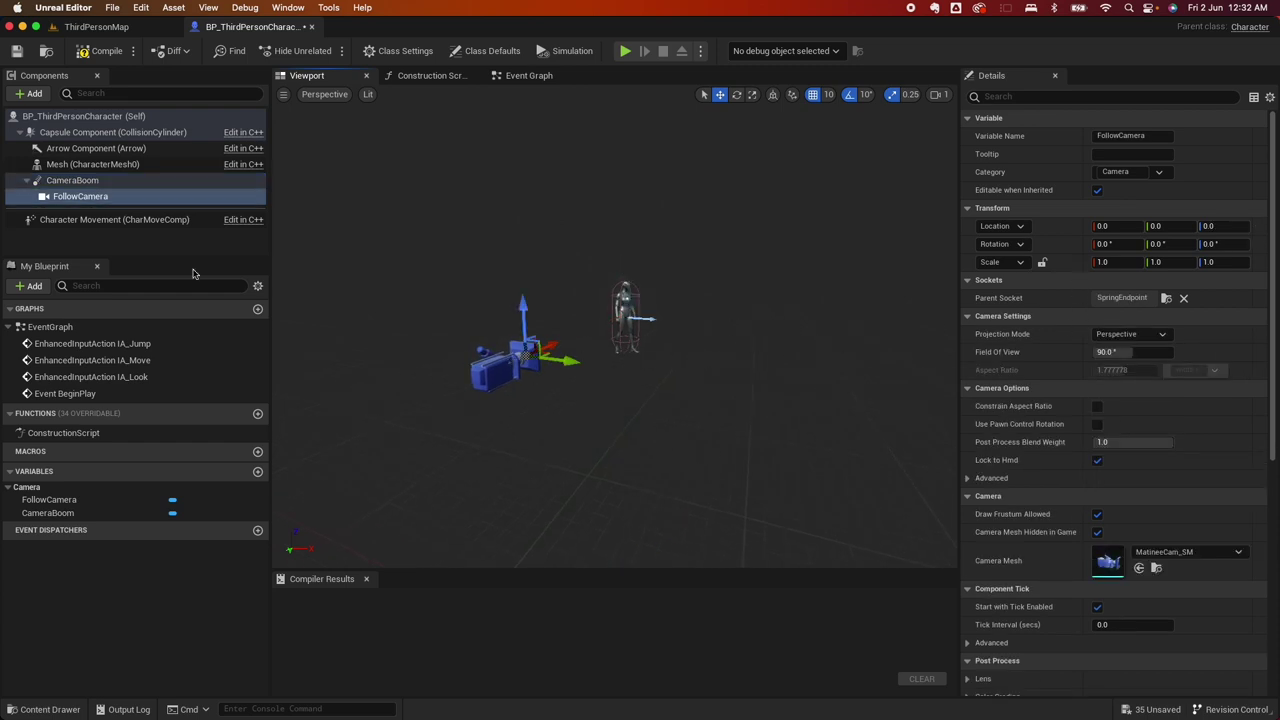
left_click(65, 182)
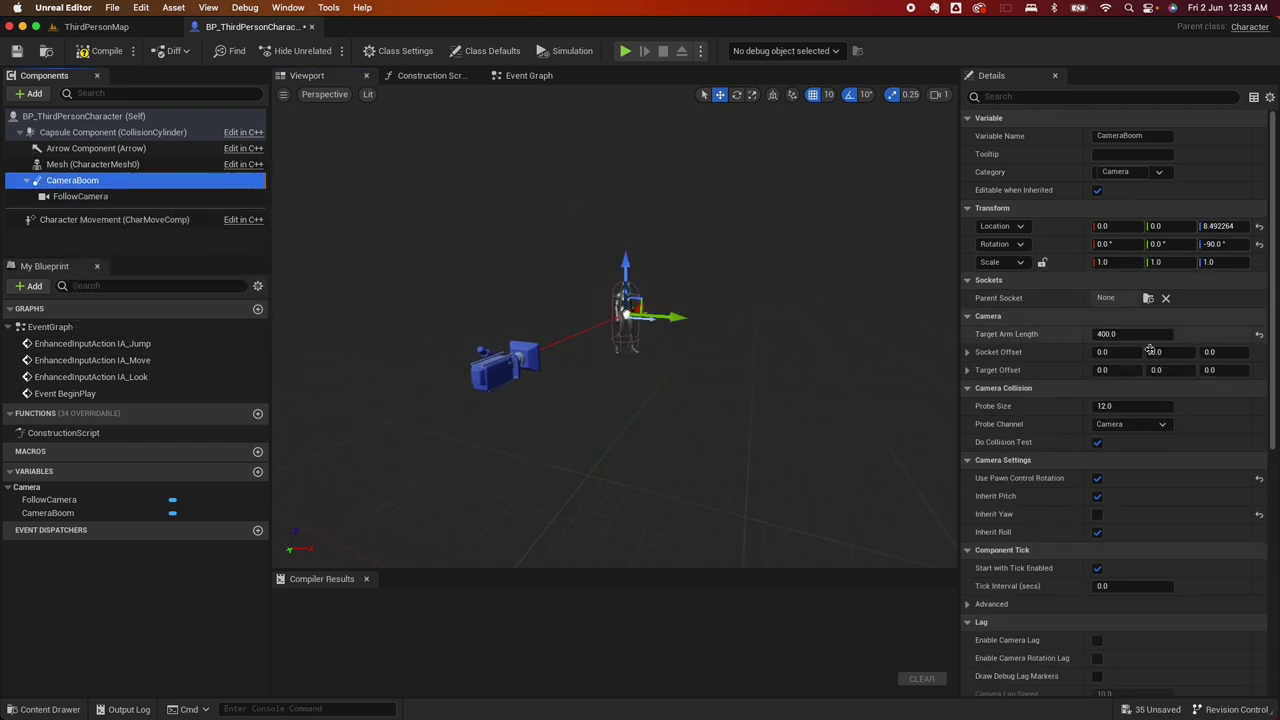
left_click(1121, 335)
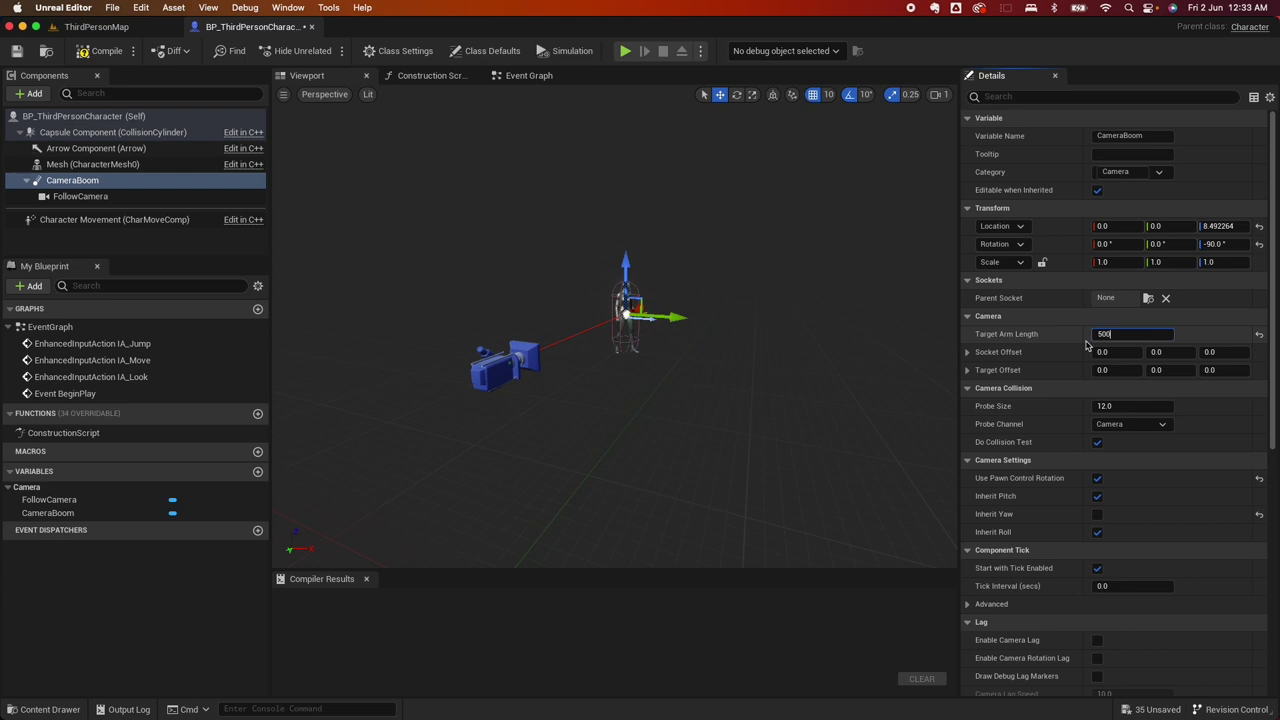
type("500")
key("Return")
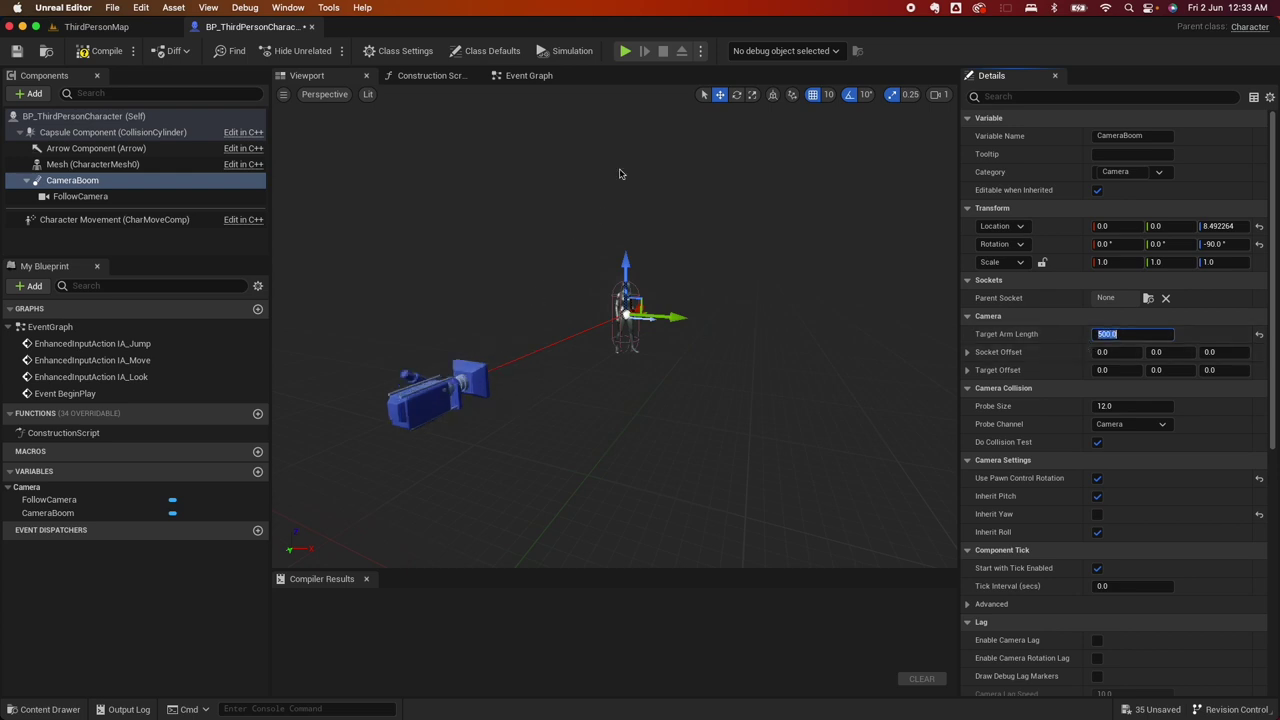
left_click(100, 50)
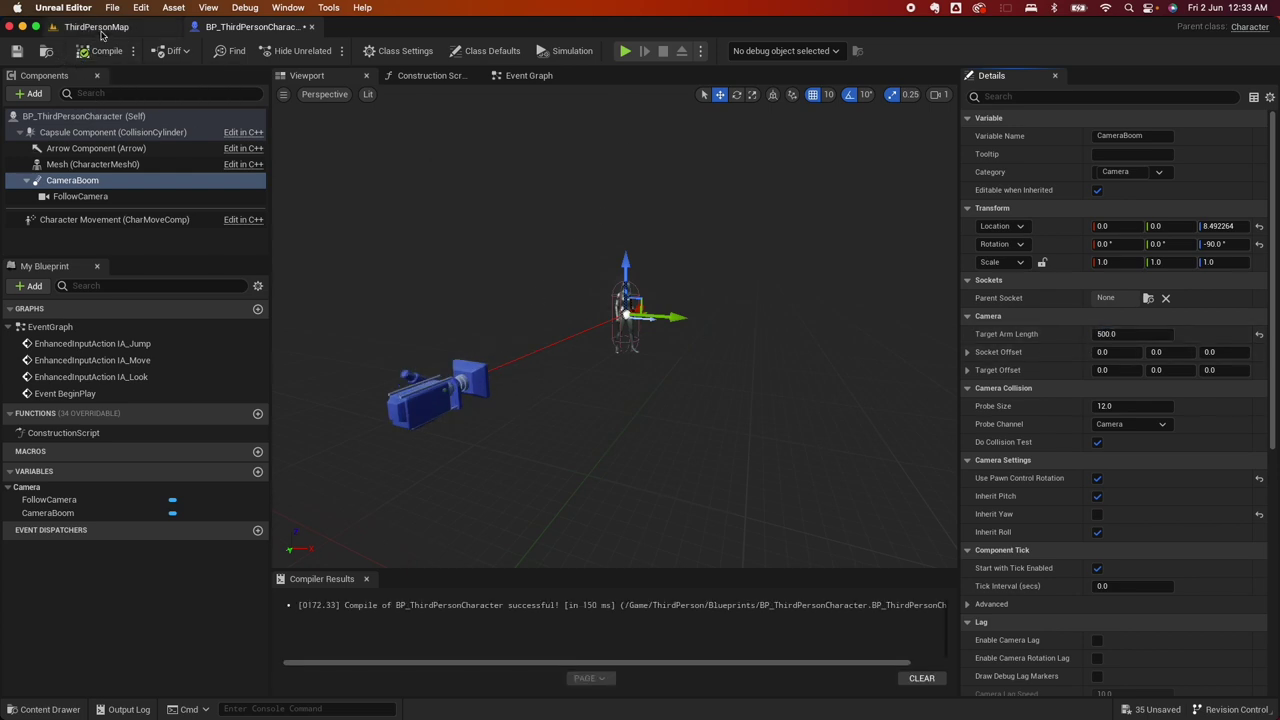
Play-test the ThirdPersonMap level by running the character in all directions with the side camera, and stop the play session.
left_click(97, 27)
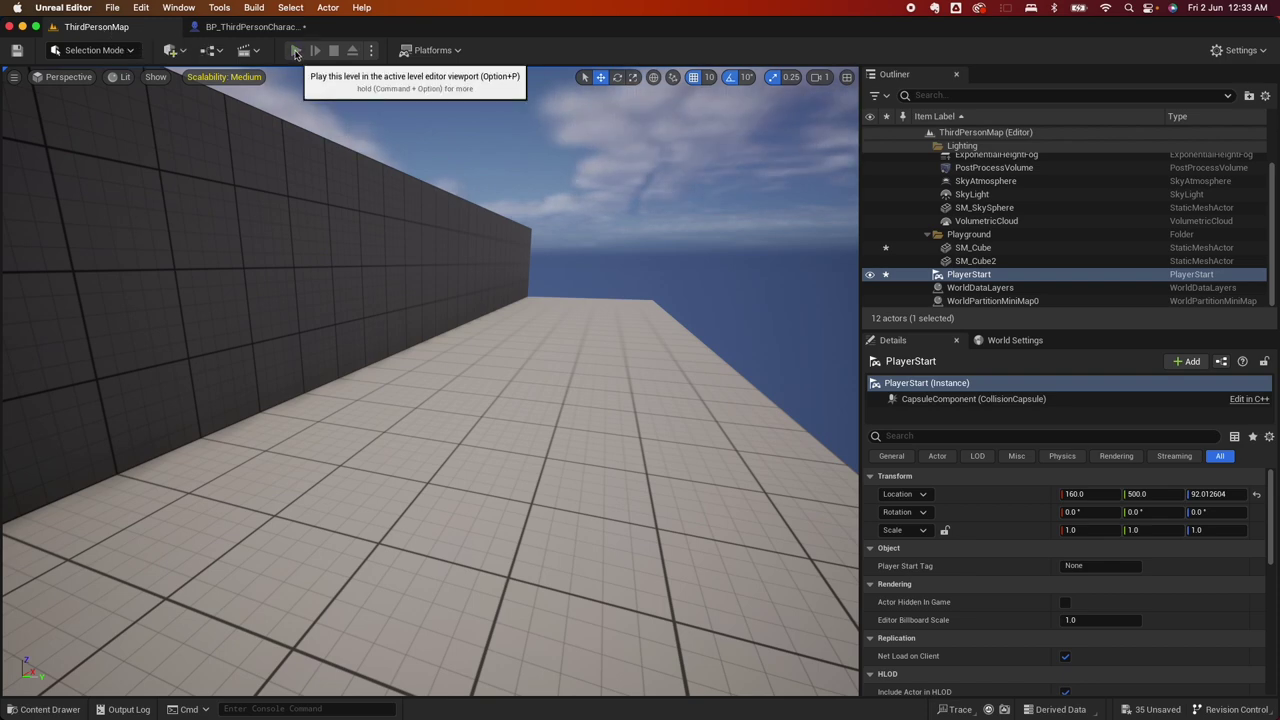
left_click(298, 50)
left_click(523, 391)
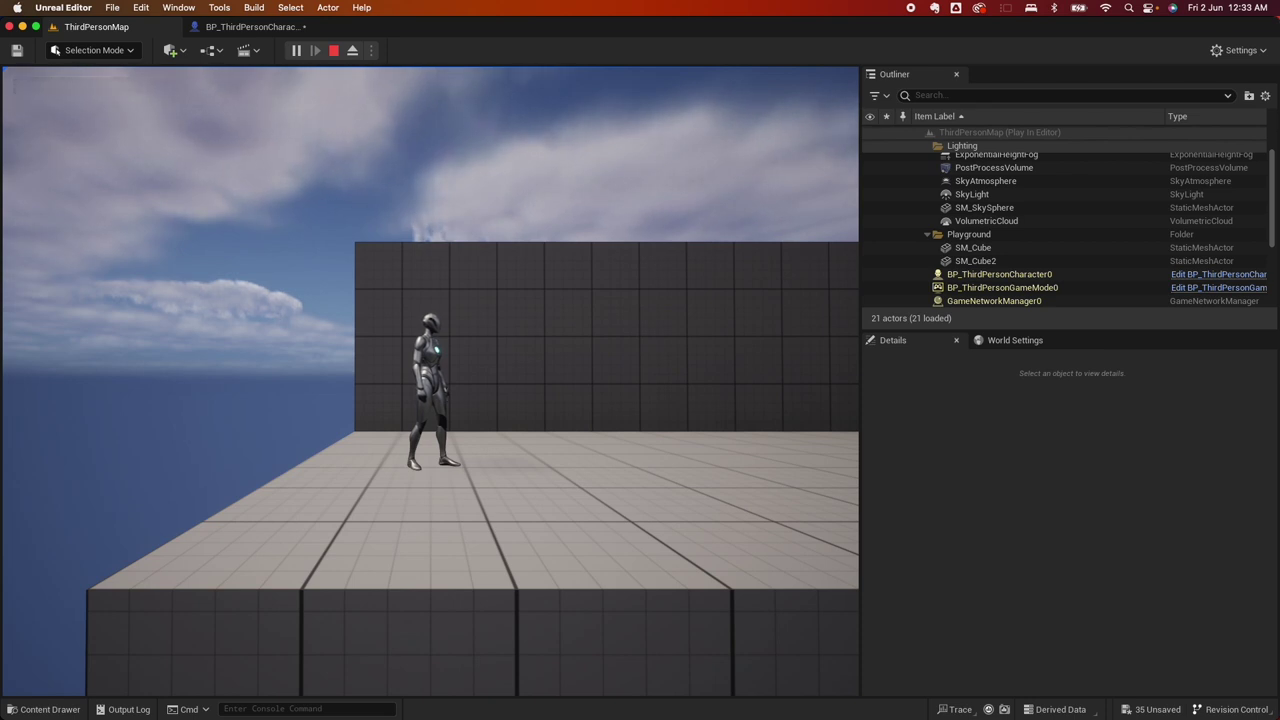
key("s")
key("w")
key("d")
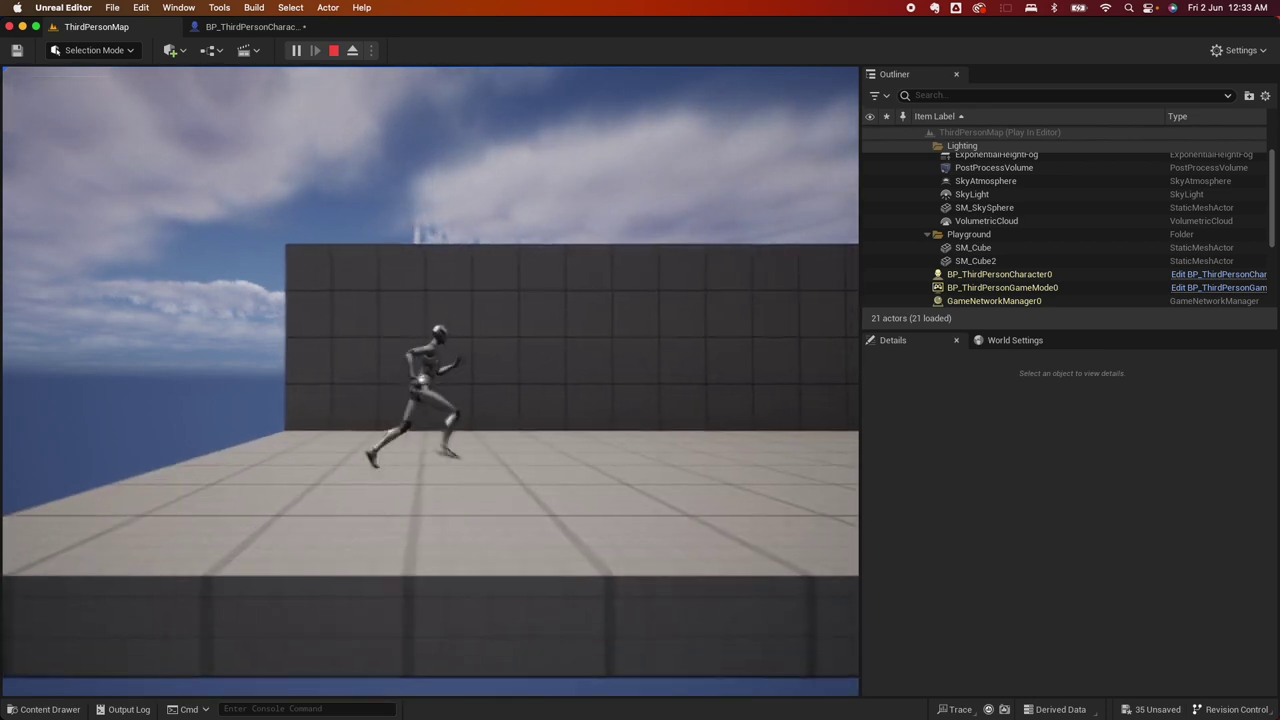
key("s")
key("d")
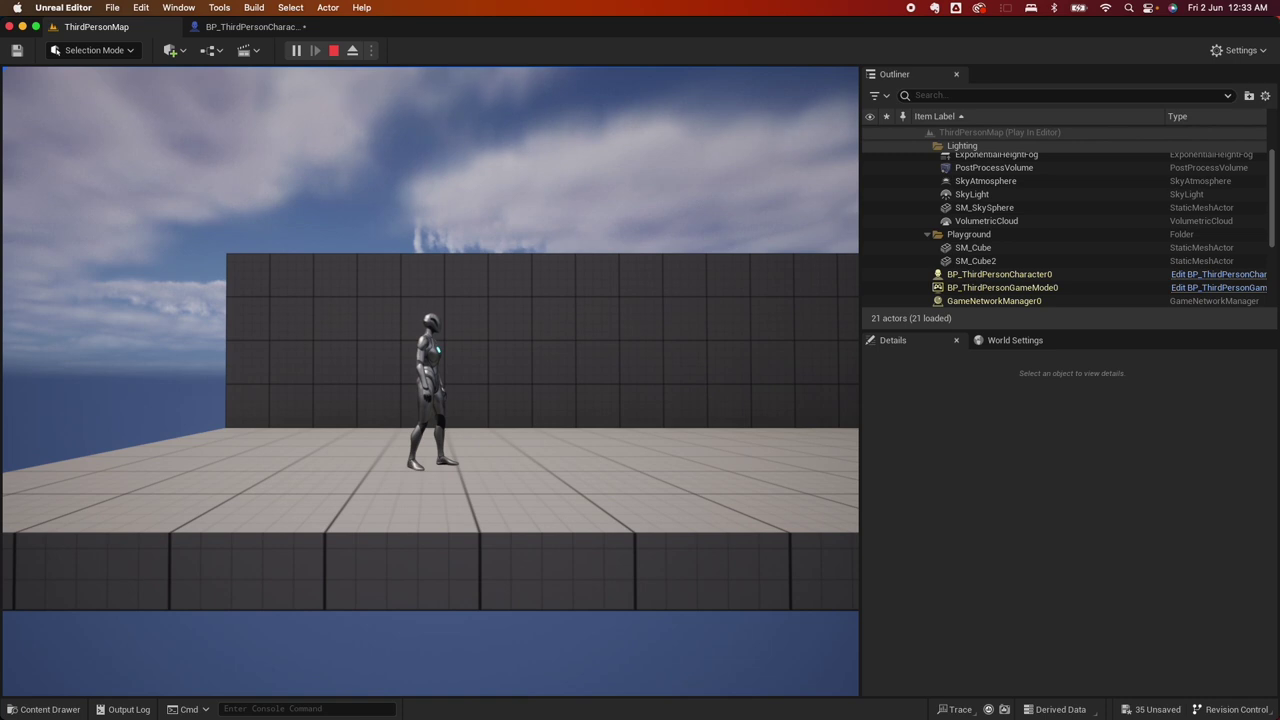
key("w")
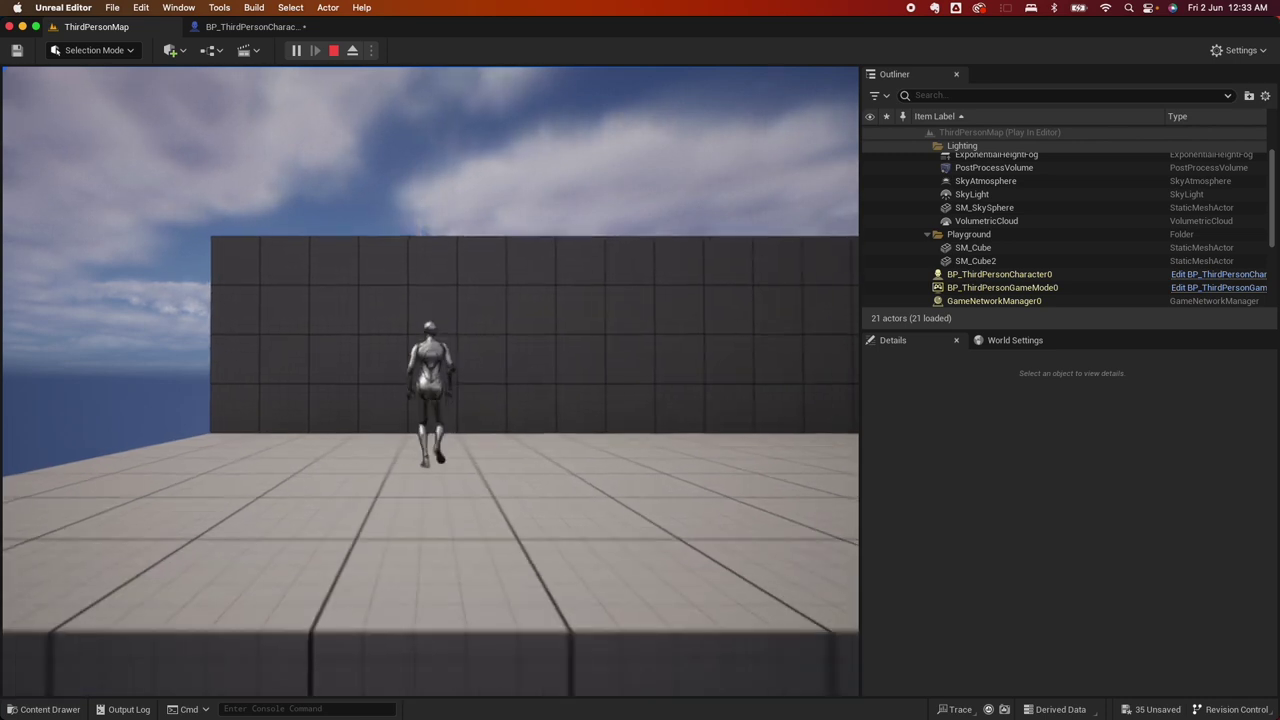
key("s")
key("a")
key("s")
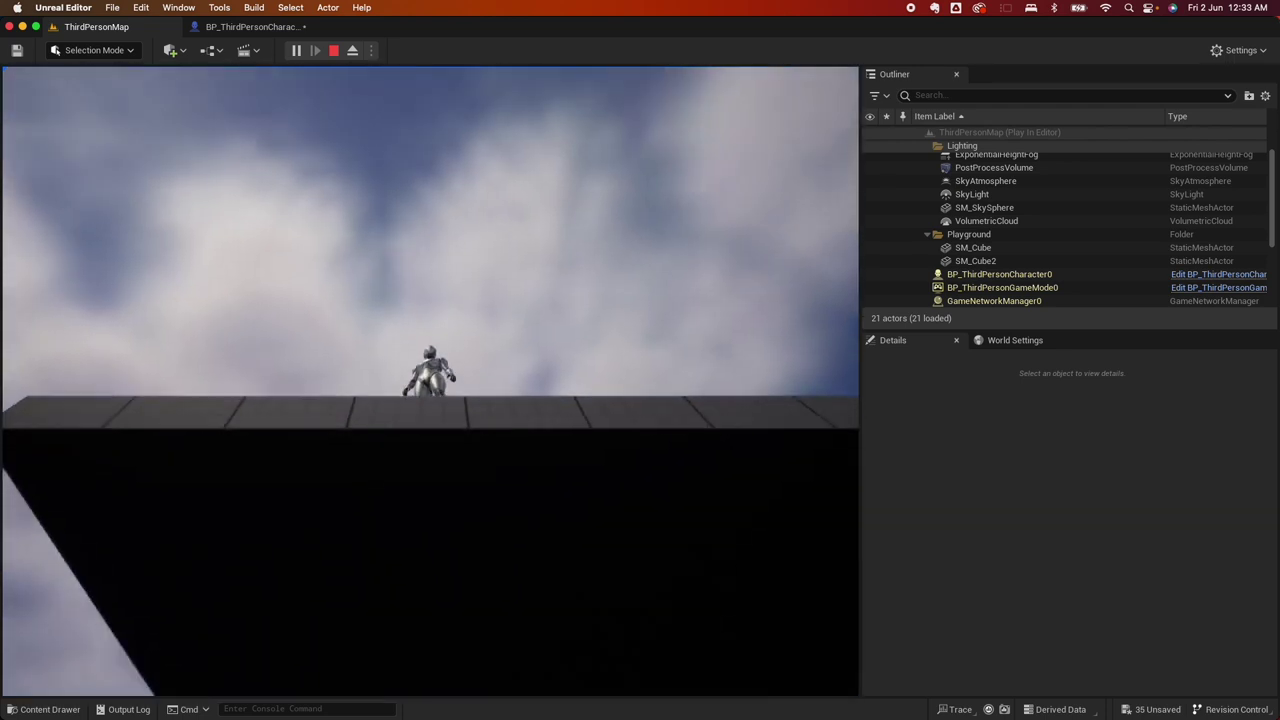
key("Escape")
In the character blueprint's Event Graph, delete the Camera Input section with its IA_Look event and yaw and pitch input nodes.
left_click(241, 28)
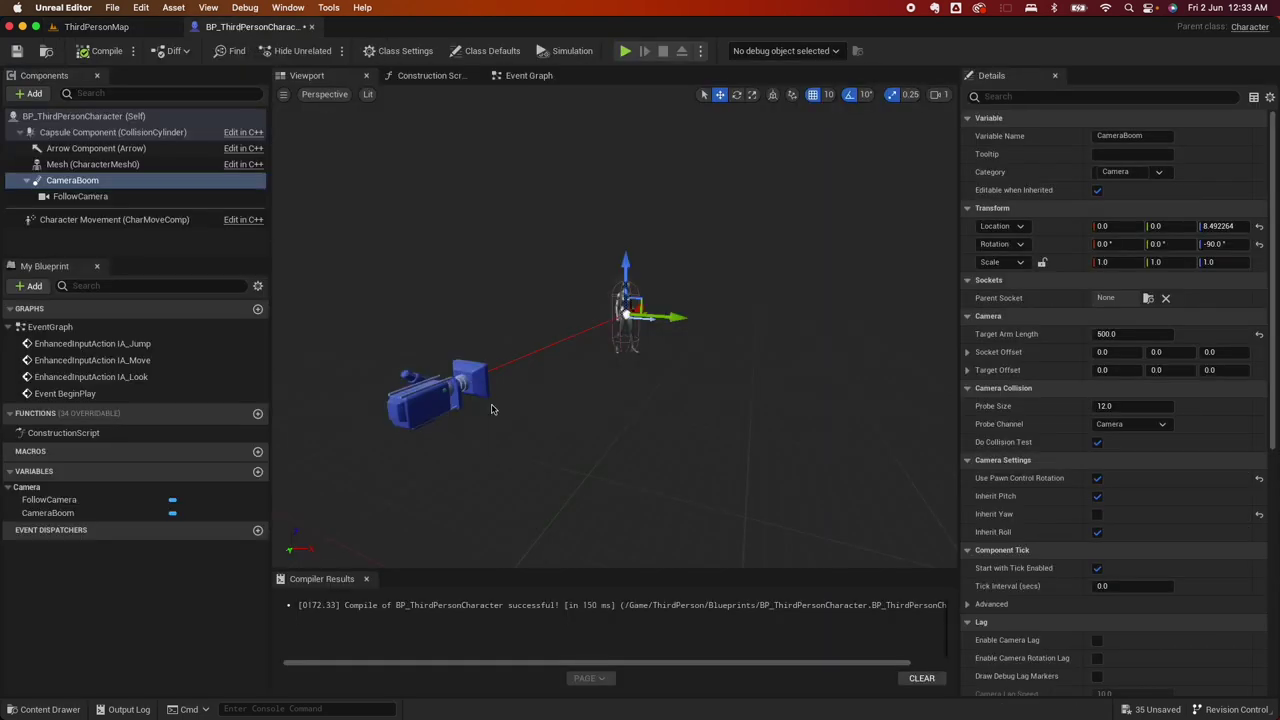
left_click(525, 80)
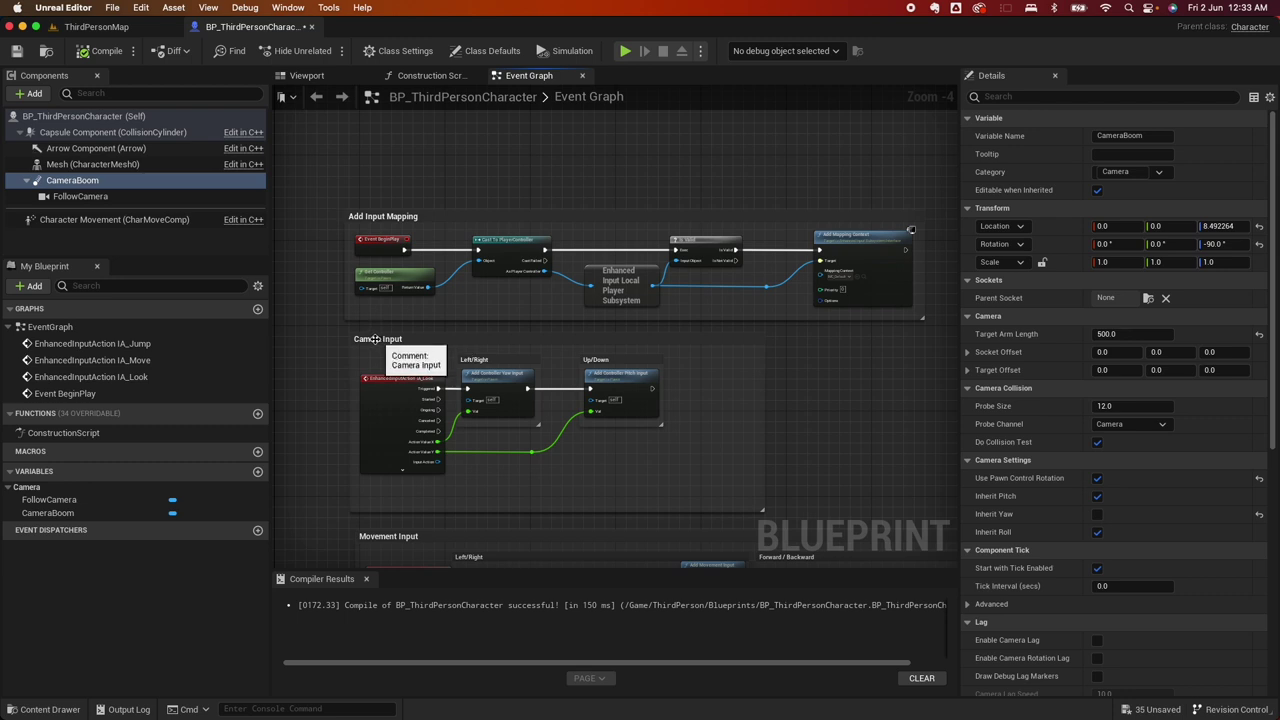
scroll(372, 345, "down", 3)
scroll(365, 314, "down", 5)
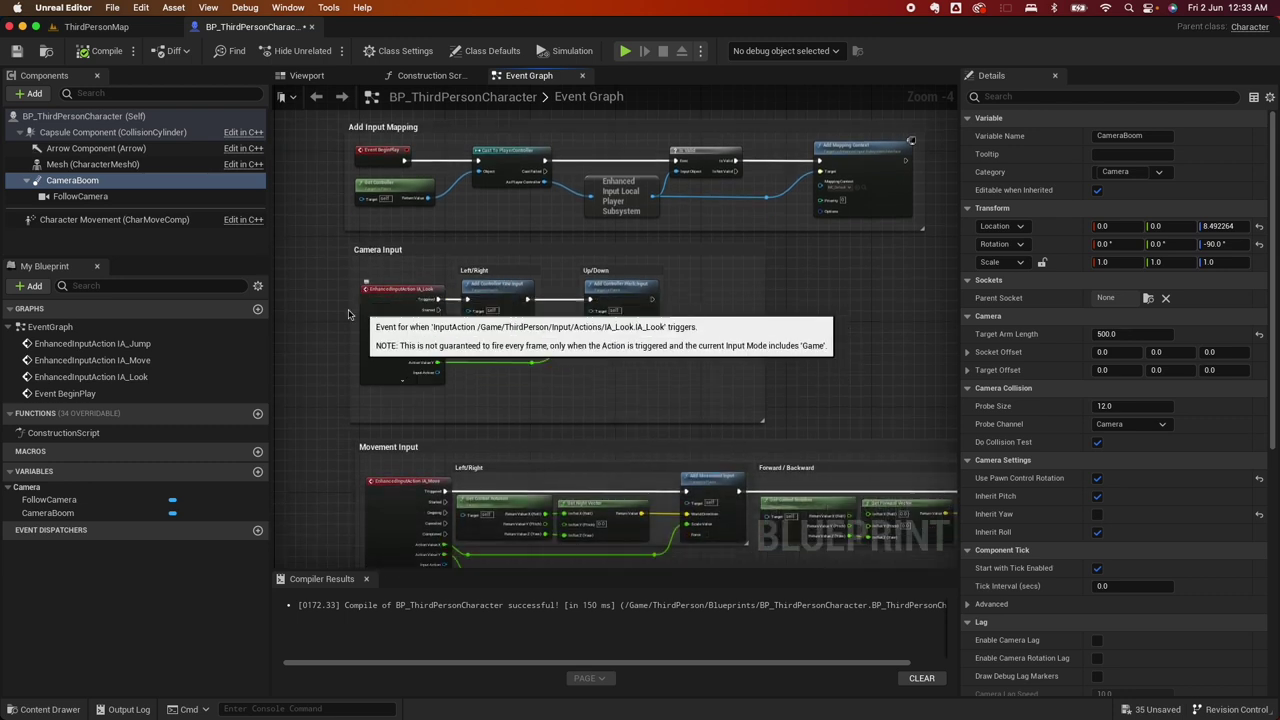
scroll(812, 307, "up", 1)
scroll(810, 310, "left", 8)
scroll(810, 310, "up", 1)
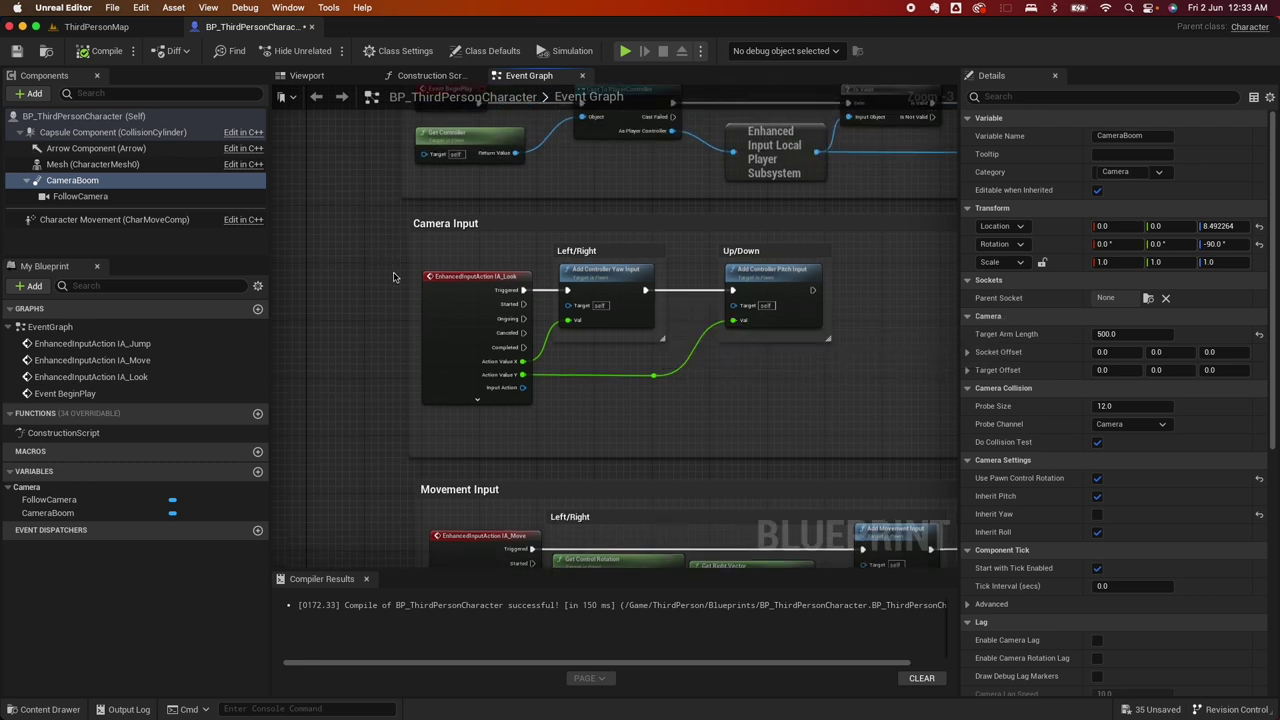
scroll(410, 335, "down", 4)
scroll(400, 330, "down", 3)
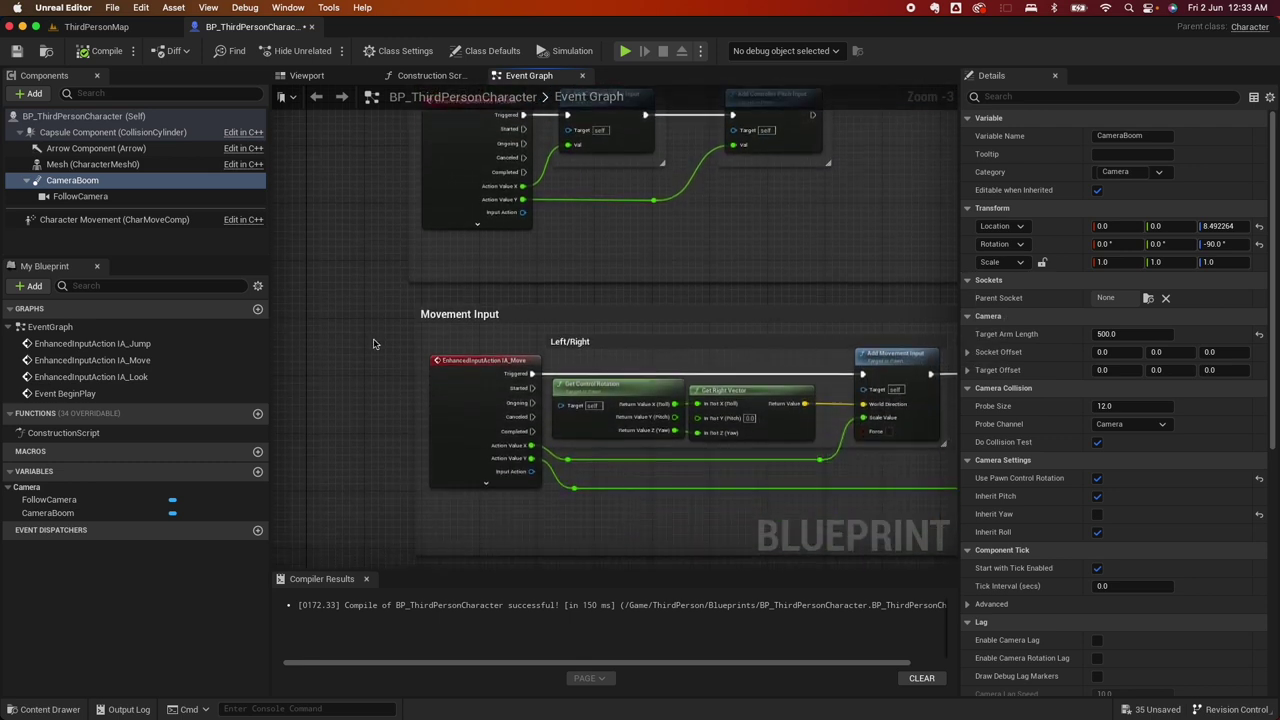
scroll(390, 330, "up", 3)
scroll(375, 325, "down", 8)
scroll(380, 320, "up", 10)
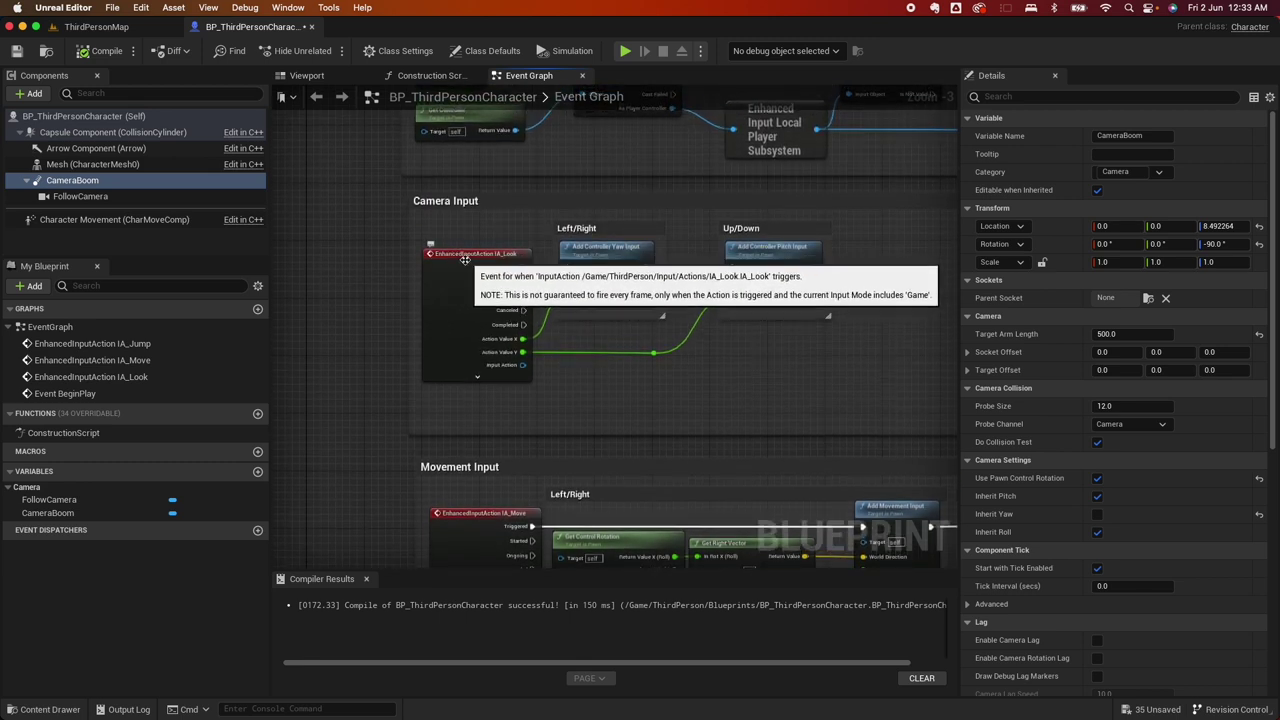
scroll(491, 258, "right", 2)
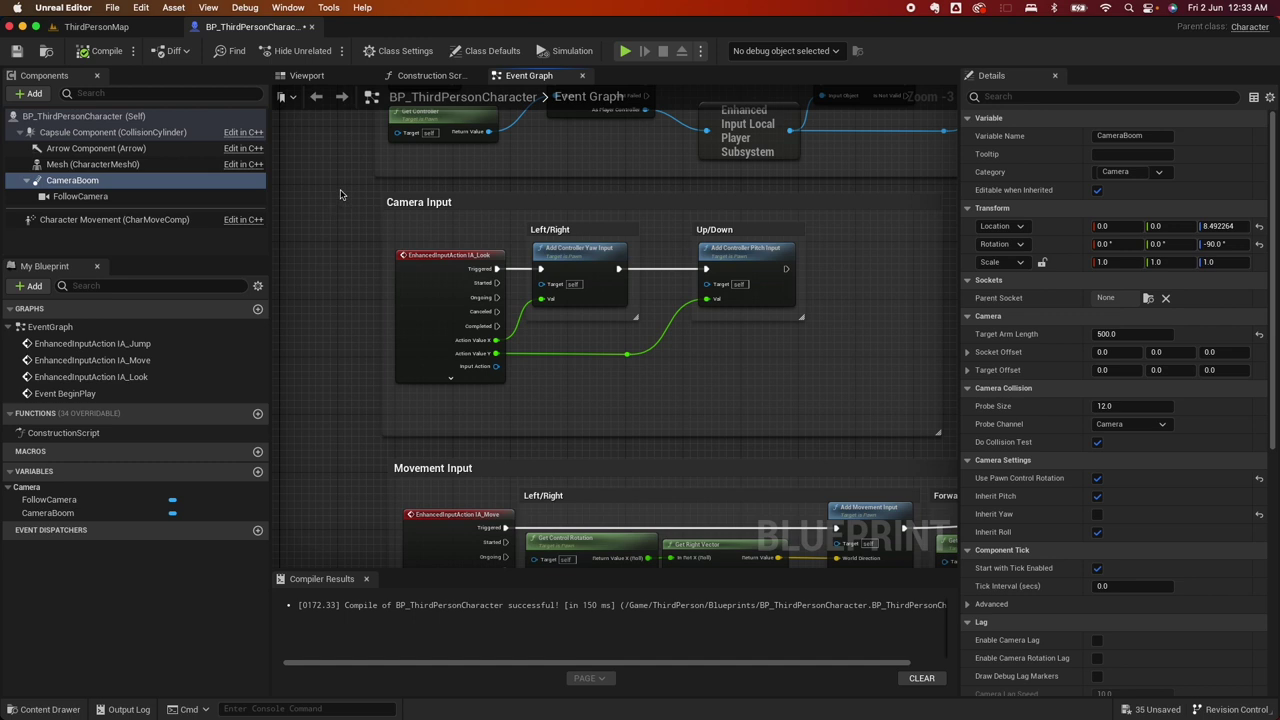
left_click_drag(340, 194, 802, 403)
key("Delete")
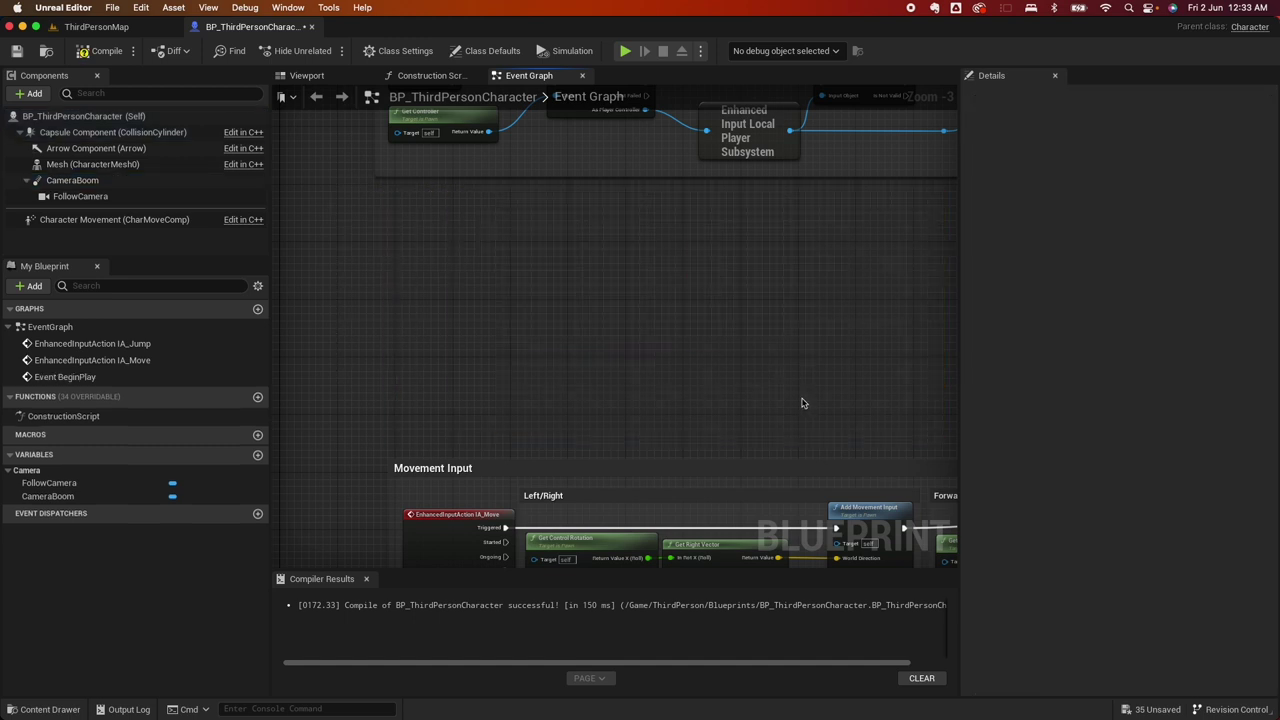
Disconnect the Get Forward Vector node in the Forward / Backward movement section and move it above the Left/Right section.
scroll(595, 367, "down", 5)
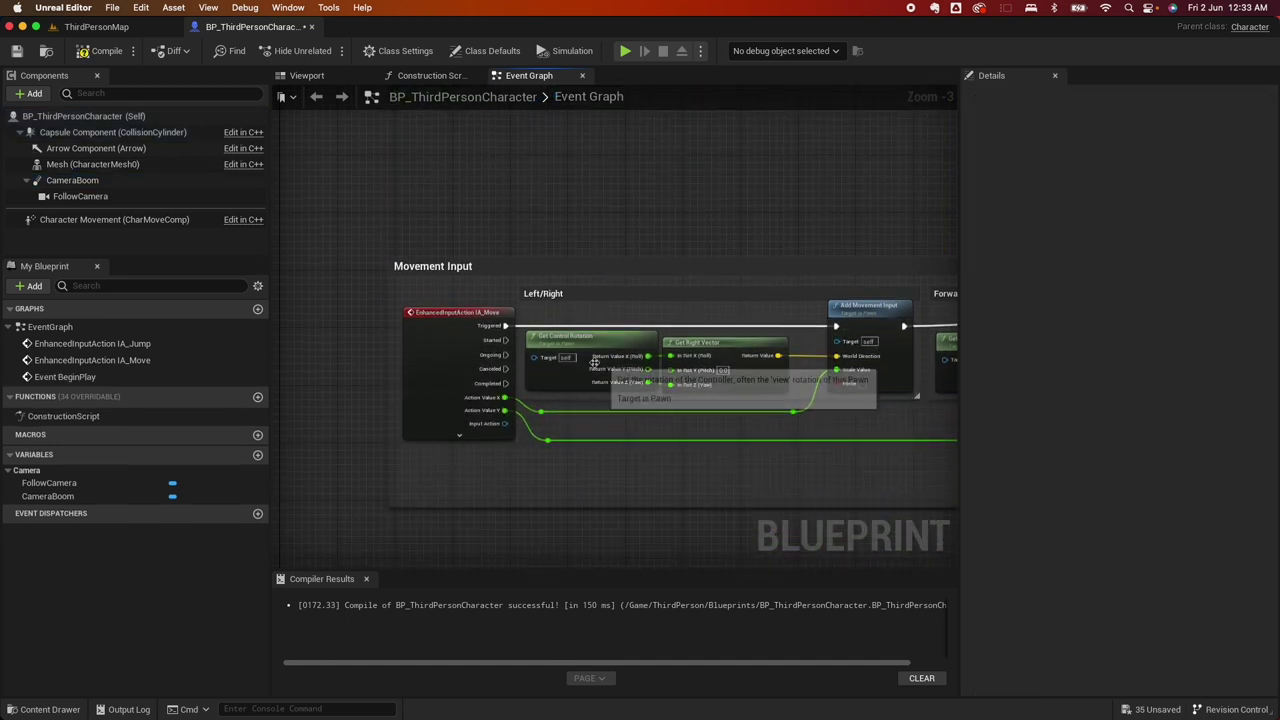
scroll(595, 367, "right", 2)
scroll(594, 368, "right", 3)
scroll(594, 368, "down", 1)
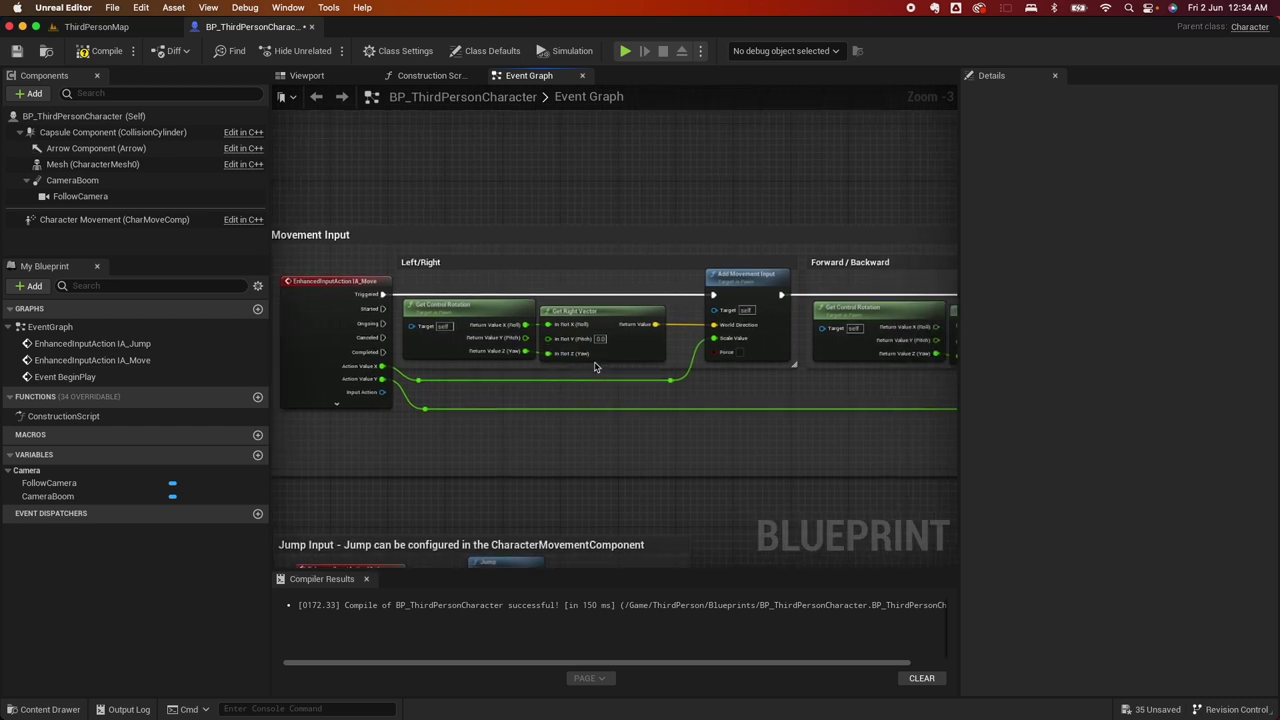
scroll(637, 257, "right", 3)
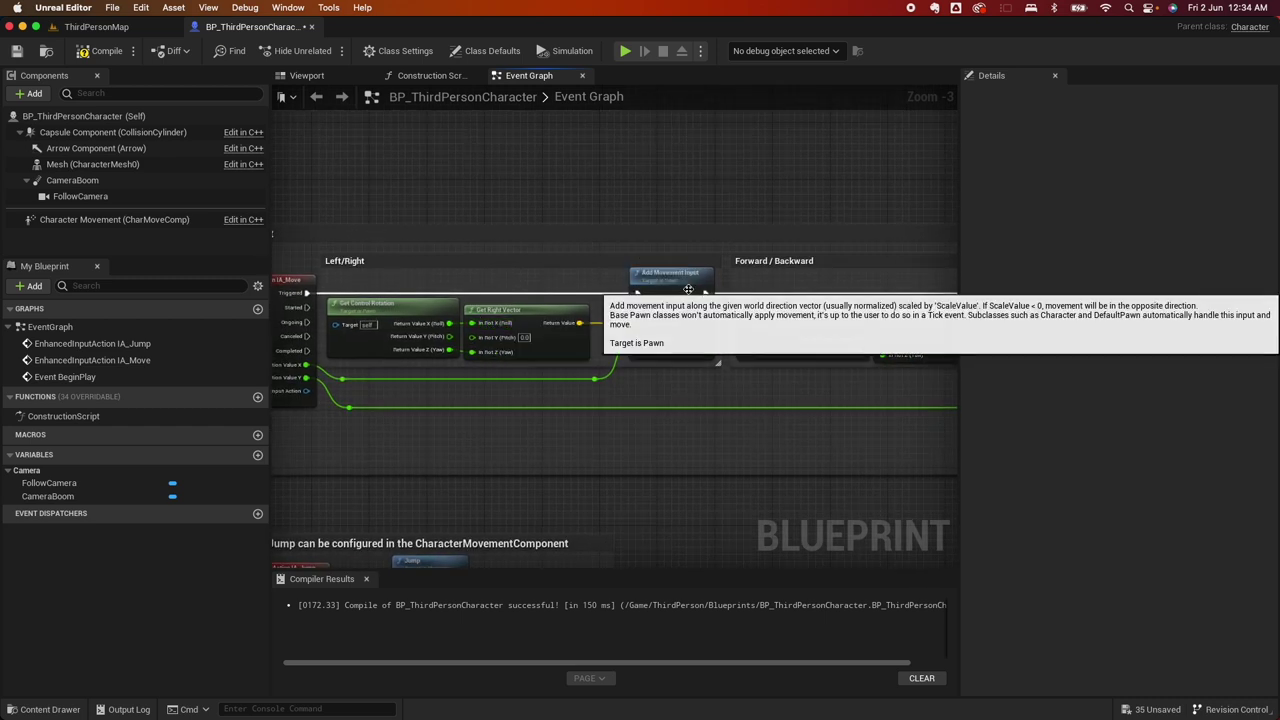
scroll(690, 294, "right", 1)
scroll(930, 316, "right", 1)
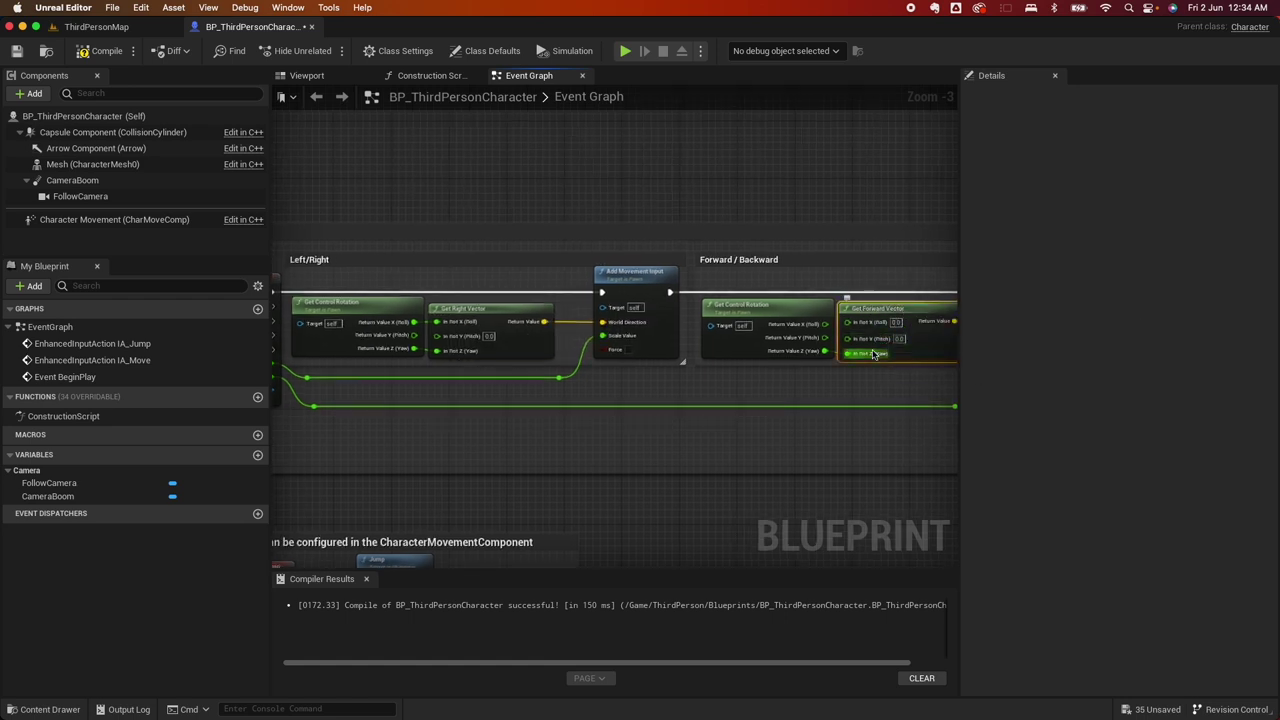
scroll(860, 345, "right", 1)
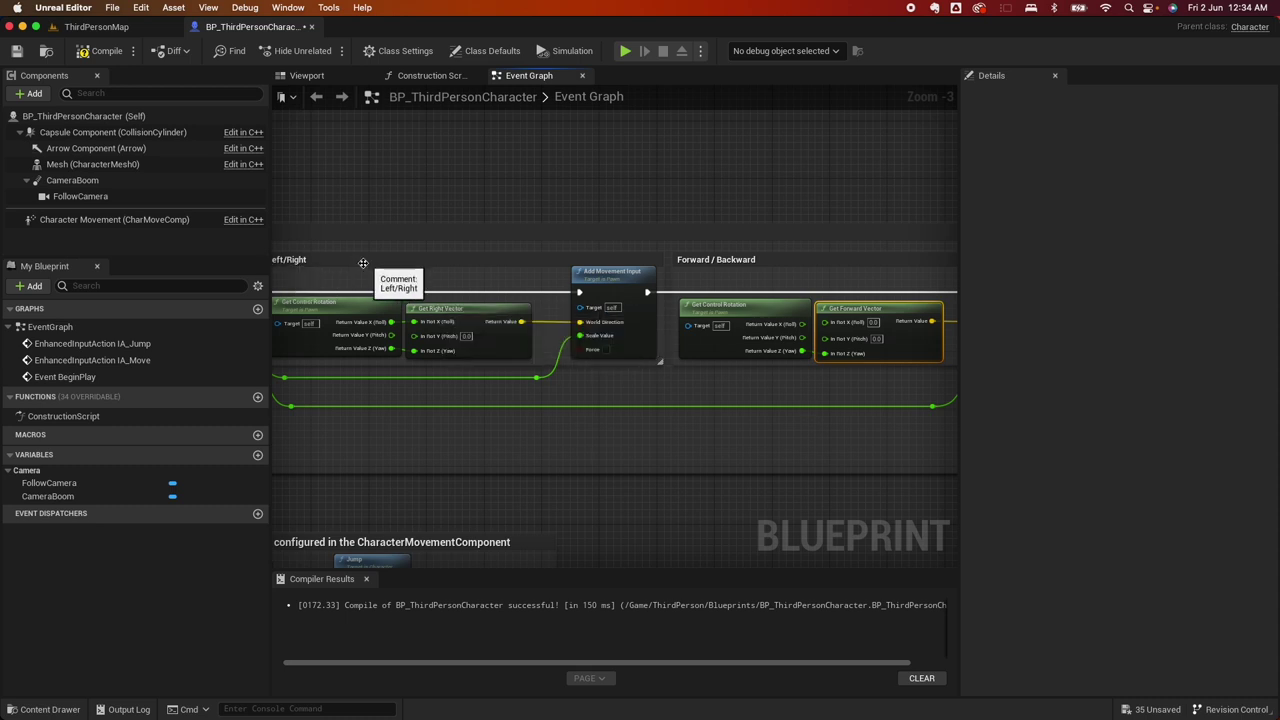
left_click(848, 355, "alt")
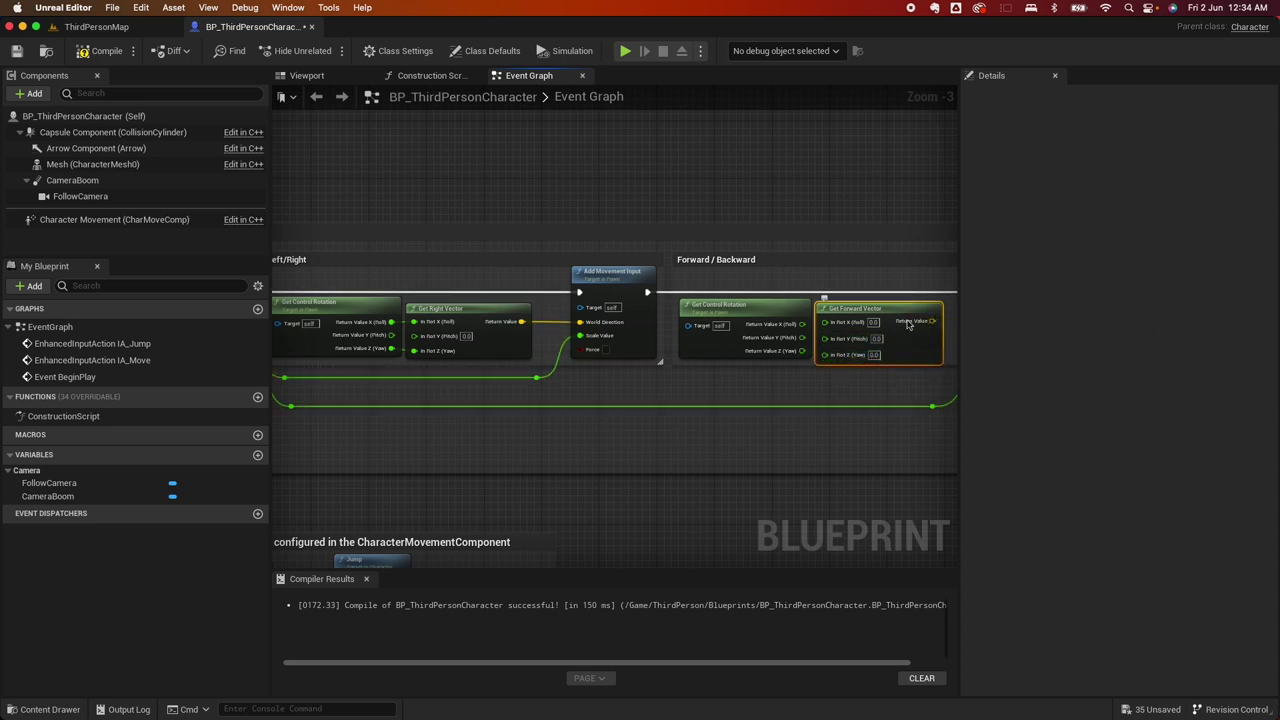
left_click_drag(884, 348, 531, 205)
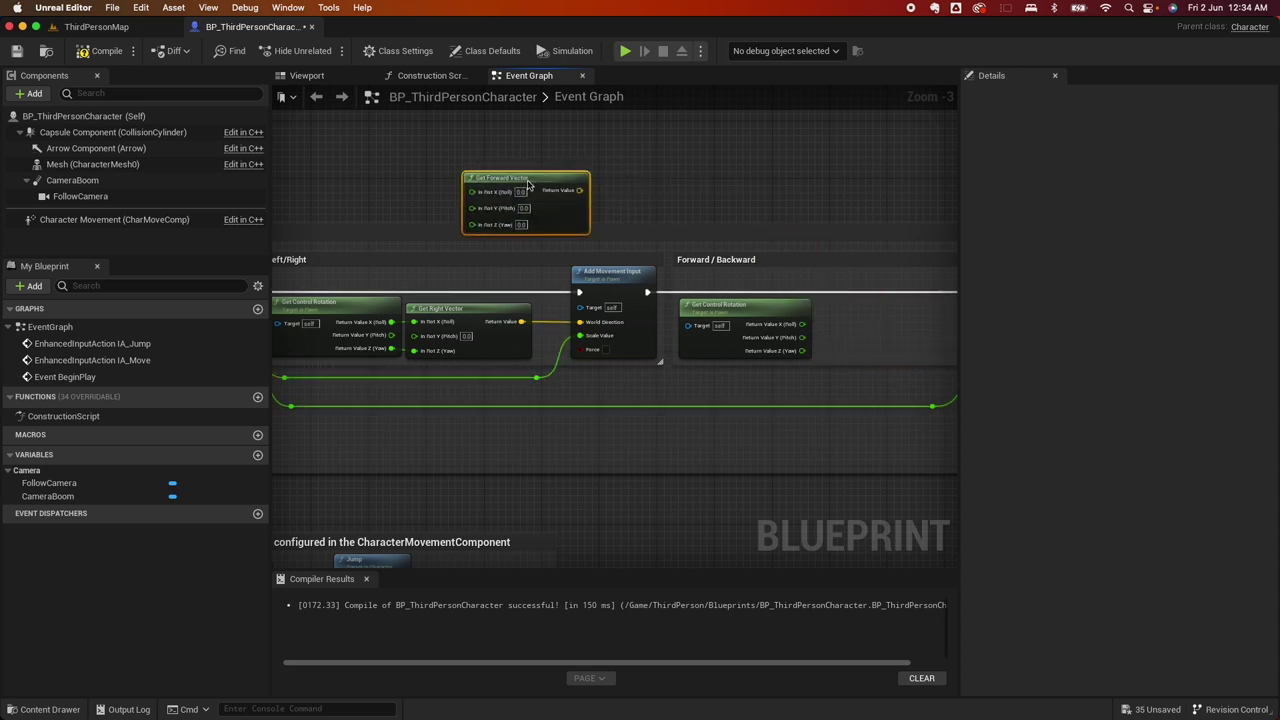
Disconnect the Get Right Vector node from its neighbours and move it out of the Left/Right movement section.
left_click(414, 322, "alt")
left_click(424, 356, "alt")
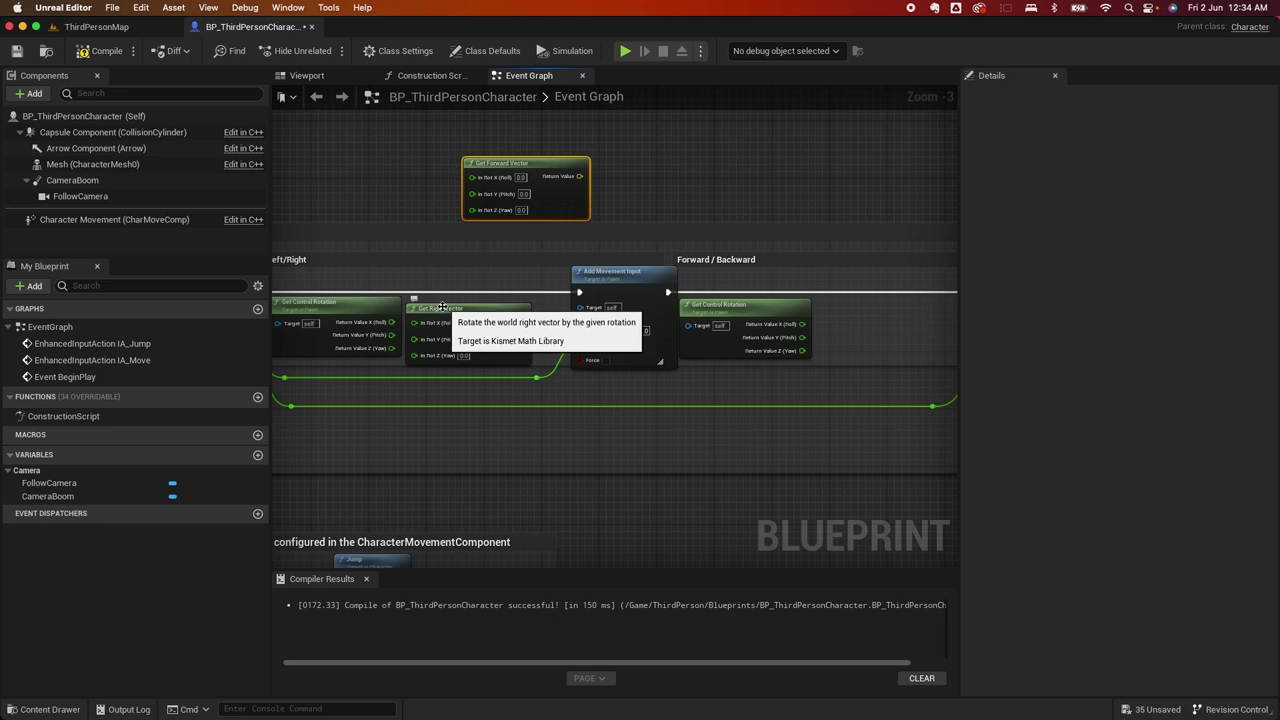
left_click_drag(460, 313, 683, 163)
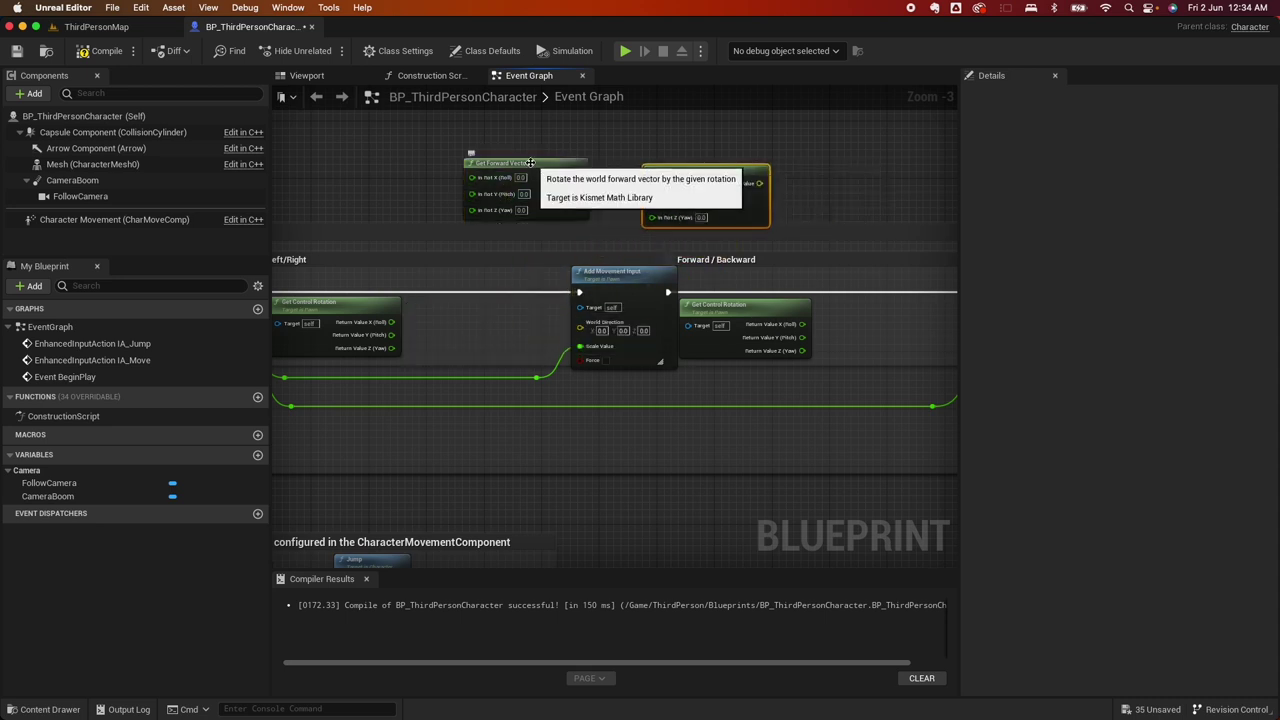
Put Get Forward Vector into the Left/Right section, wiring Get Control Rotation's Z (Yaw) into it and its Return Value to World Direction.
left_click_drag(533, 165, 482, 307)
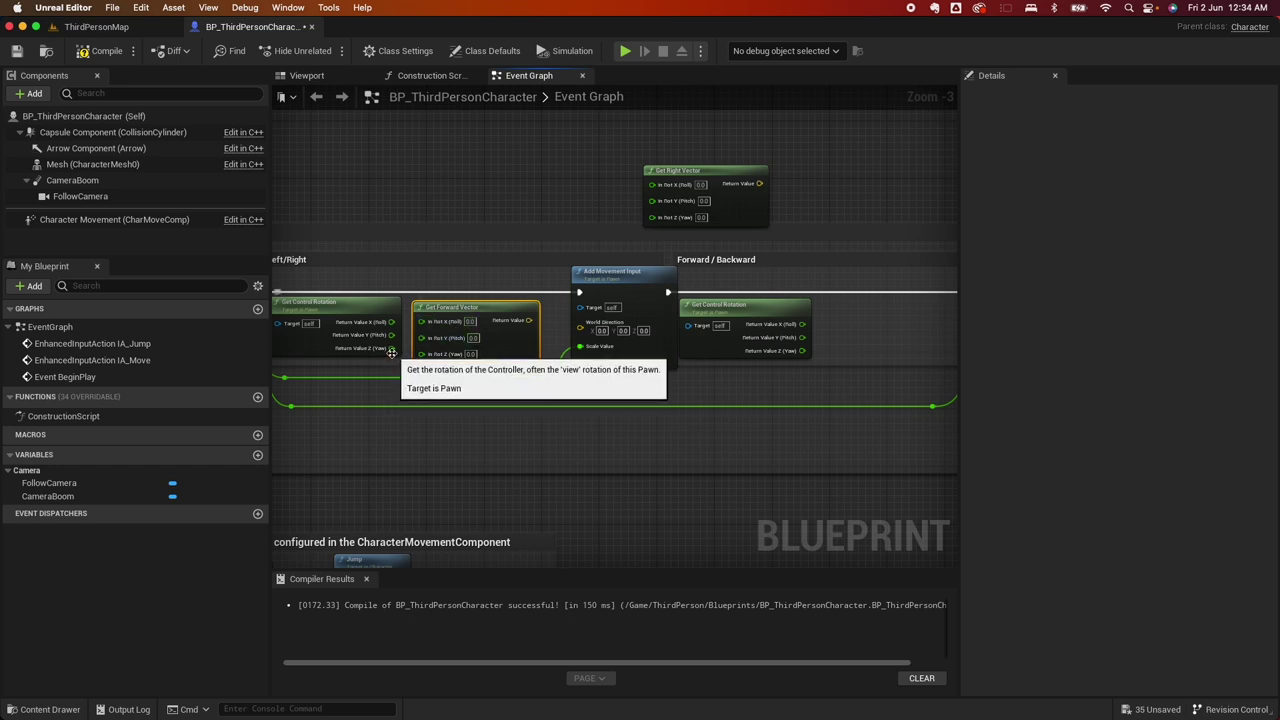
left_click_drag(395, 349, 426, 358)
left_click_drag(529, 320, 586, 331)
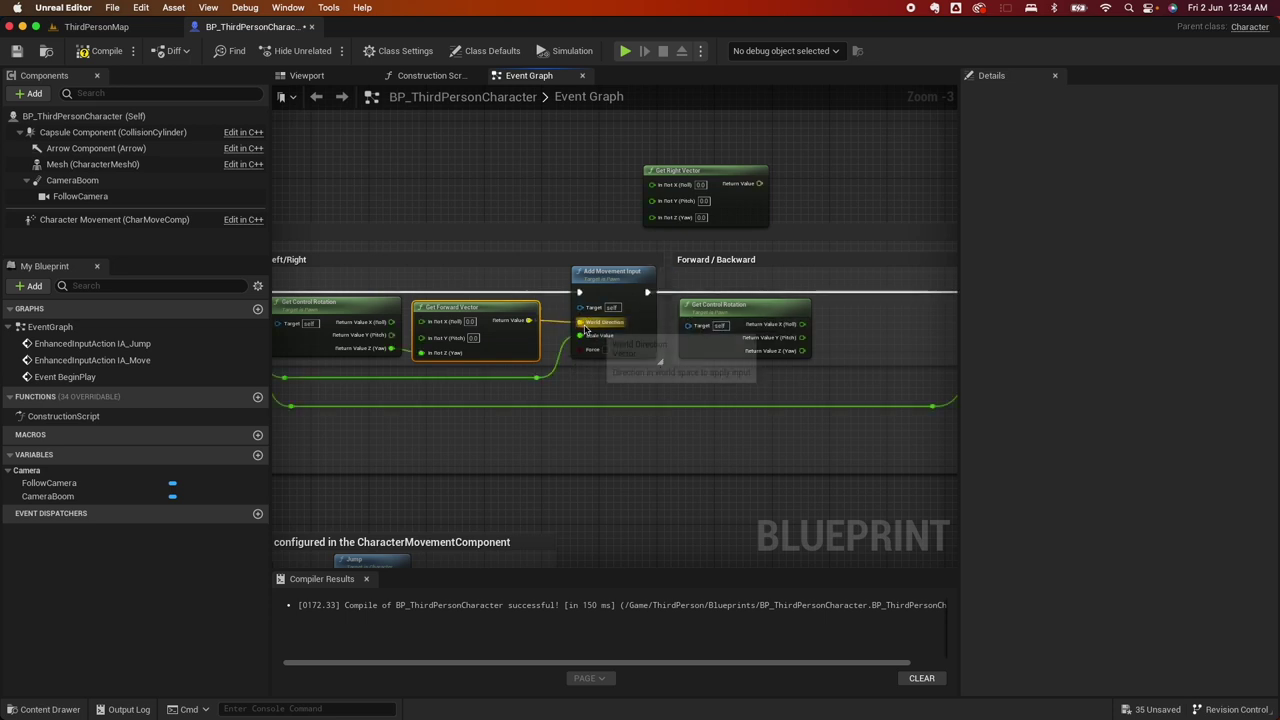
Delete the unused Get Right Vector node and the whole Forward / Backward section, including its Add Movement Input node.
left_click(736, 172)
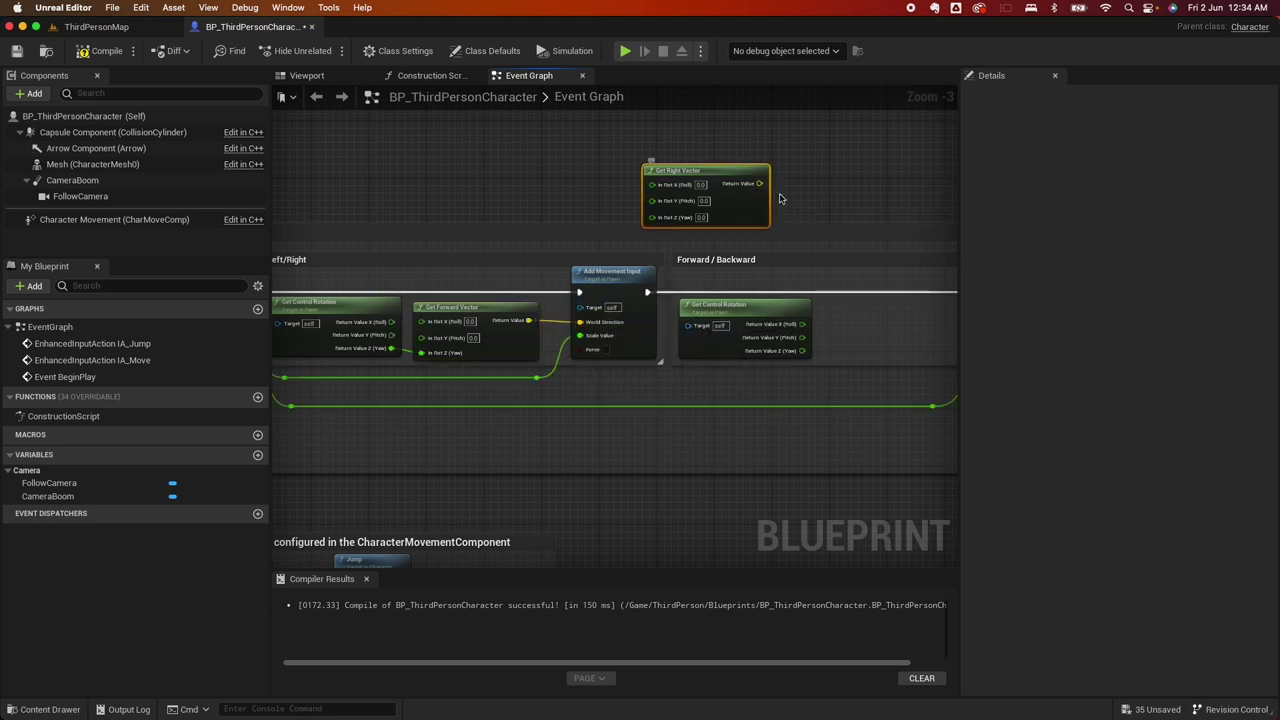
key("Delete")
left_click_drag(671, 248, 749, 405)
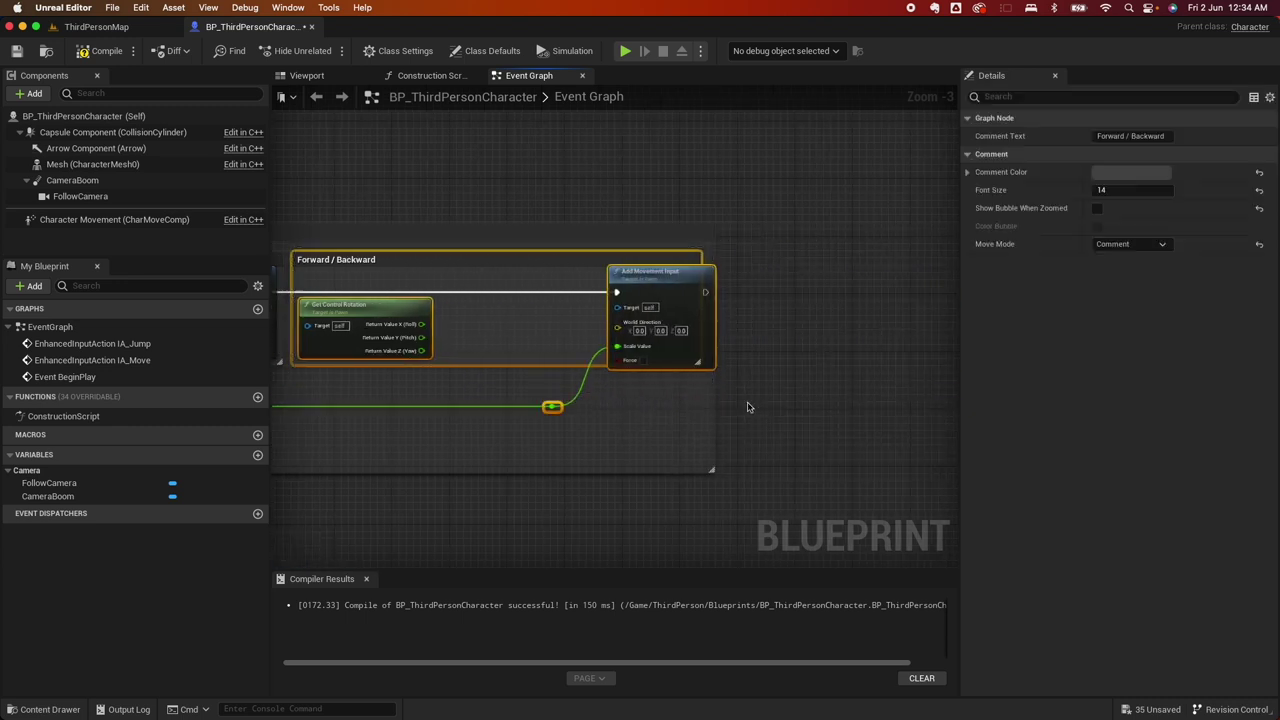
key("Delete")
Compile and save the character blueprint.
scroll(660, 415, "left", 5)
scroll(660, 415, "left", 4)
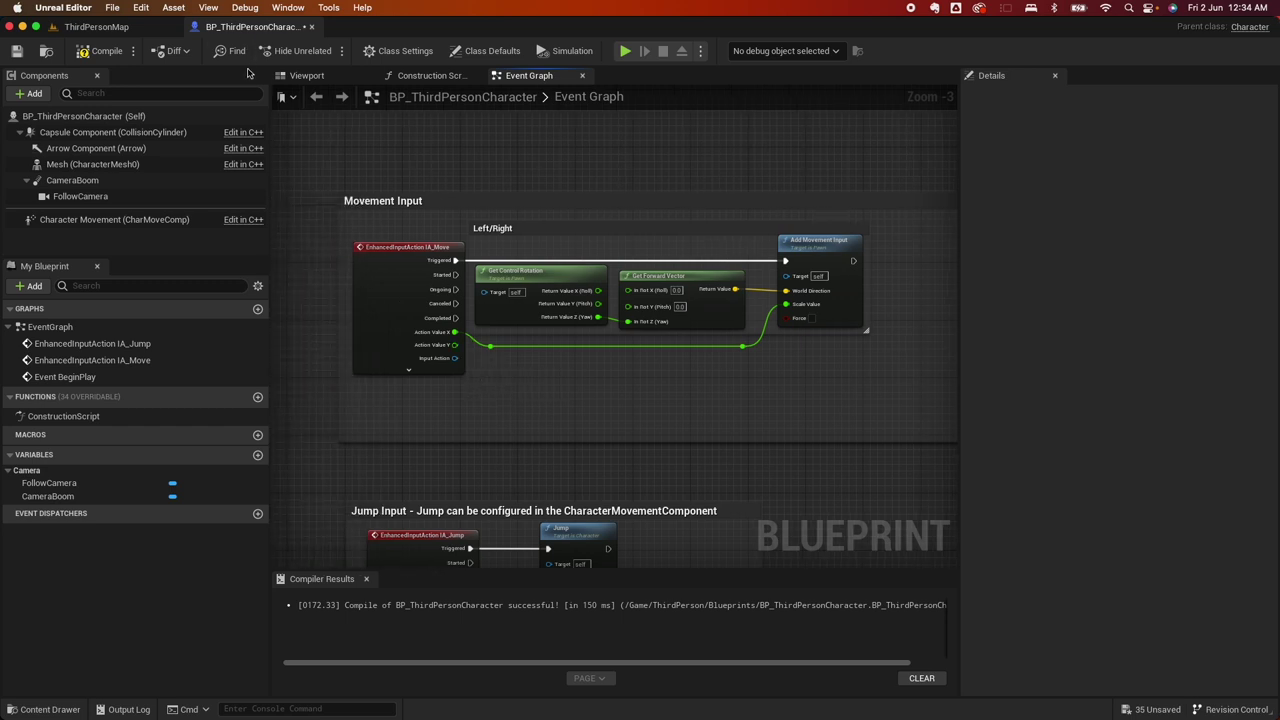
left_click(103, 54)
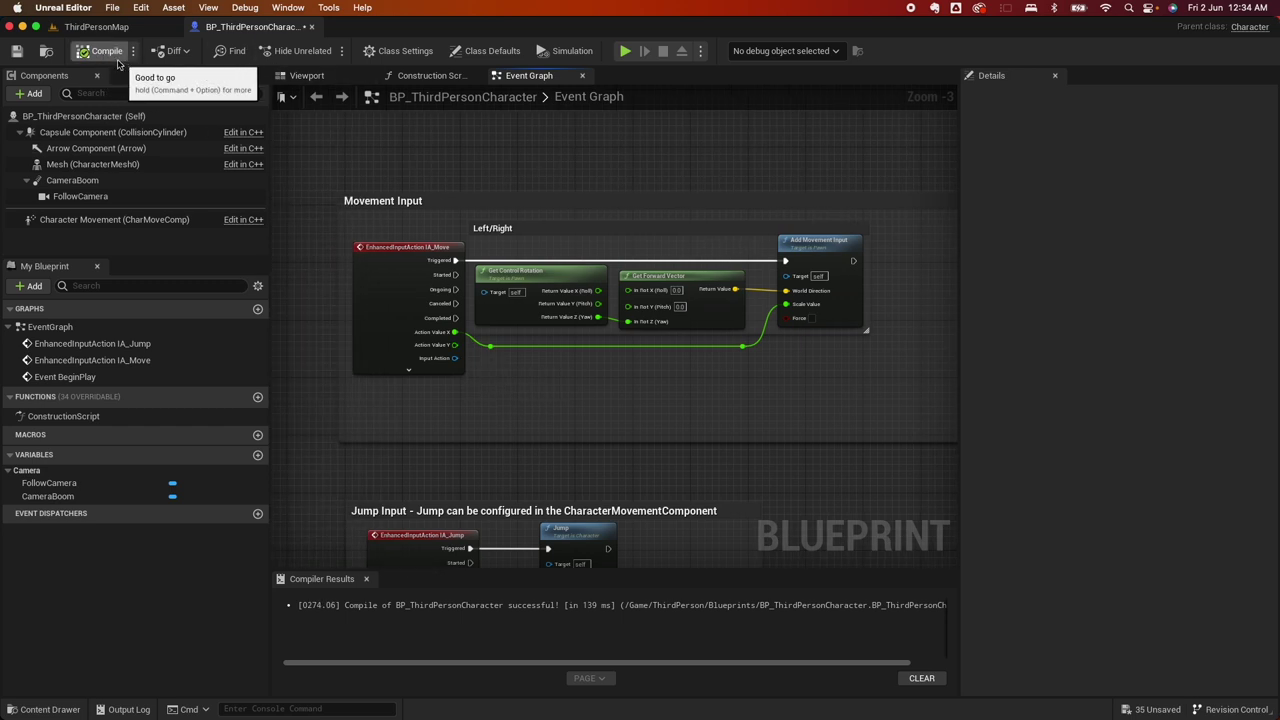
left_click(18, 54)
Play-test the ThirdPersonMap level by moving the character left and right, and stop the play session.
left_click(96, 27)
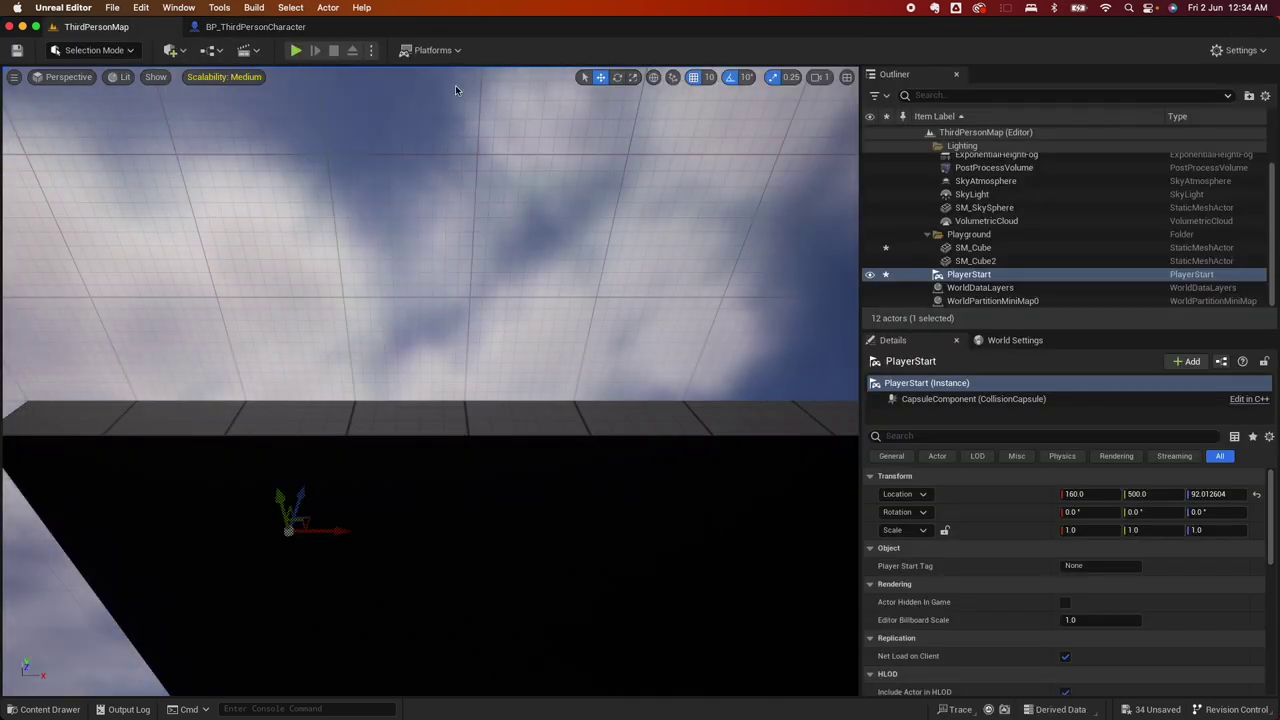
left_click(296, 51)
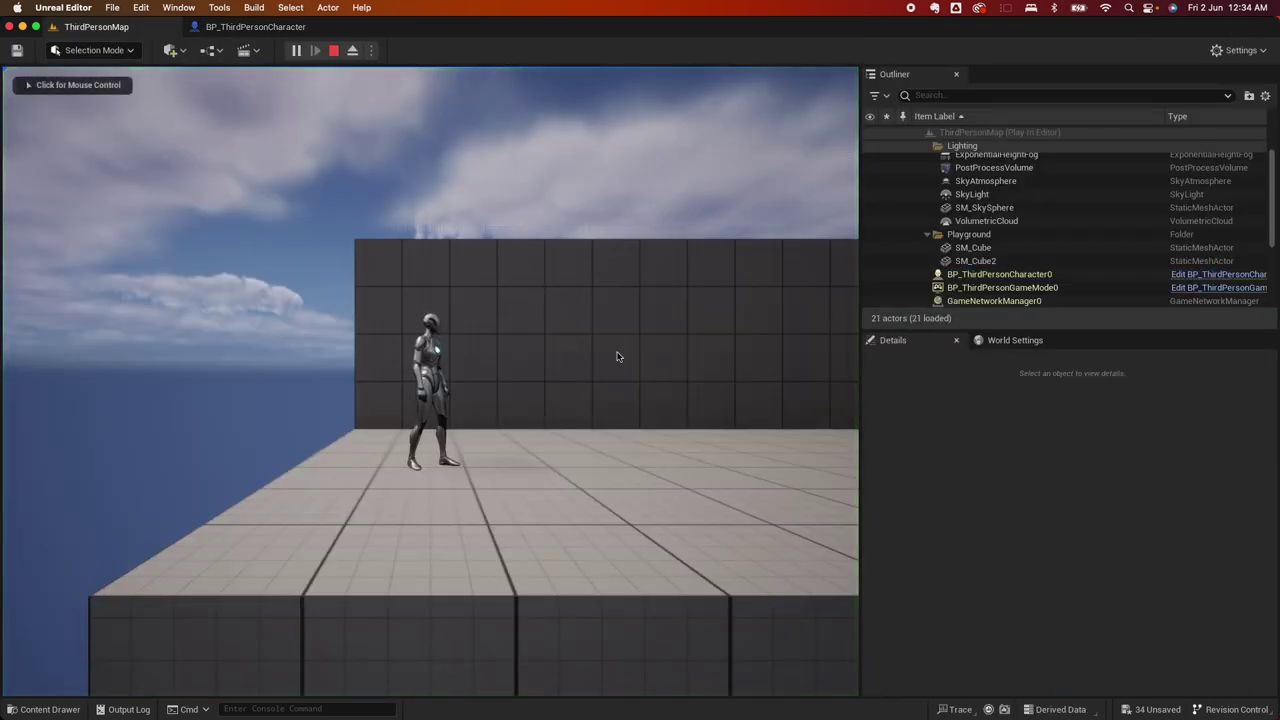
key("a")
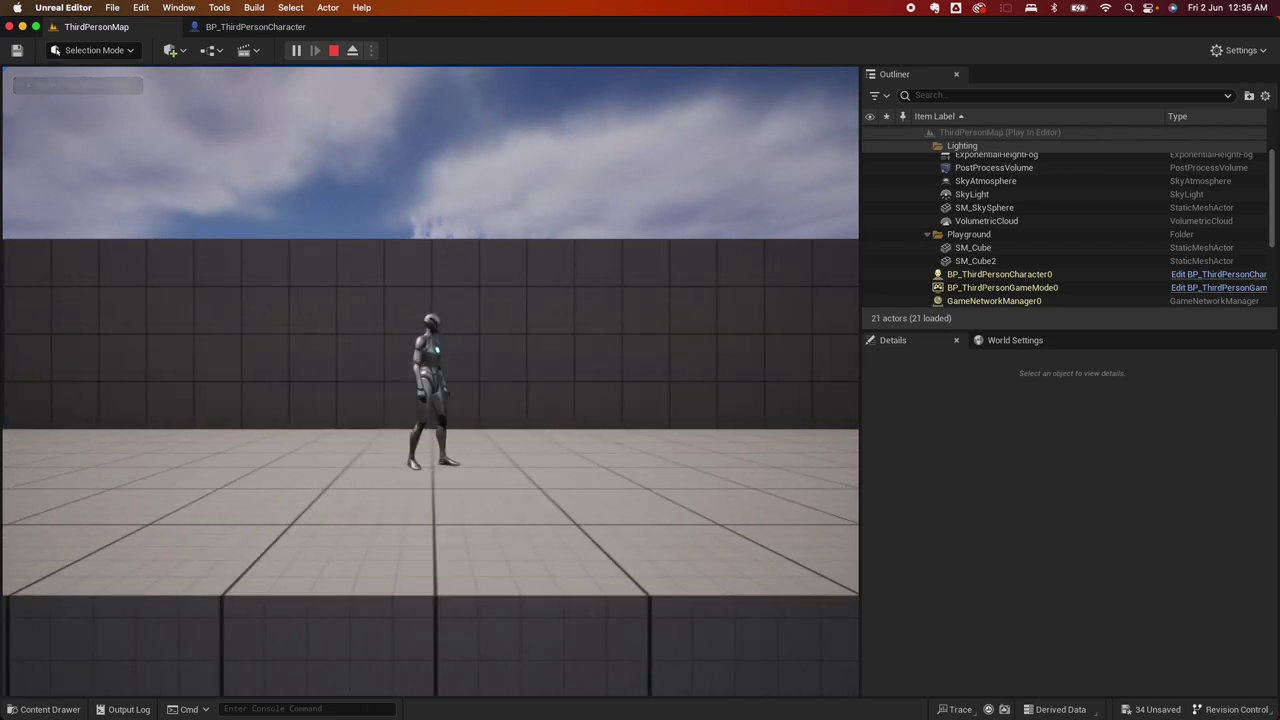
key("d")
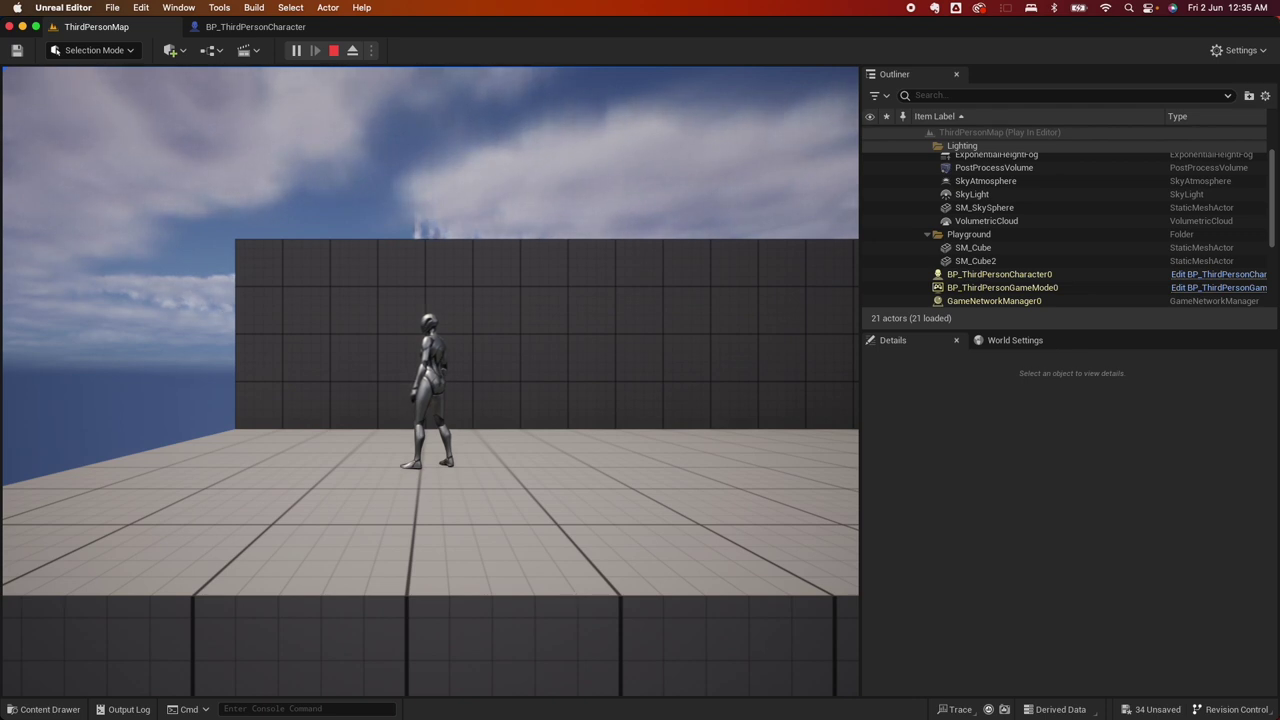
key("a")
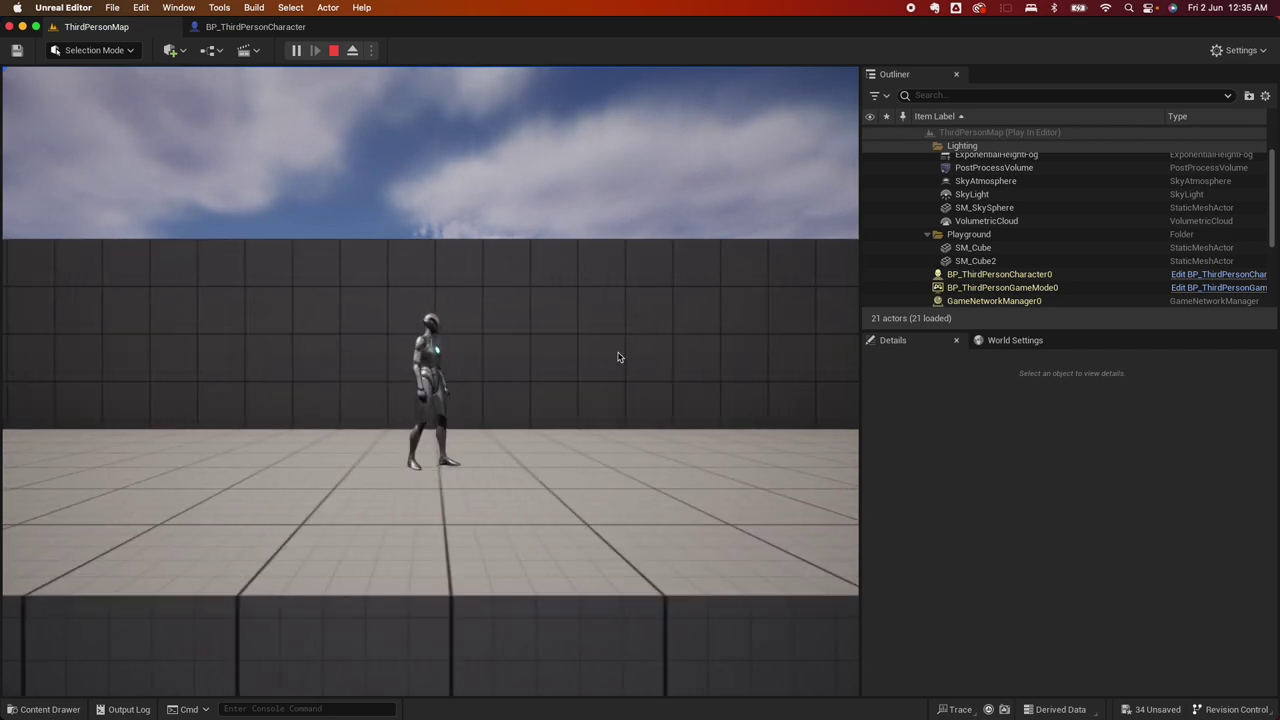
key("Escape")
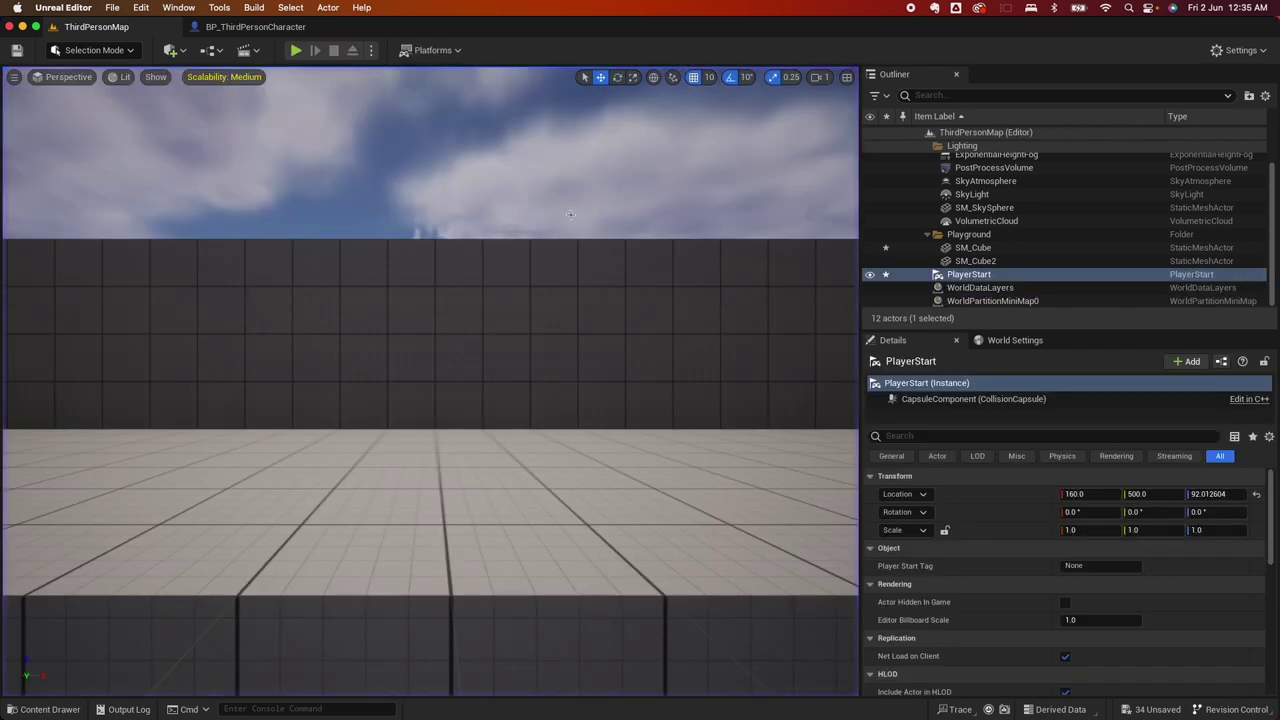
In the character blueprint's Character Movement component, edit the Jump Z Velocity and set the Gravity Scale to 2.5.
left_click(260, 27)
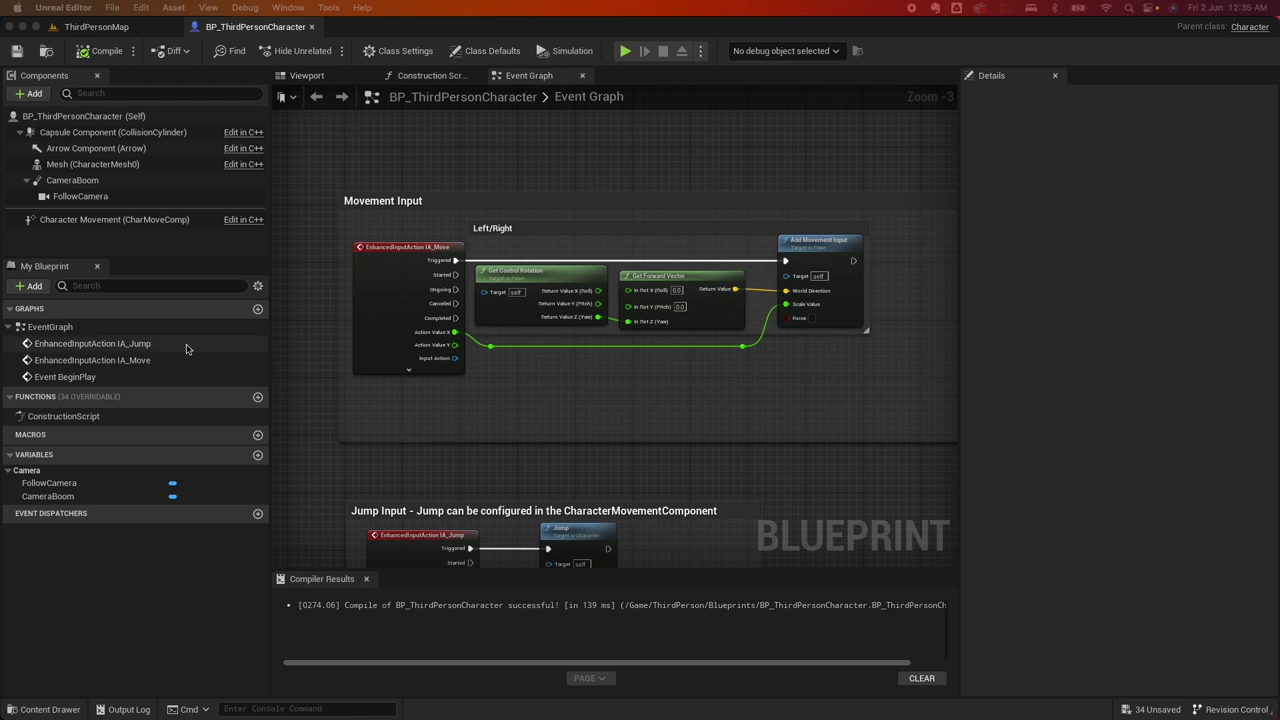
left_click(76, 221)
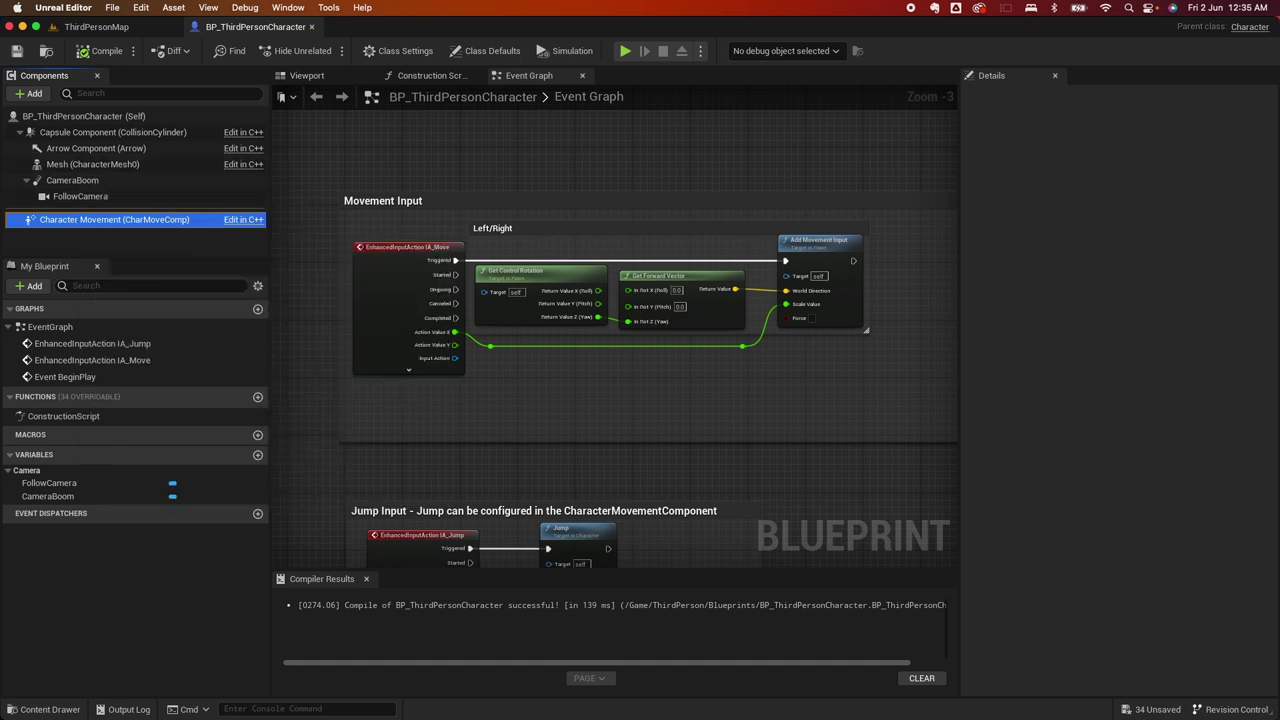
left_click(86, 219)
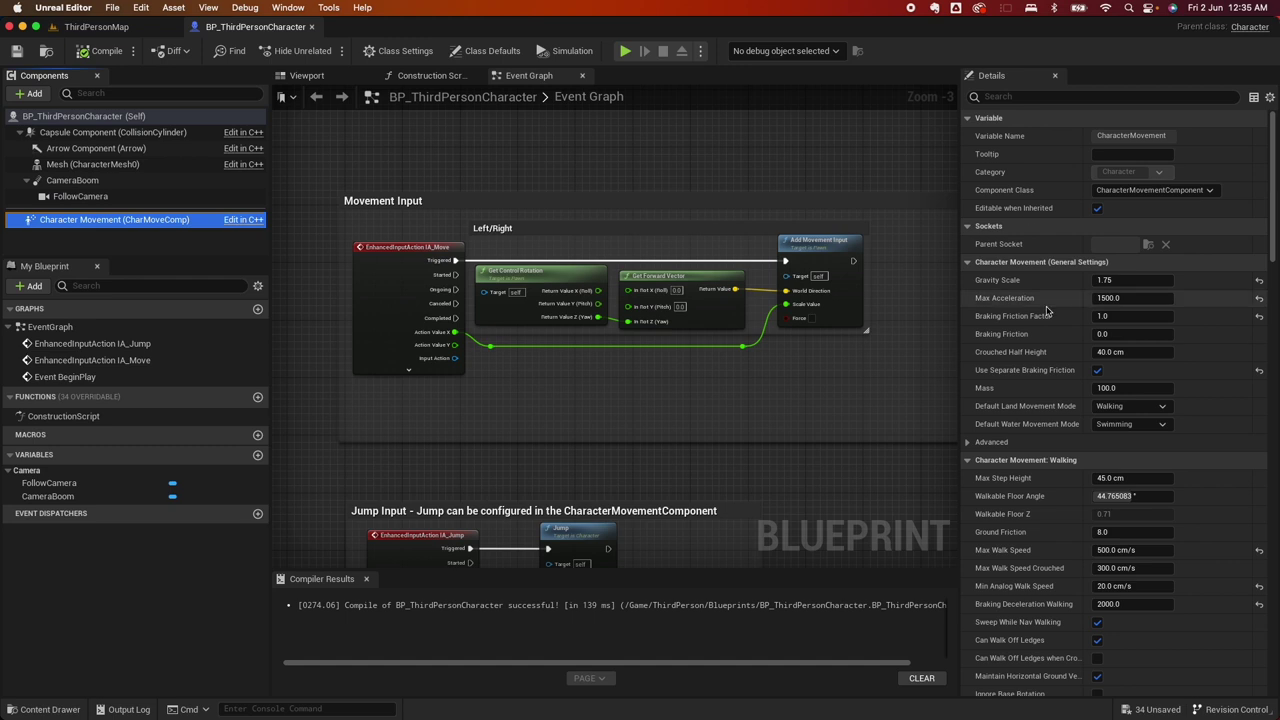
left_click(1010, 97)
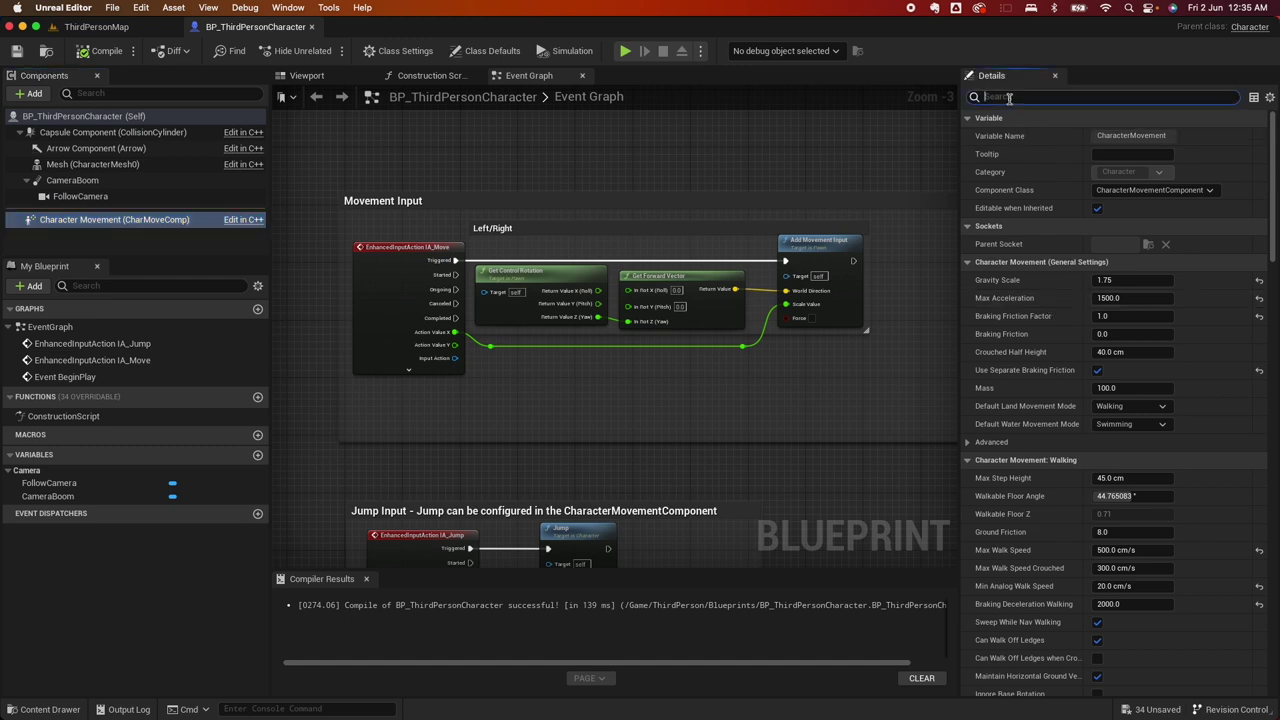
type("jump")
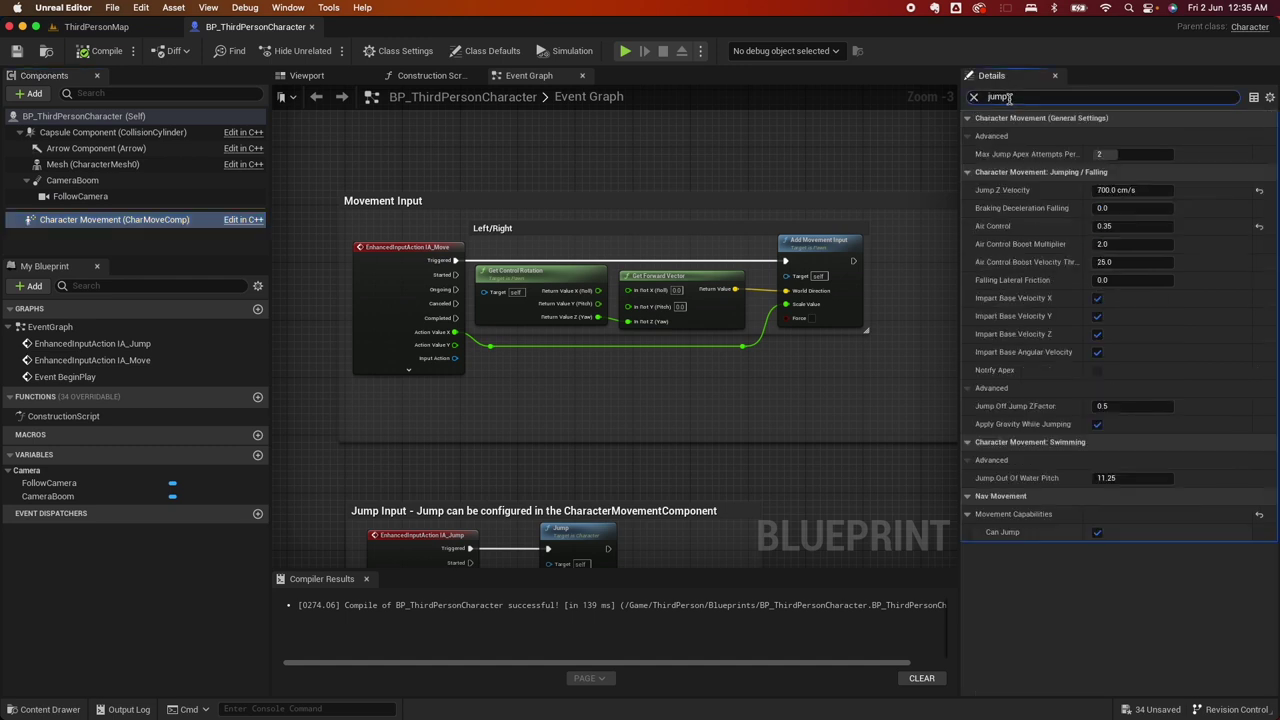
left_click(1108, 189)
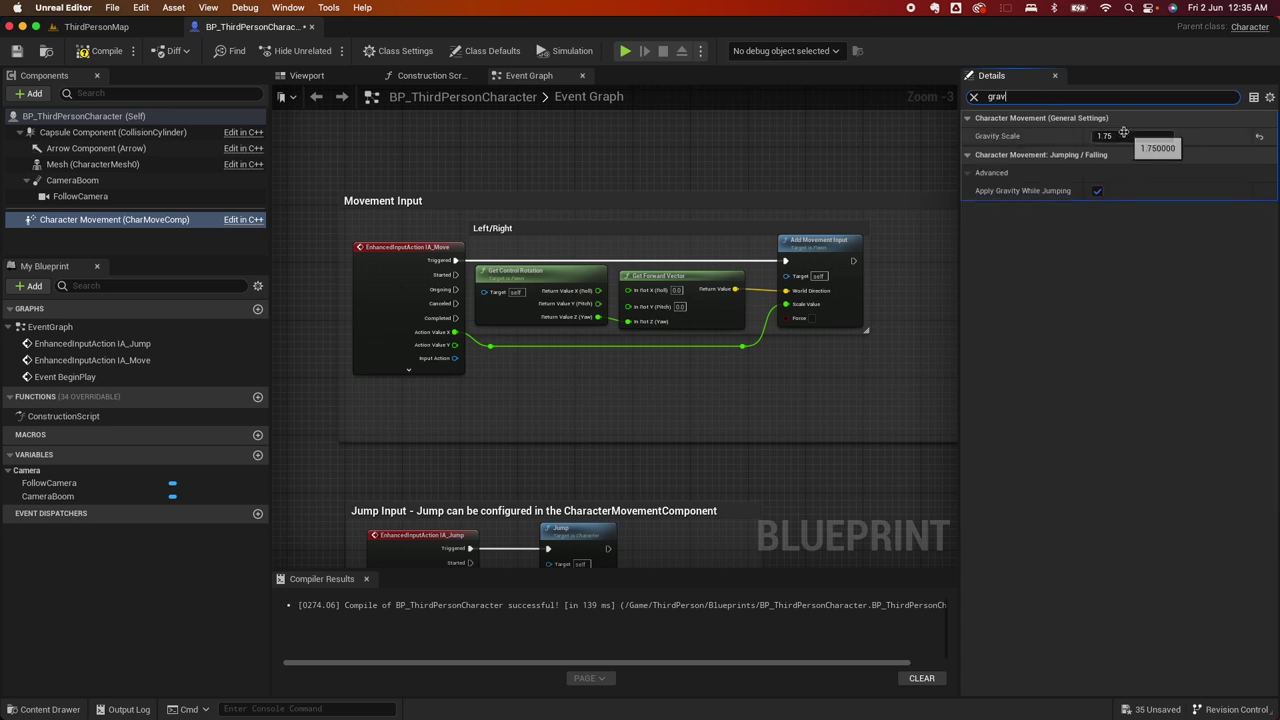
left_click(1121, 136)
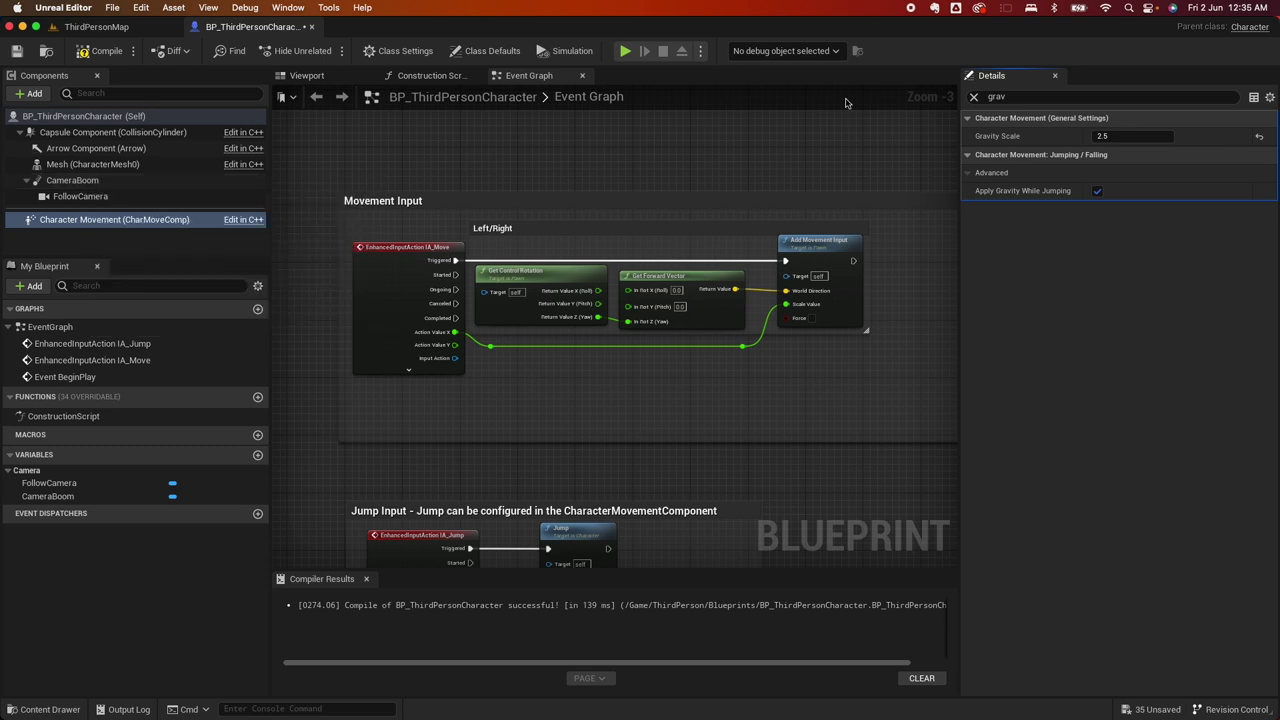
Turn on Enable Camera Lag for the CameraBoom component, and compile and save the character blueprint.
left_click(150, 181)
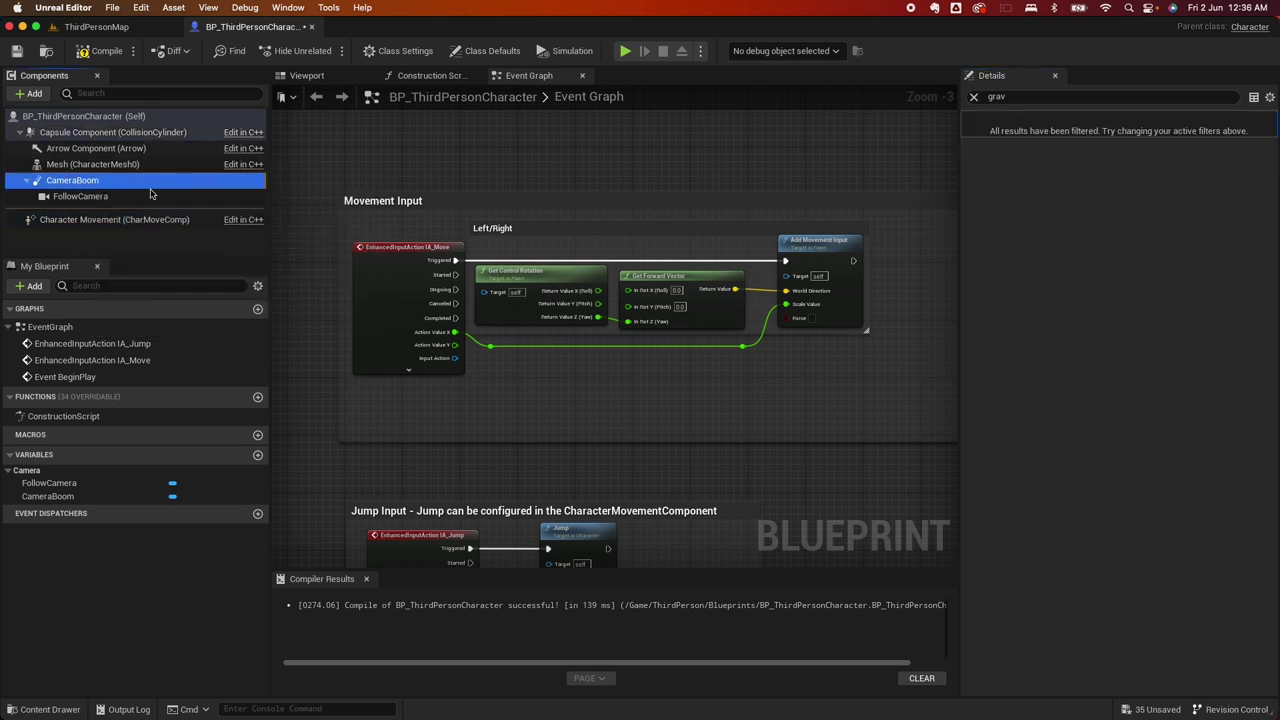
left_click(1024, 96)
type("la")
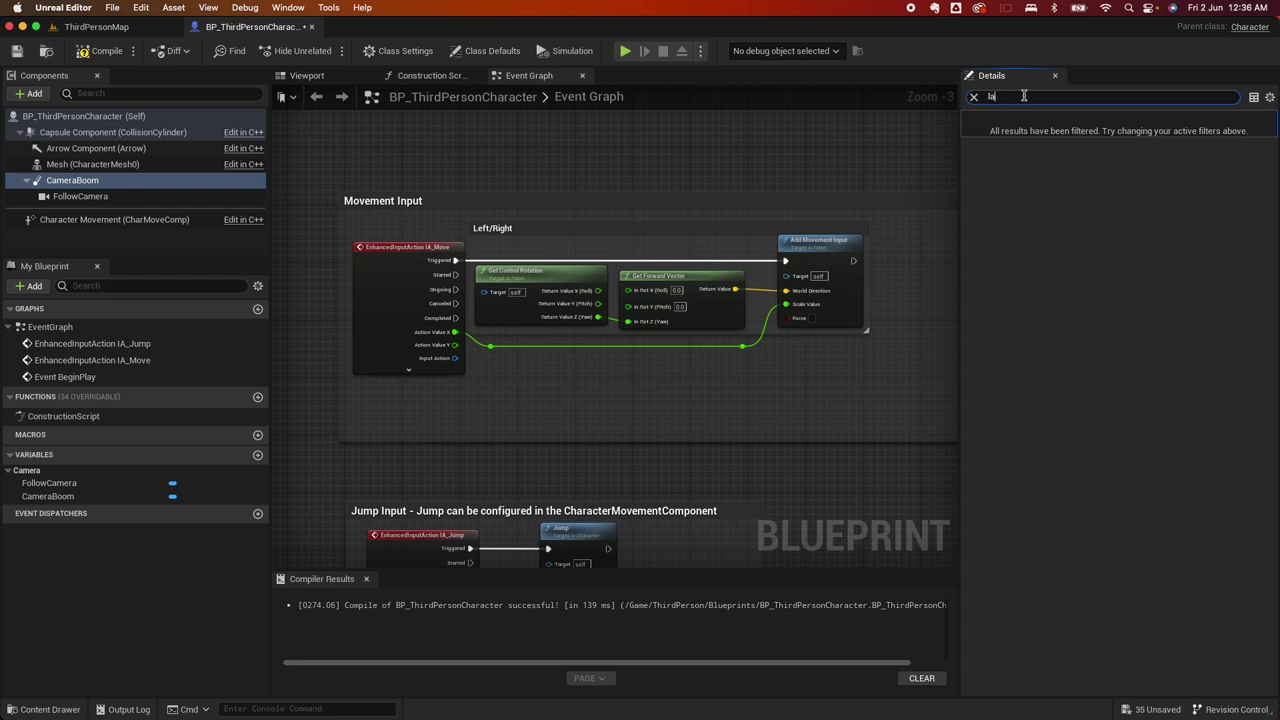
type("g")
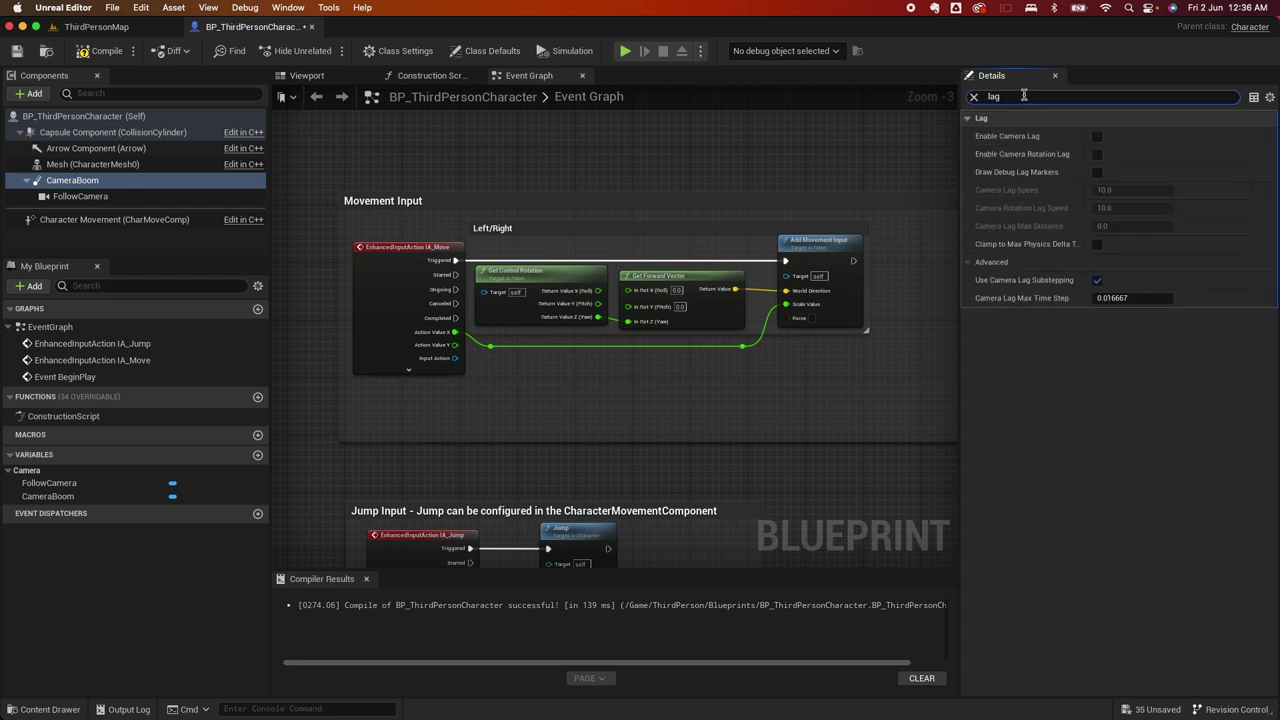
left_click(1098, 138)
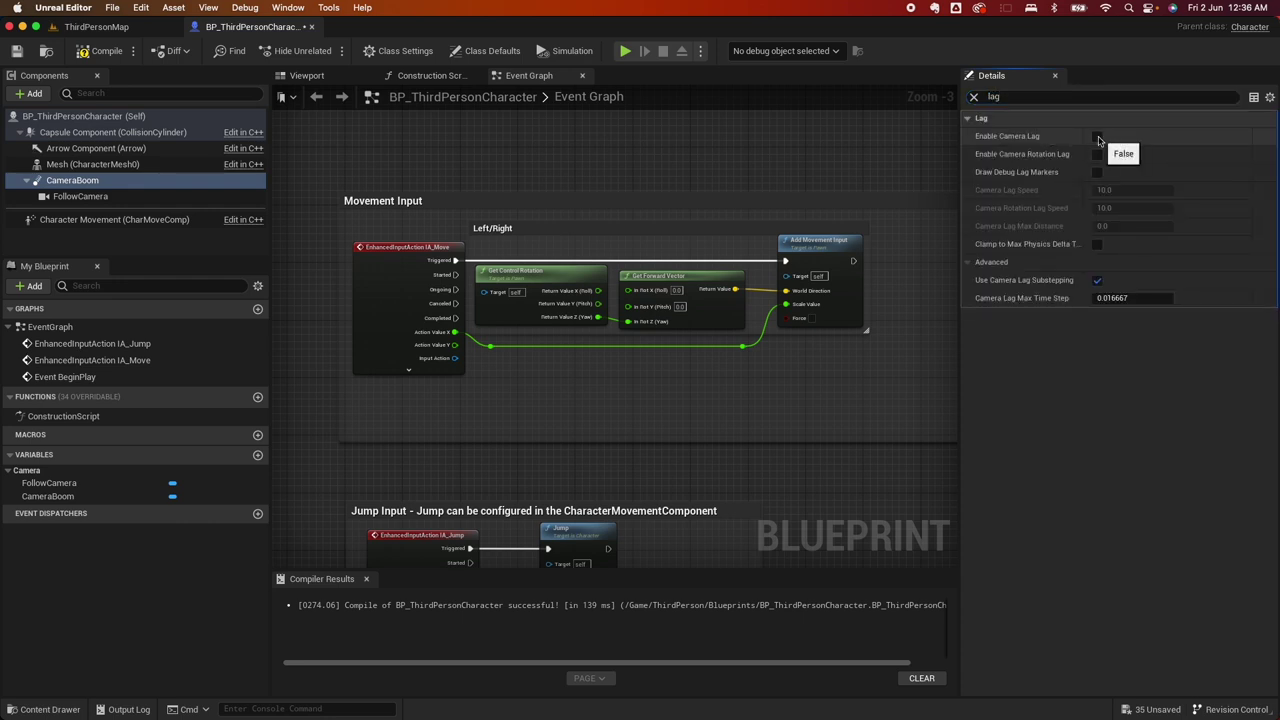
left_click(104, 51)
left_click(16, 51)
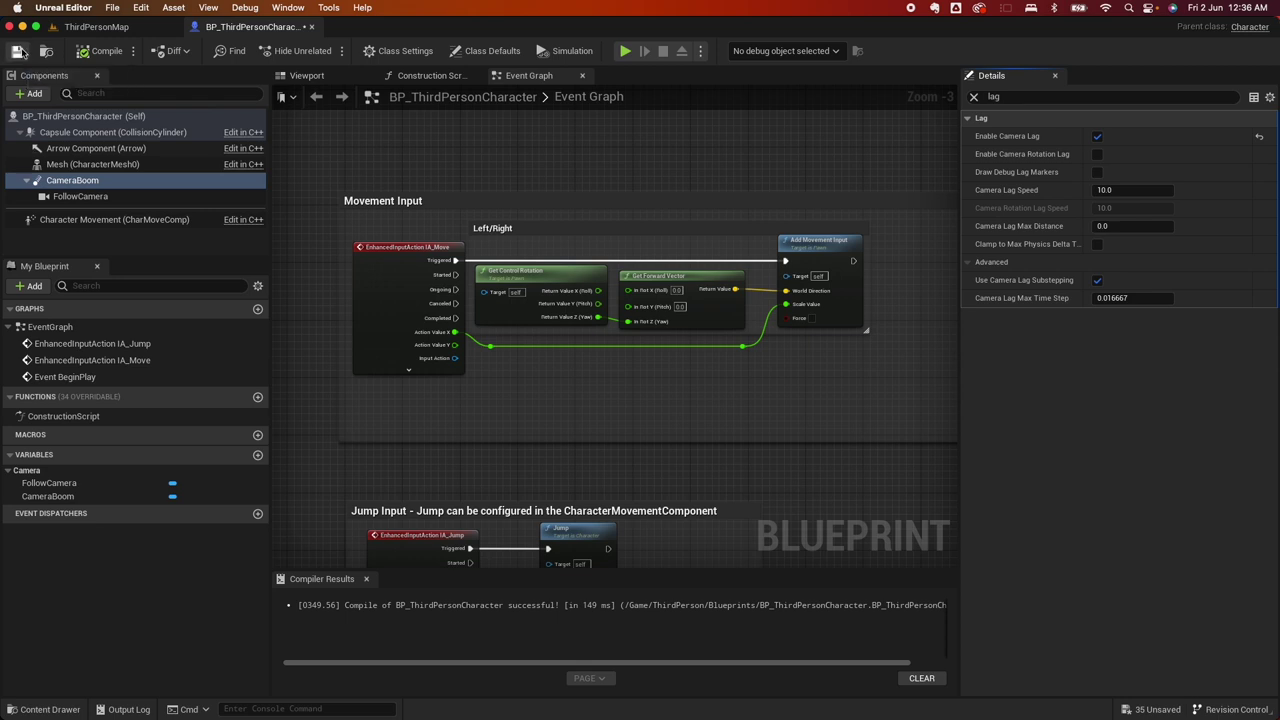
Play-test the ThirdPersonMap level by running left and right and jumping, and stop the play session.
left_click(117, 27)
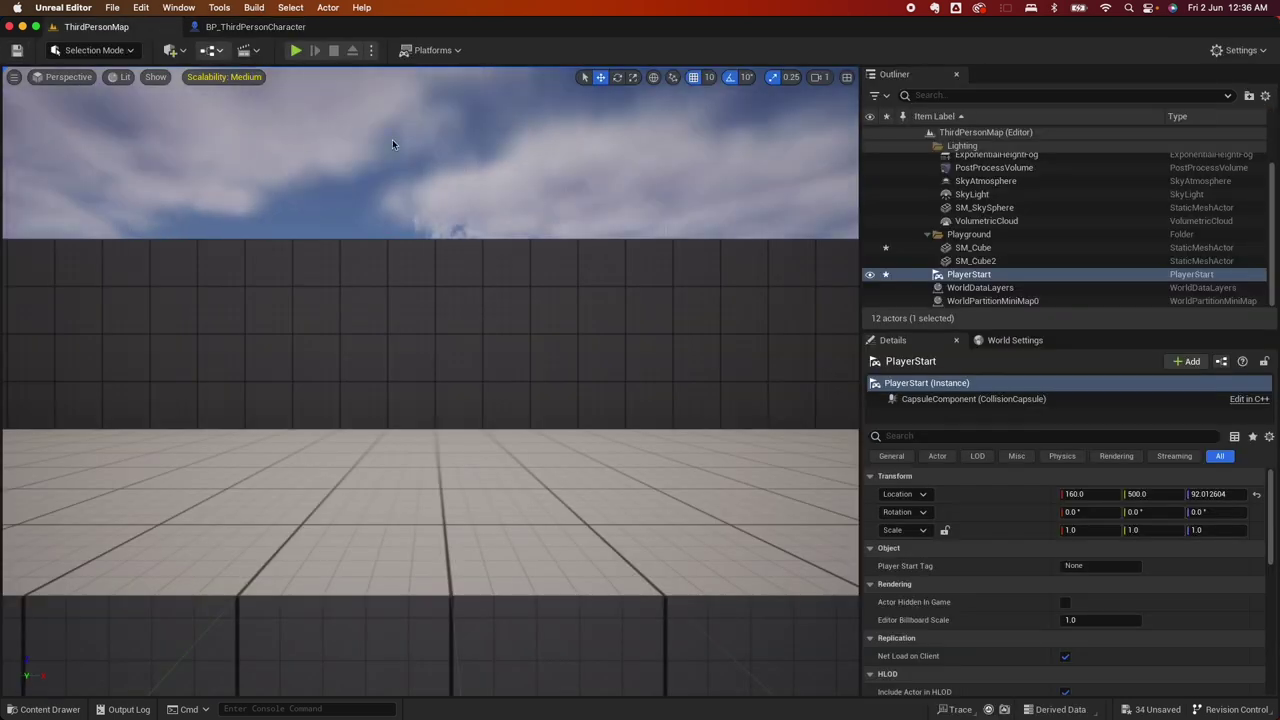
left_click(297, 53)
key("a")
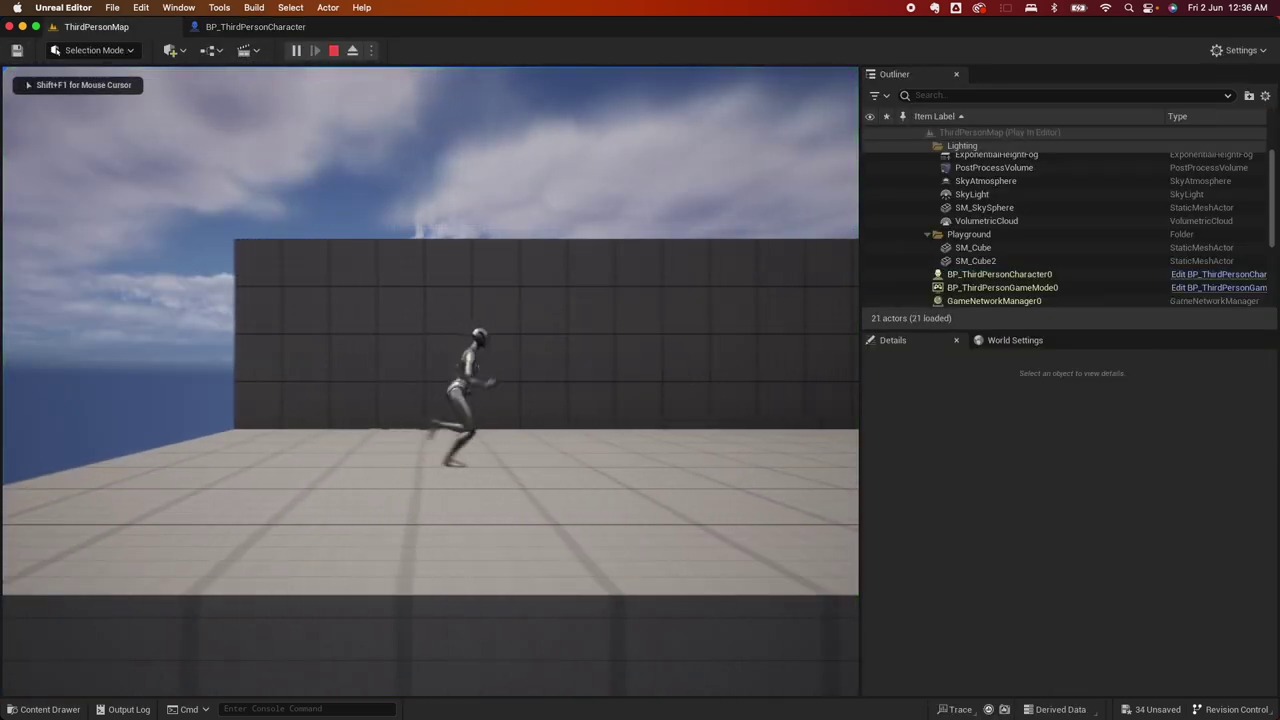
key("a")
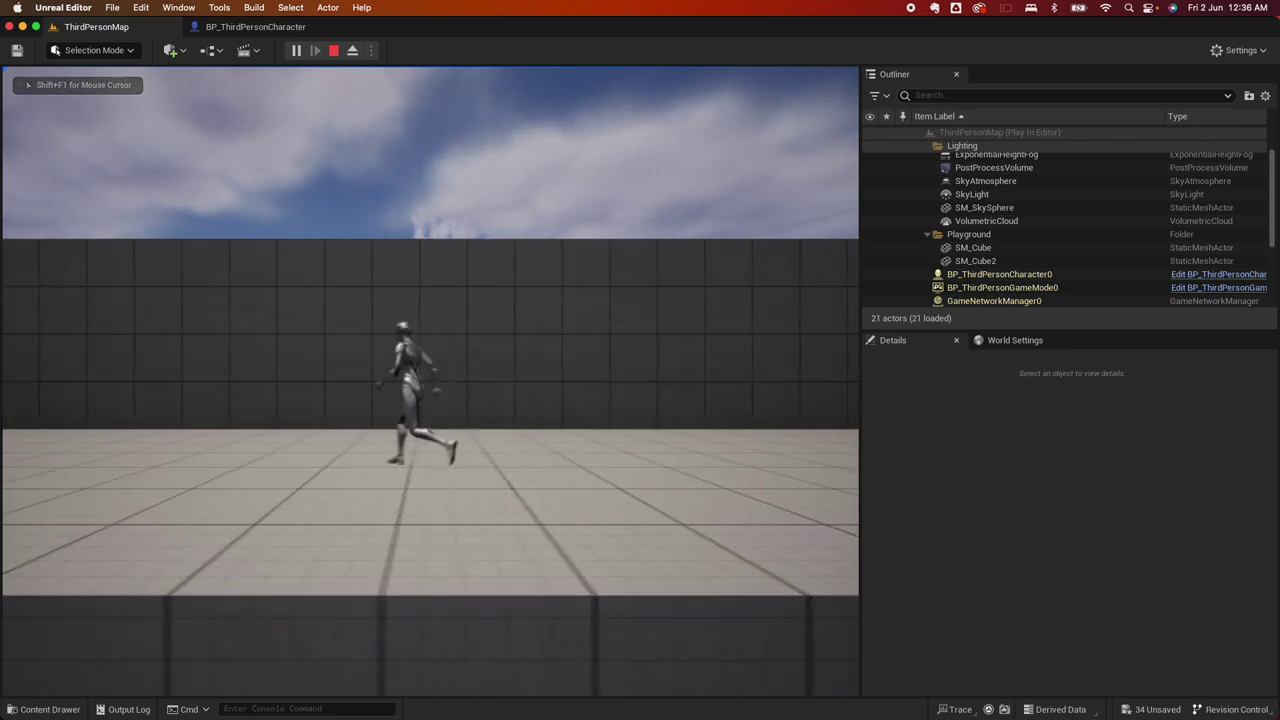
key("d")
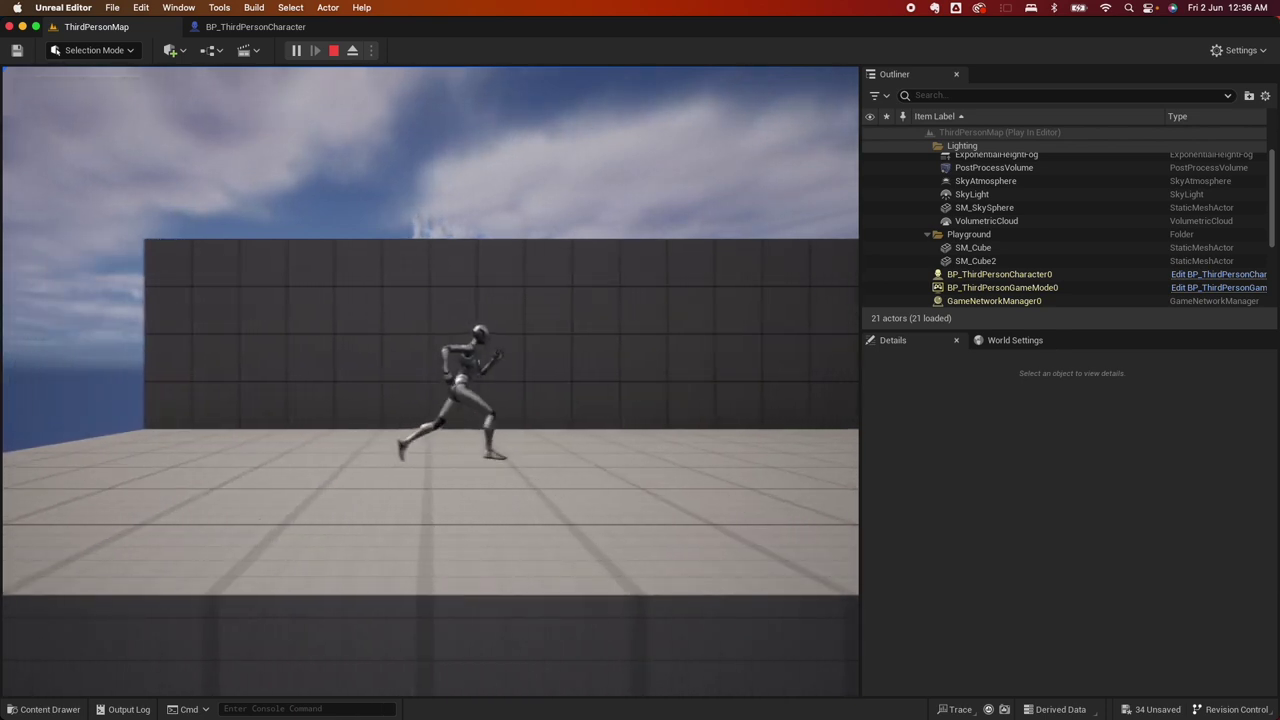
key("space")
key("a")
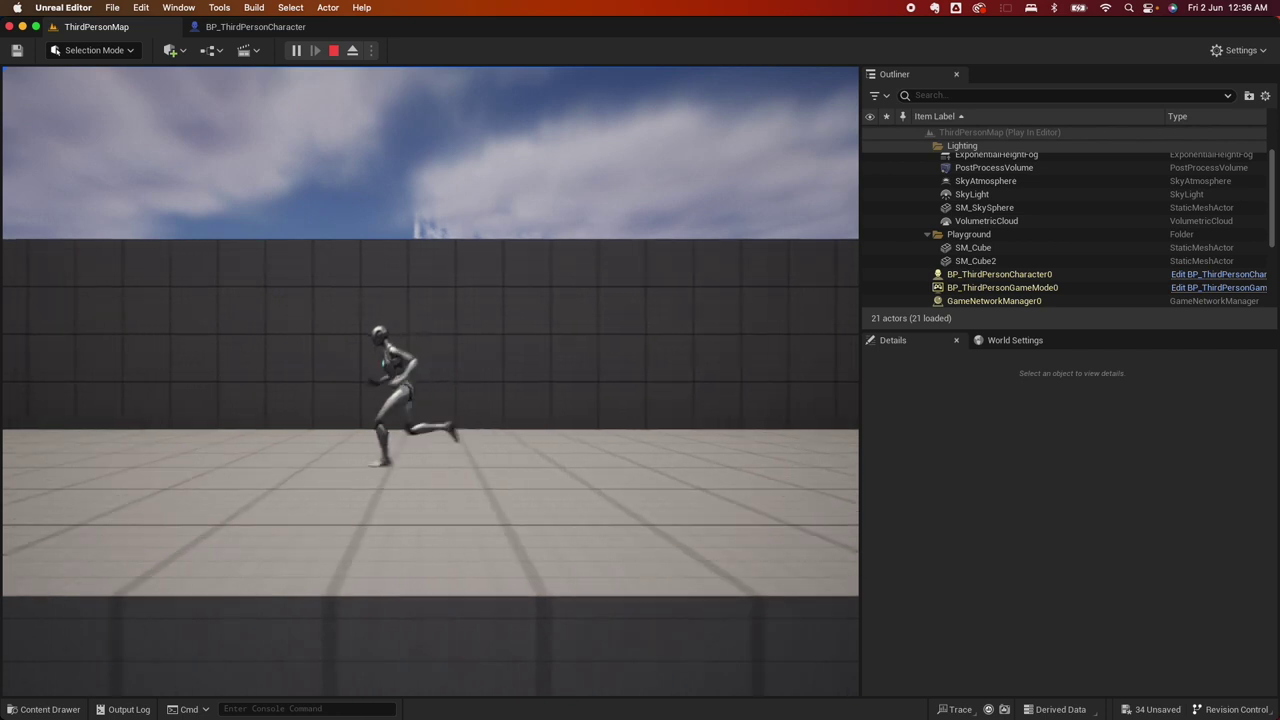
key("d")
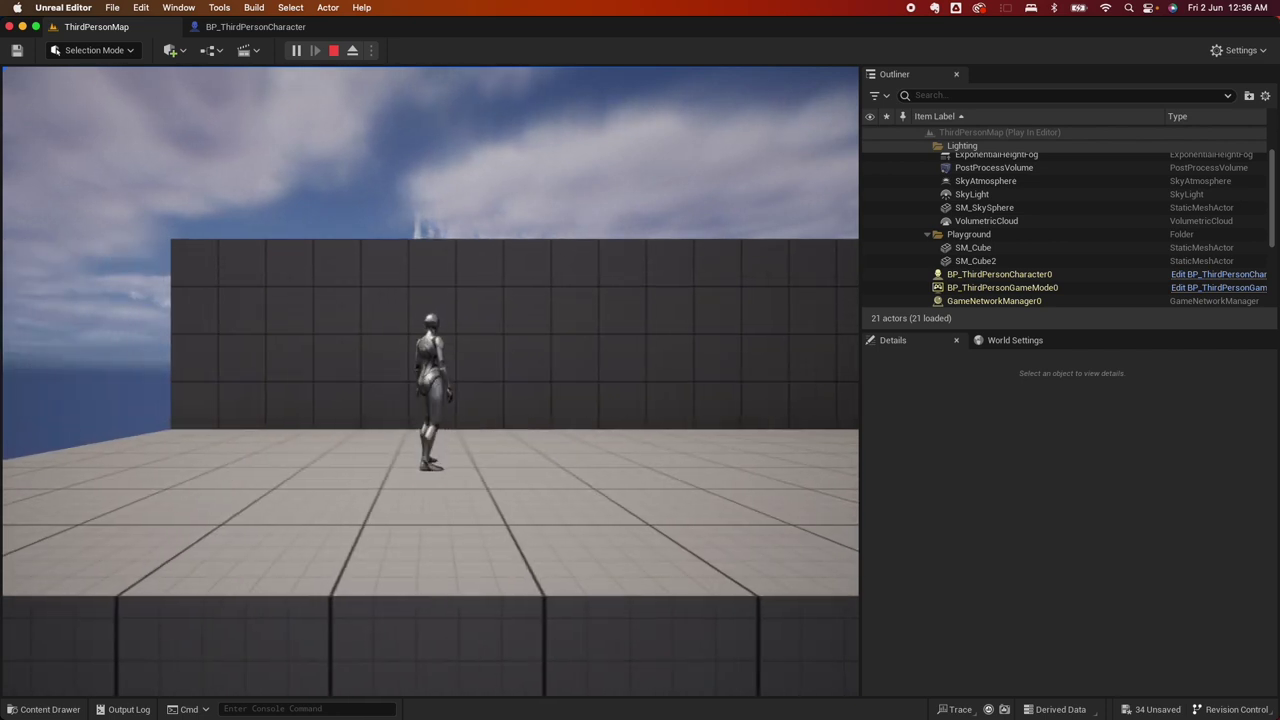
key("Escape")
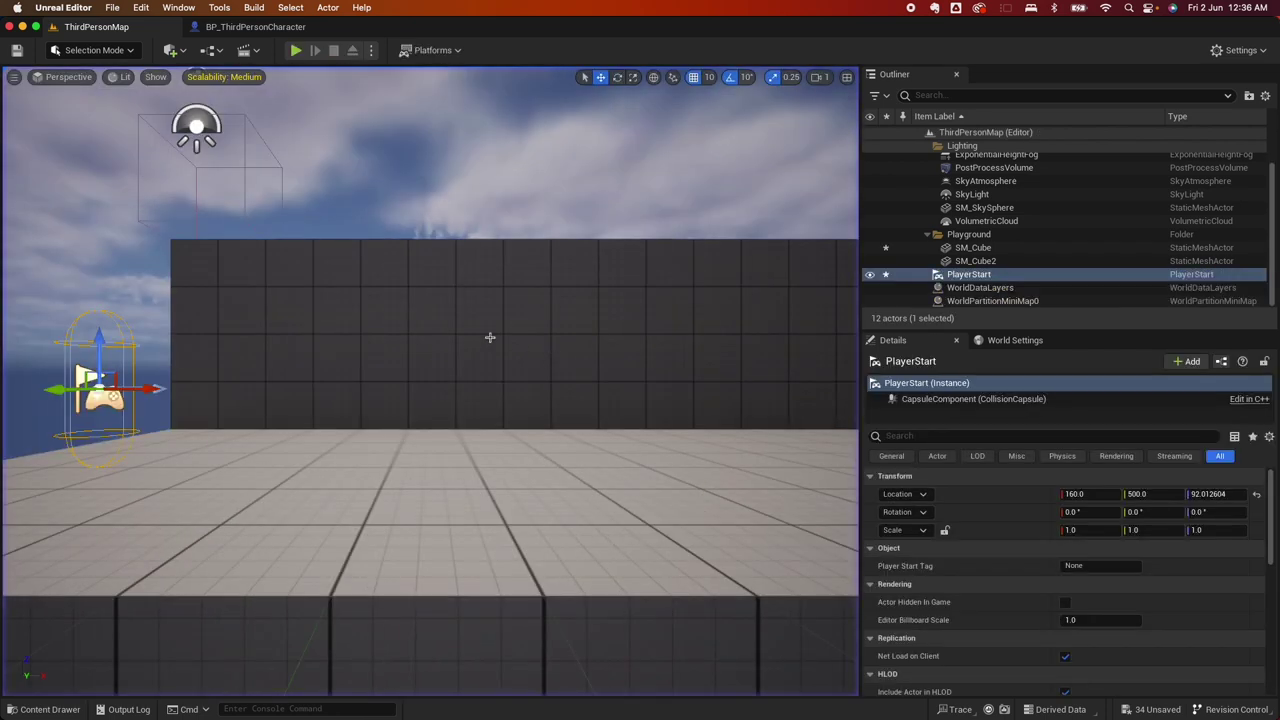
Place a cube shape on the floor near the player start and move it along Y to 510.
left_click(172, 50)
mouse_move(227, 210)
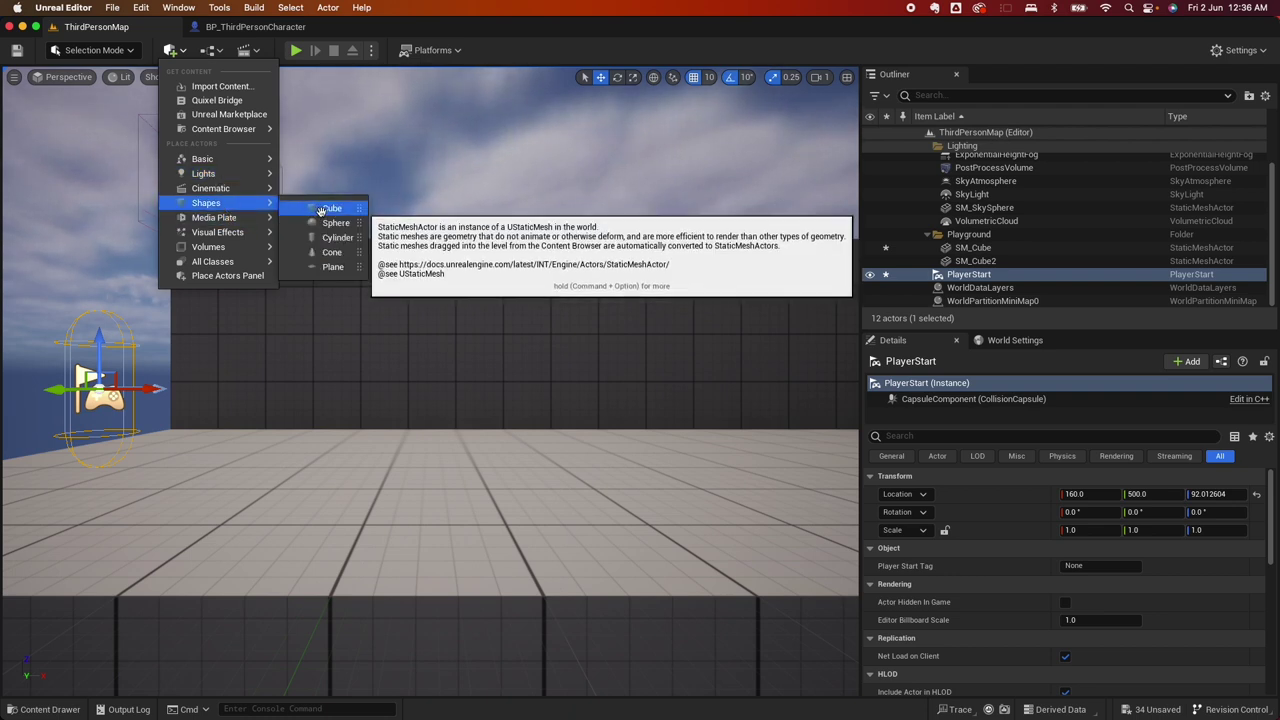
left_click_drag(322, 208, 340, 497)
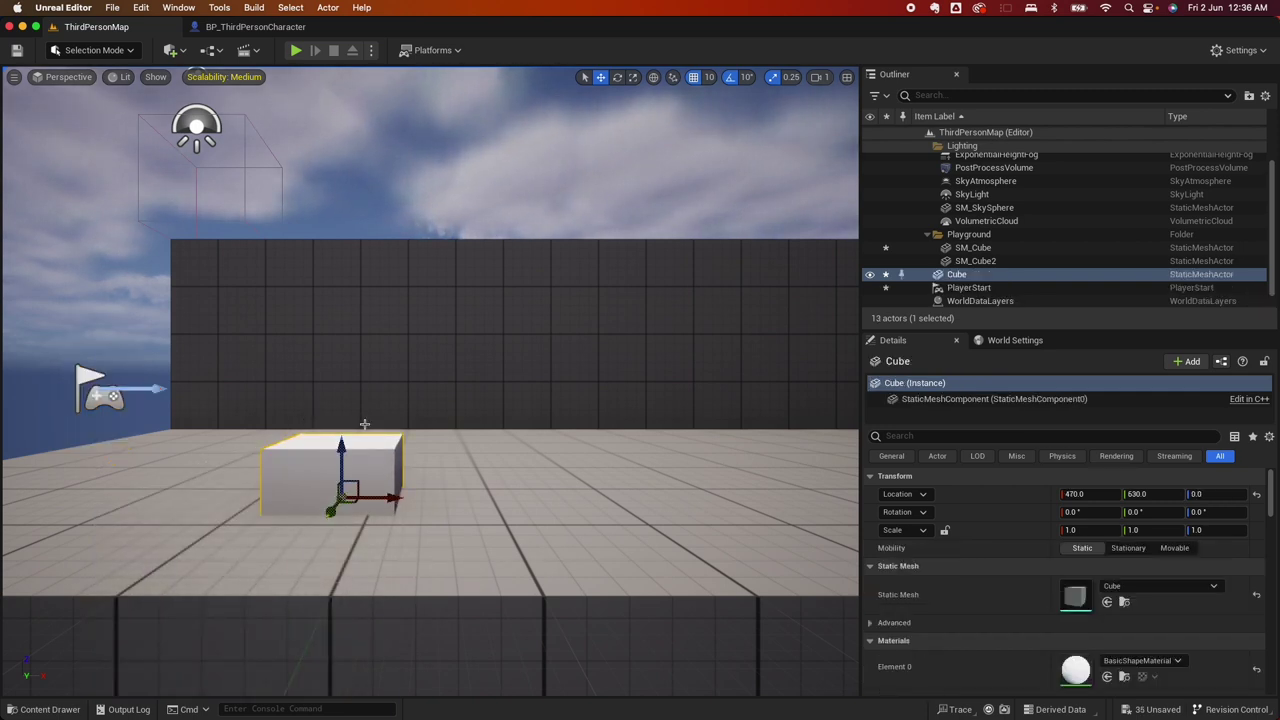
middle_click_drag(364, 424, 394, 430)
left_click_drag(386, 438, 225, 450, "alt")
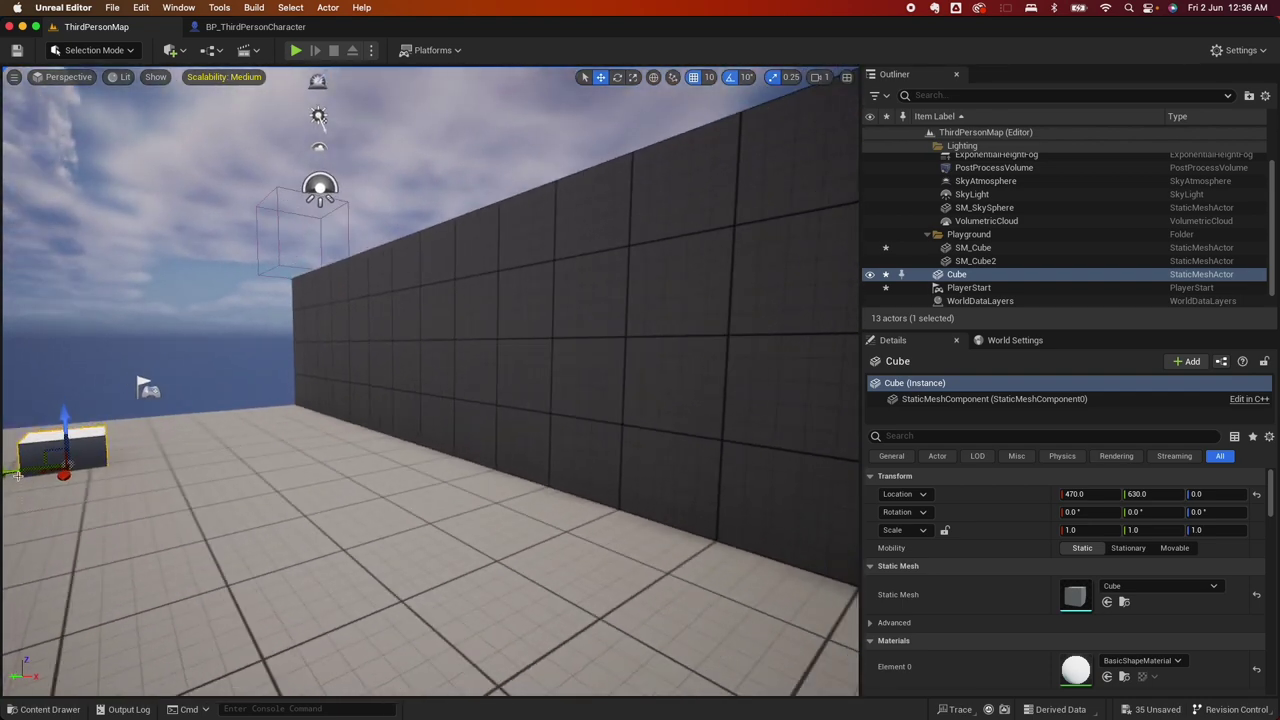
left_click_drag(10, 472, 110, 474)
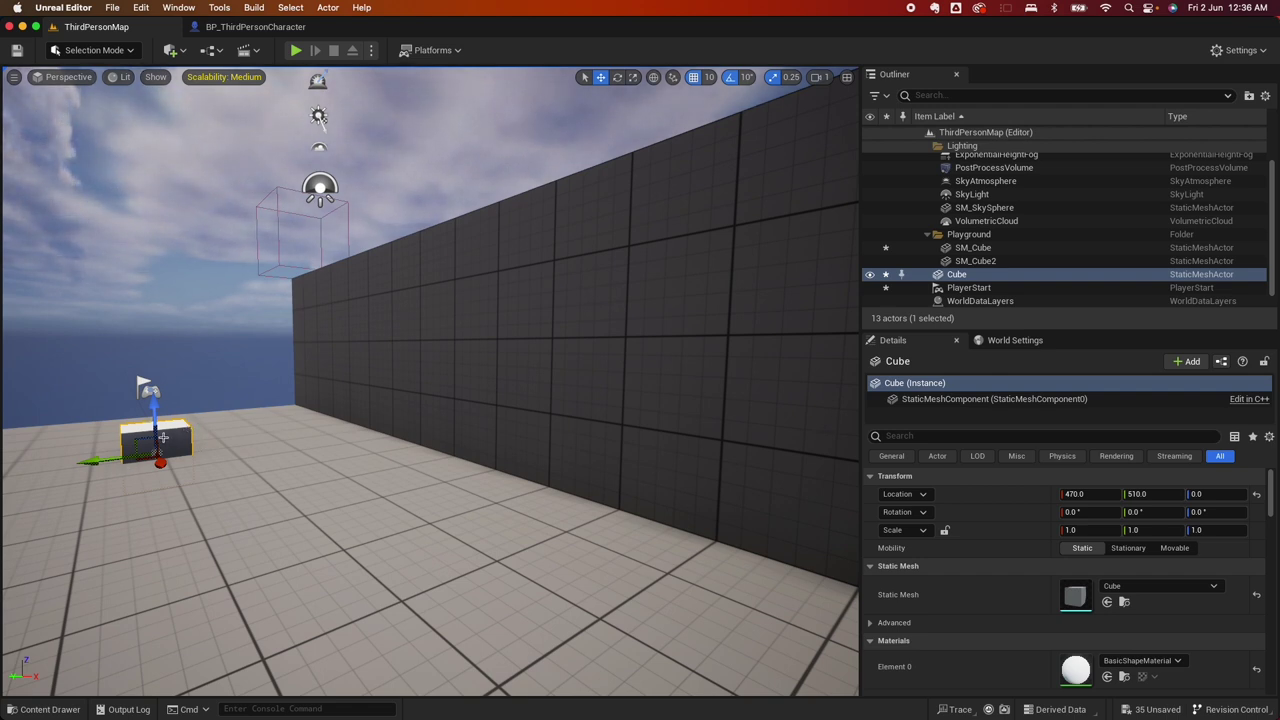
Delete the newly placed cube from the level.
key("Delete")
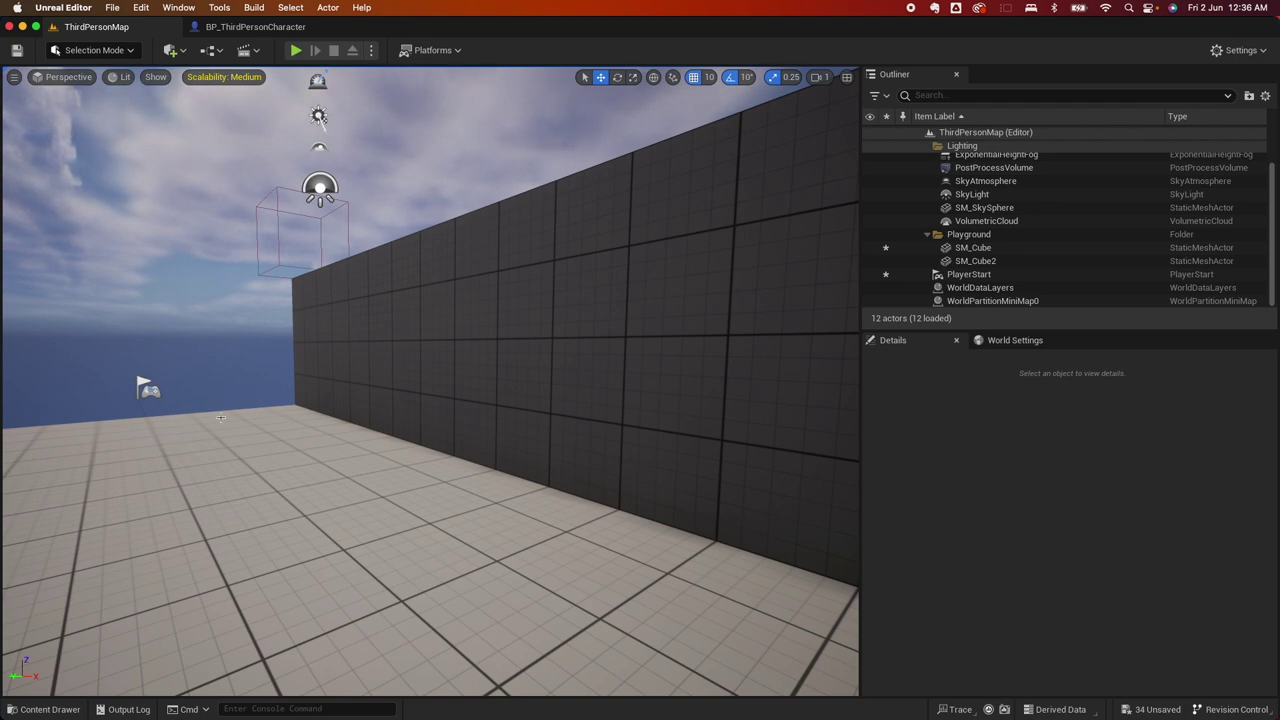
middle_click_drag(204, 423, 204, 423)
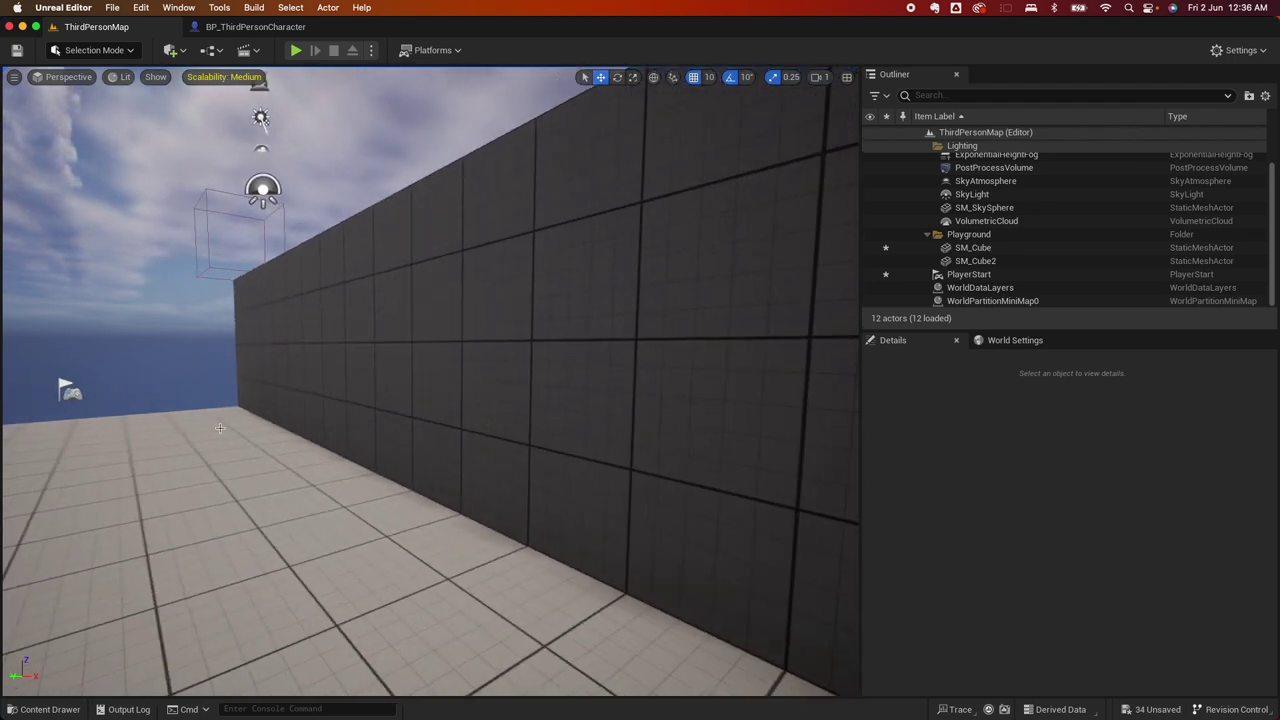
right_click_drag(220, 428, 223, 423)
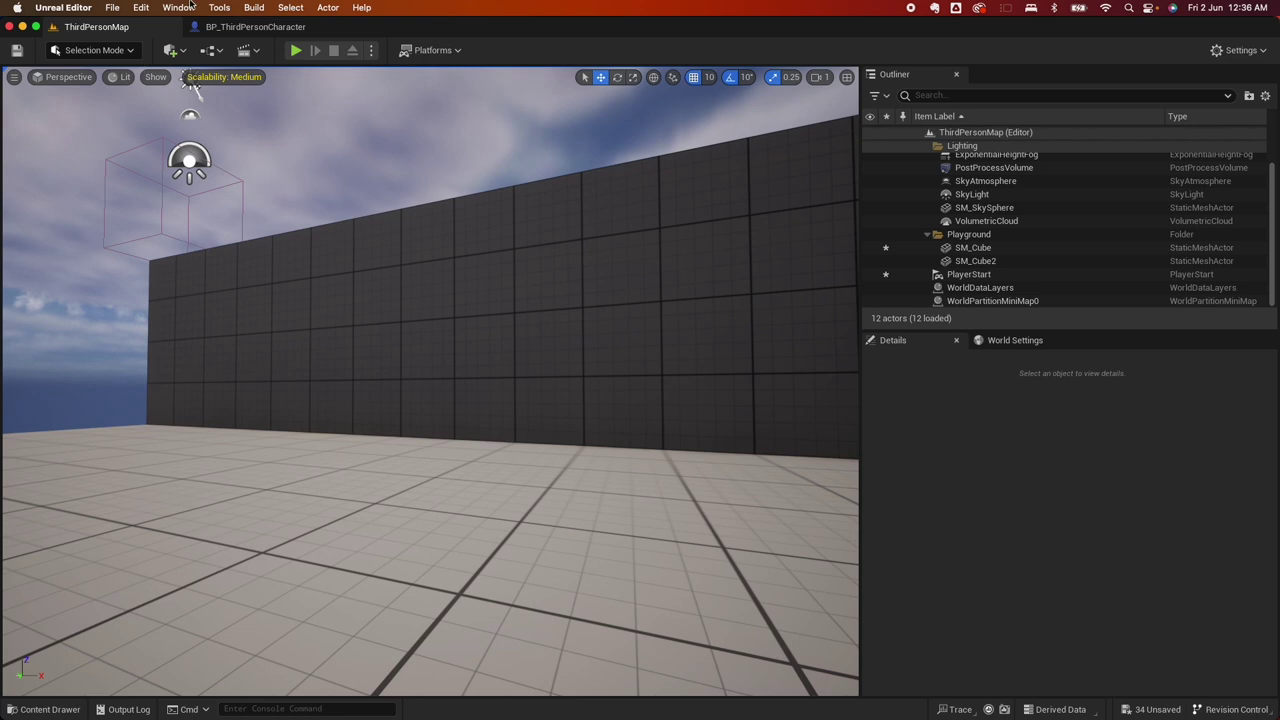
Turn on Enable Snap Layers in the project's 2D editor settings, reviewing each snap layer's name and depth before returning to the level.
left_click(142, 8)
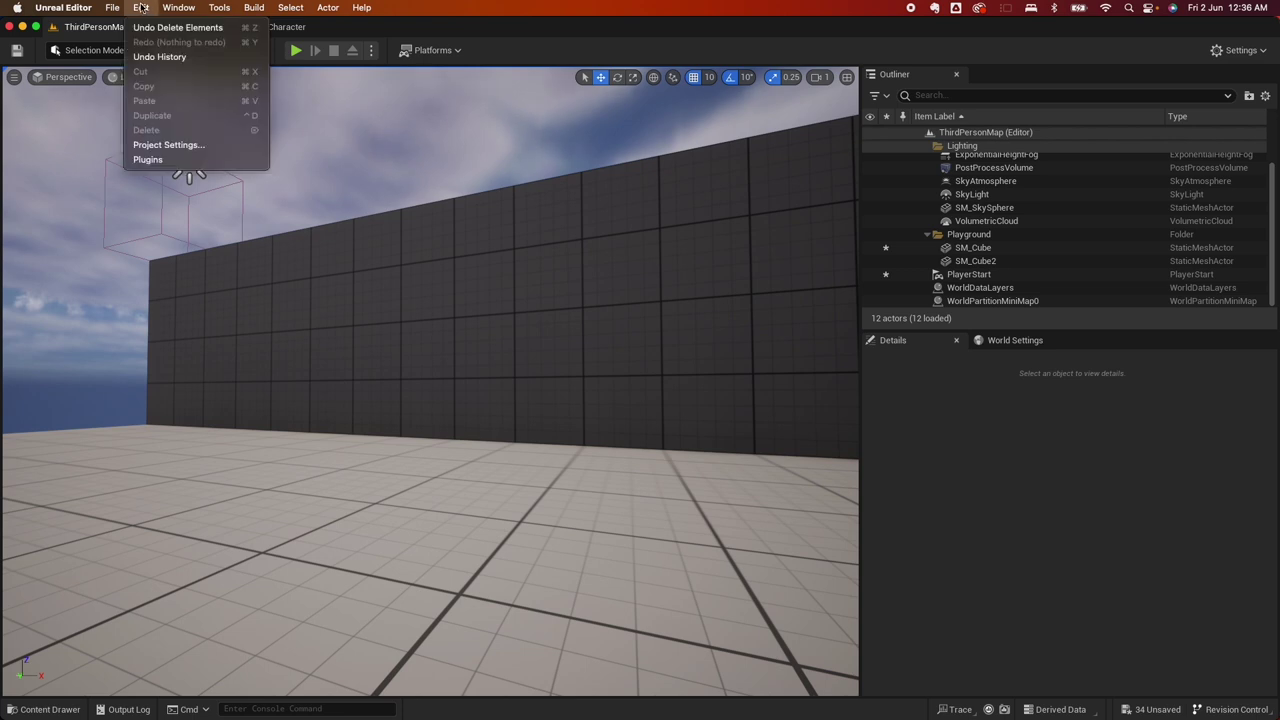
left_click(187, 145)
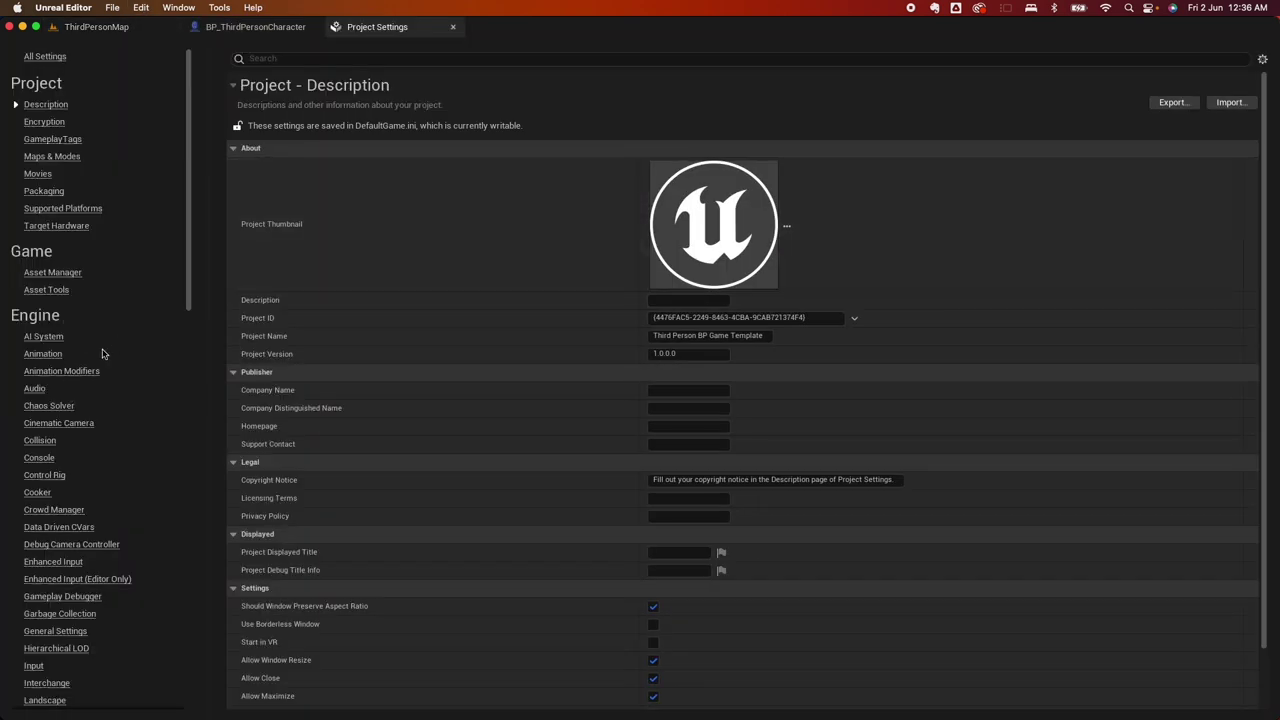
scroll(102, 354, "down", 10)
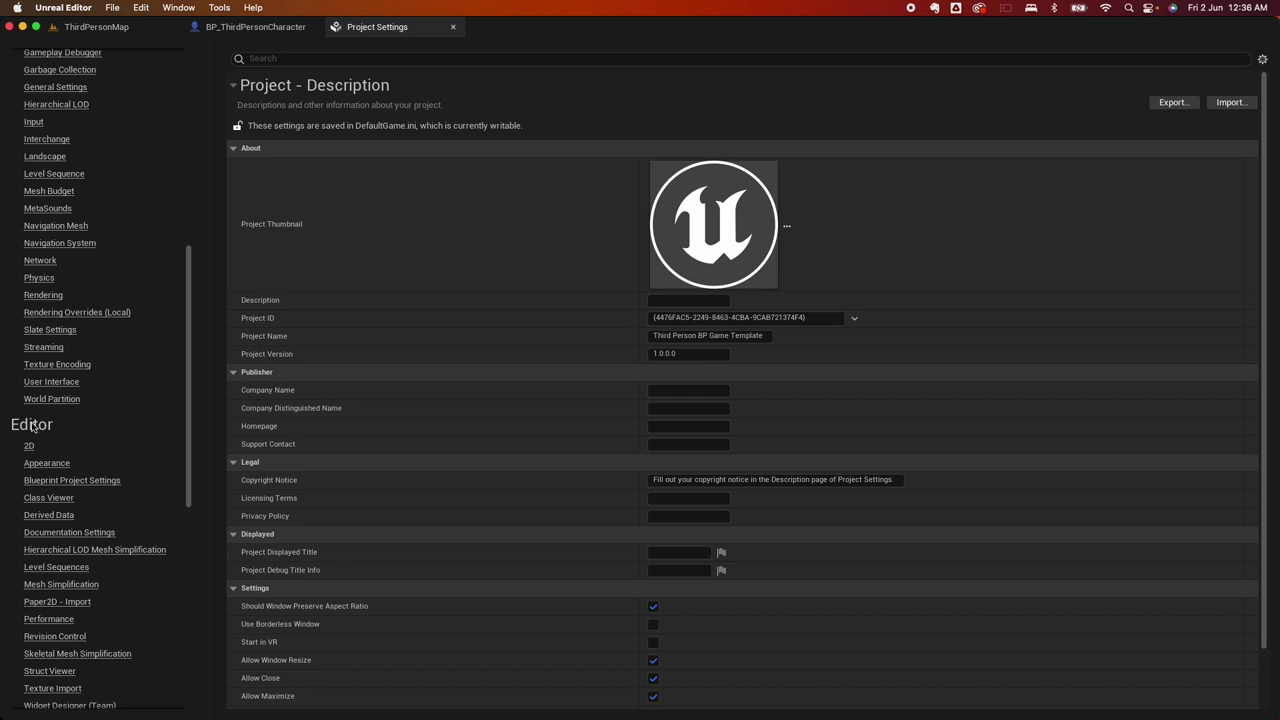
left_click(29, 447)
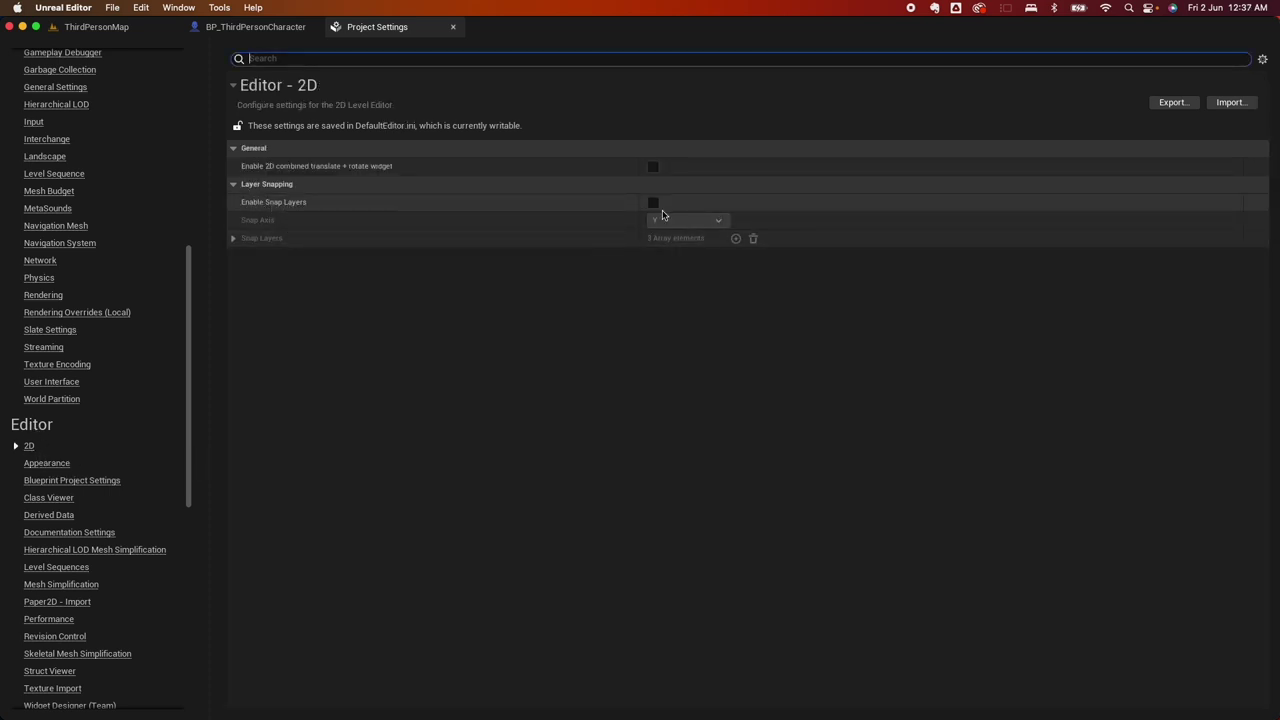
left_click(653, 205)
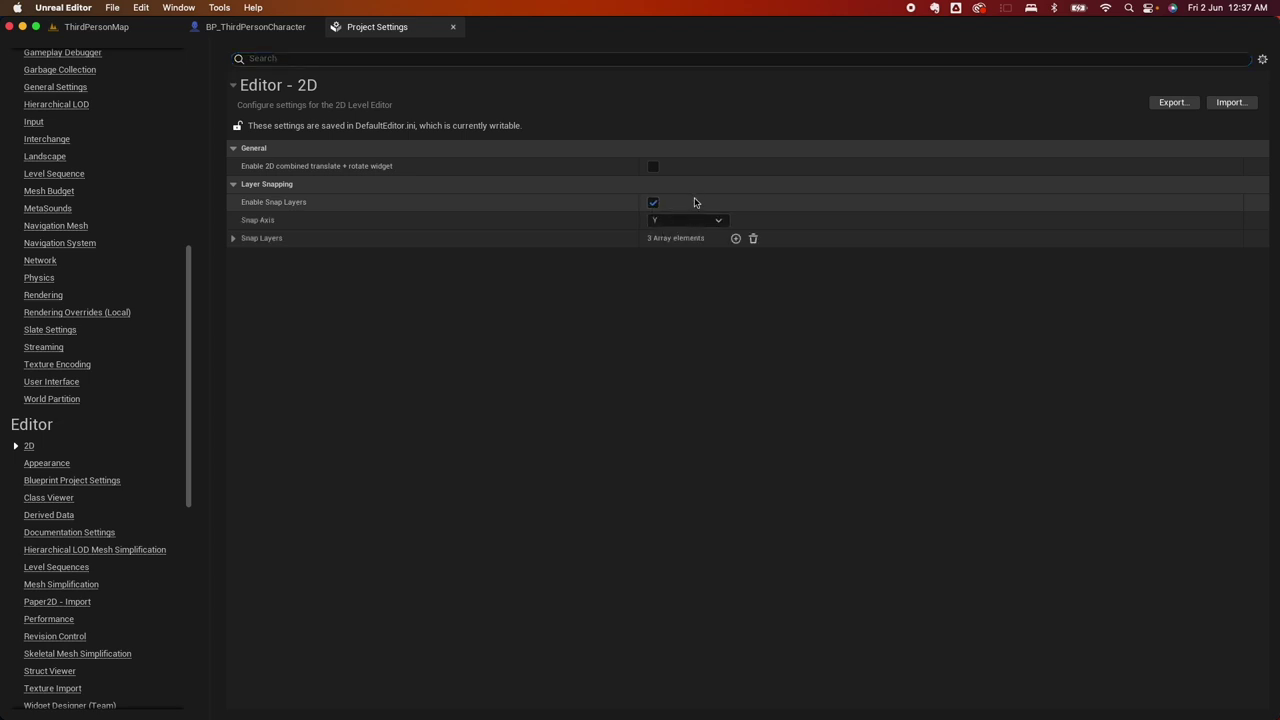
left_click(234, 239)
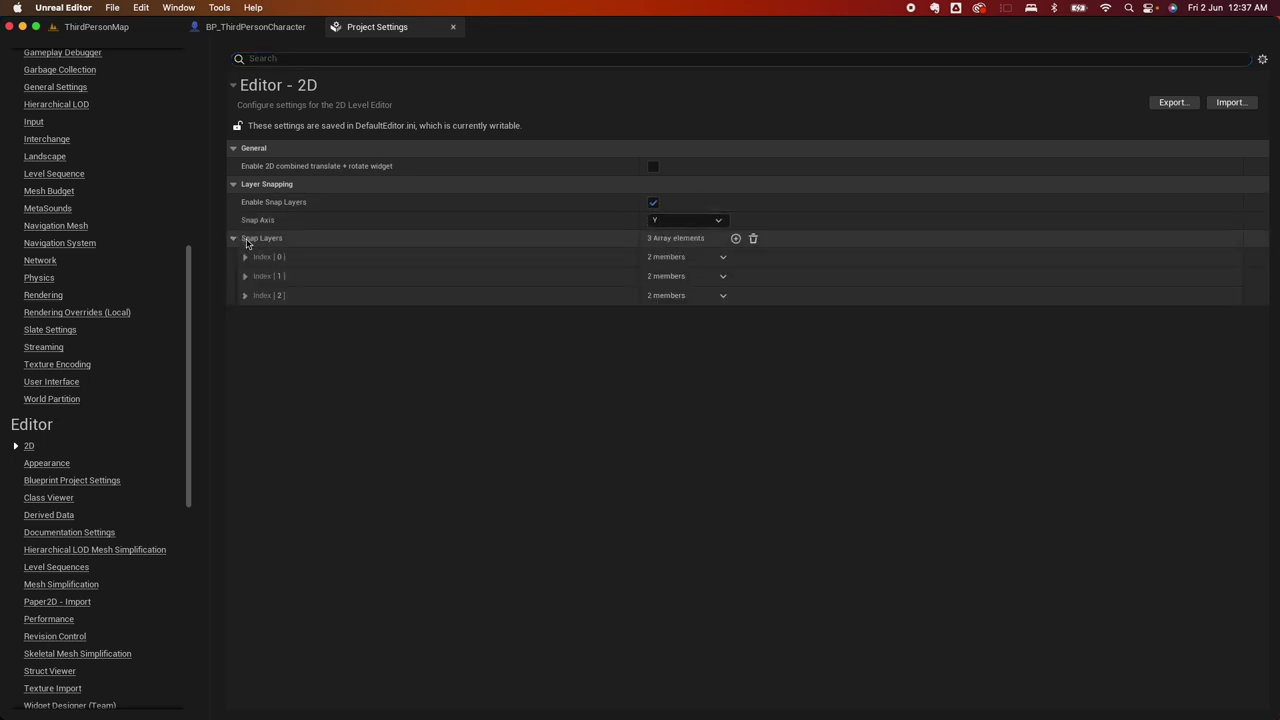
left_click(245, 257)
left_click(245, 312)
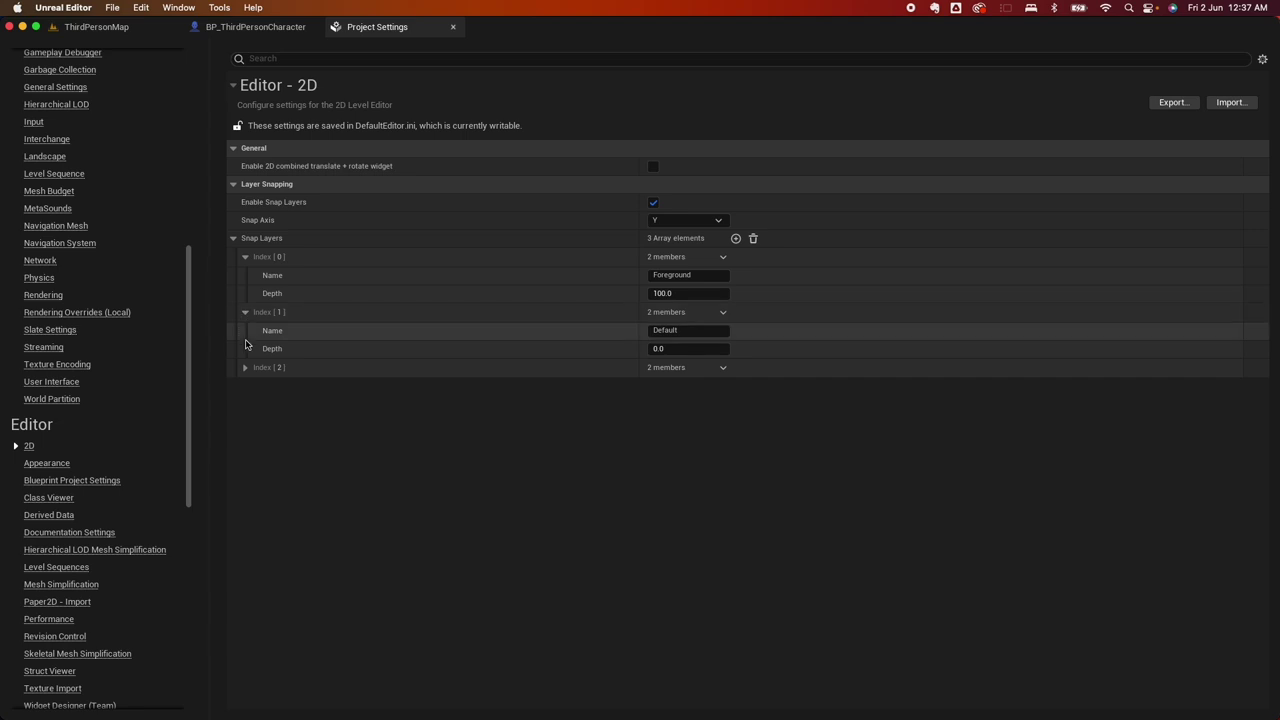
left_click(245, 367)
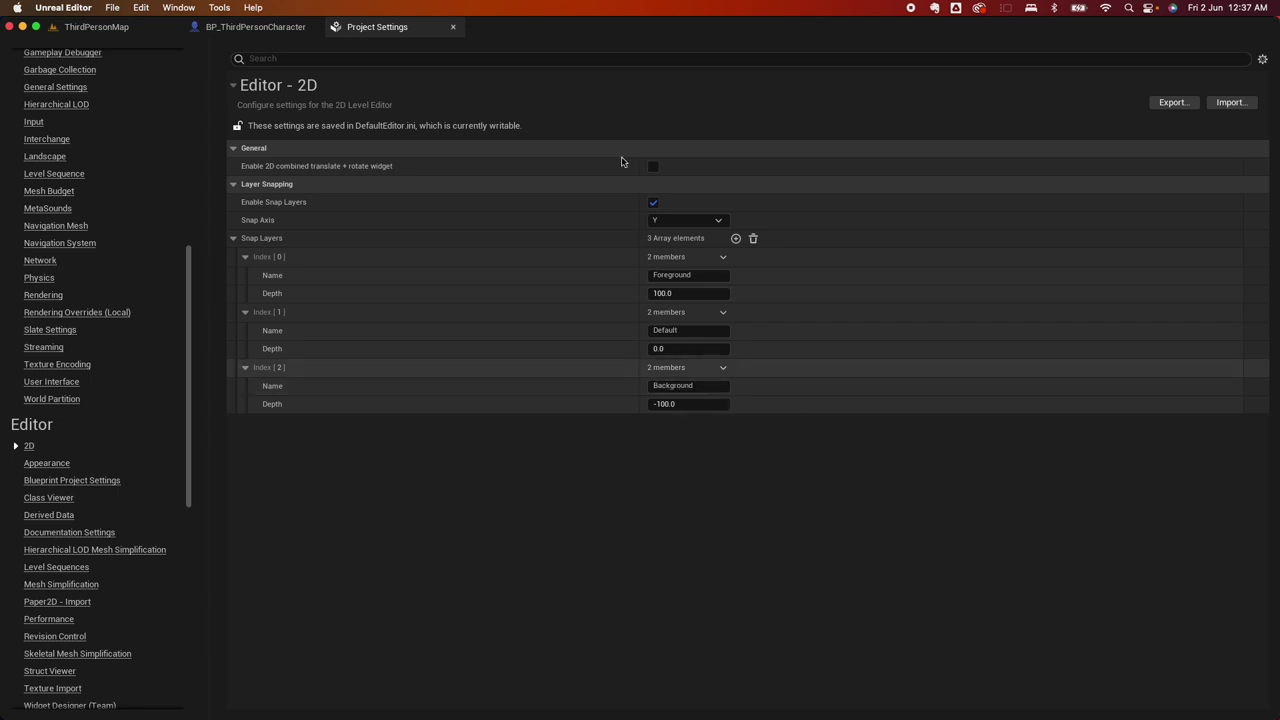
left_click(97, 27)
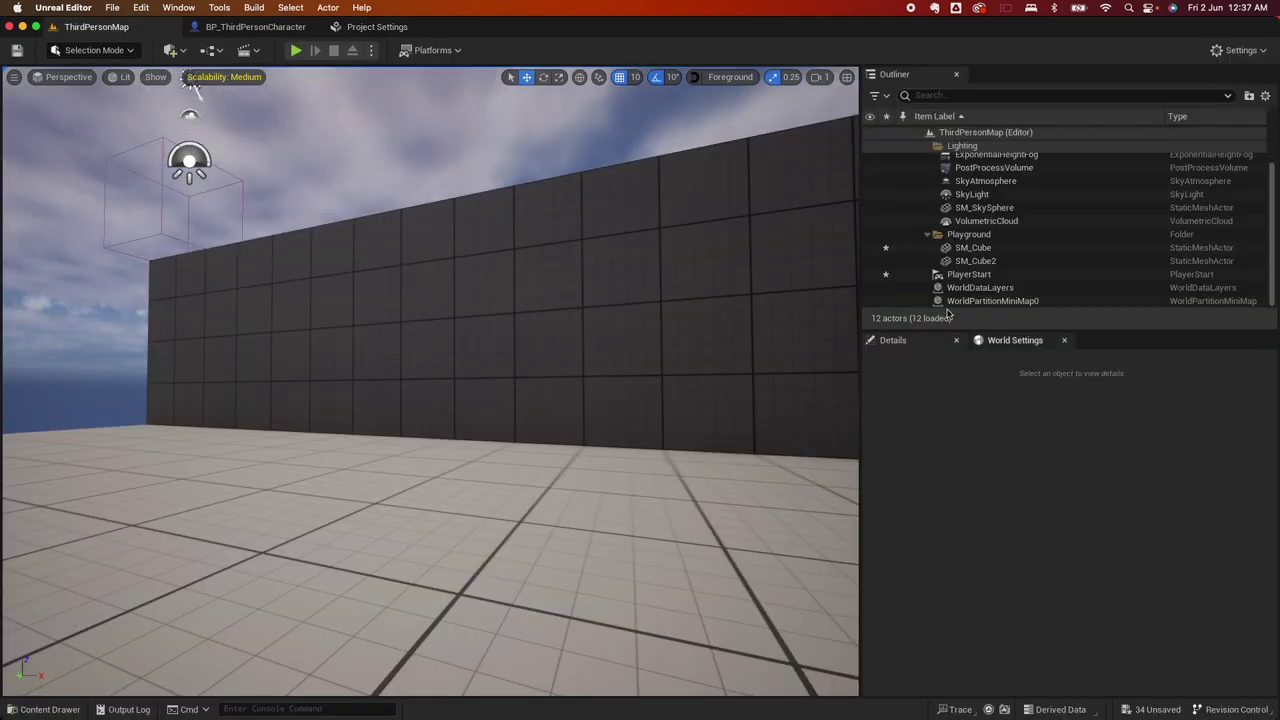
Select the PlayerStart in the level to check its Y location.
right_click_drag(450, 378, 447, 394)
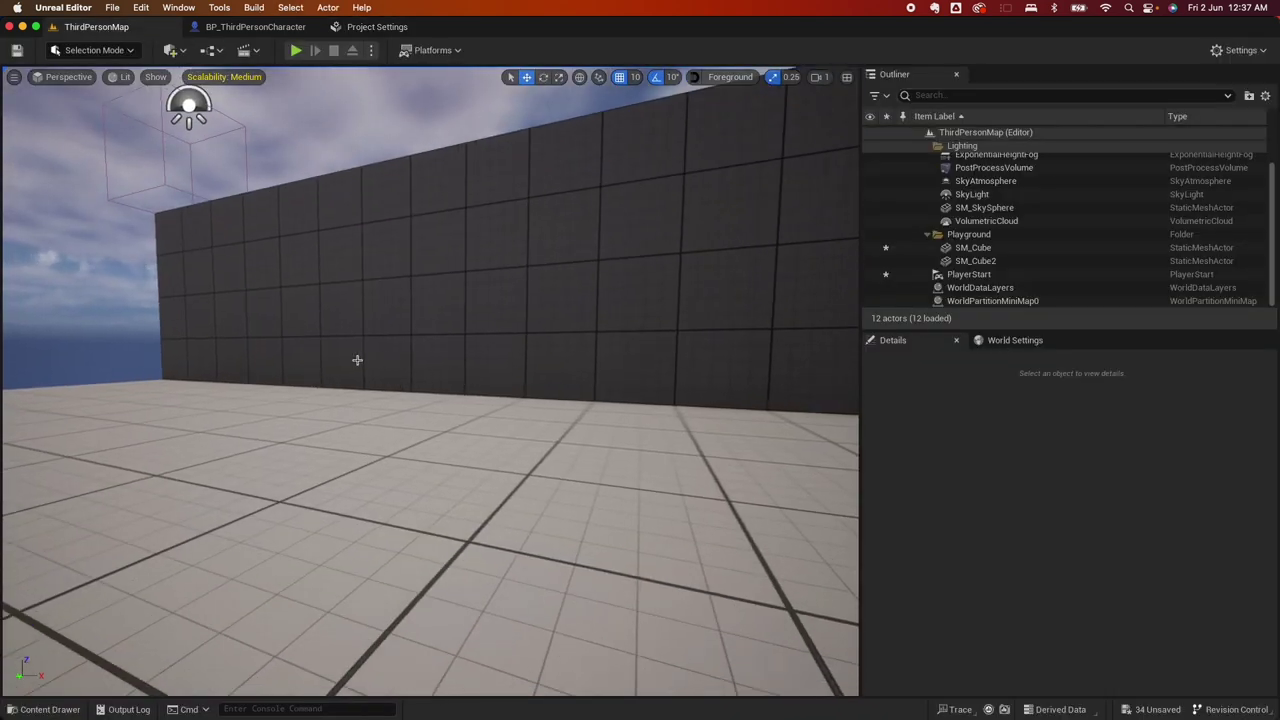
right_click_drag(348, 357, 118, 357)
left_click(60, 355)
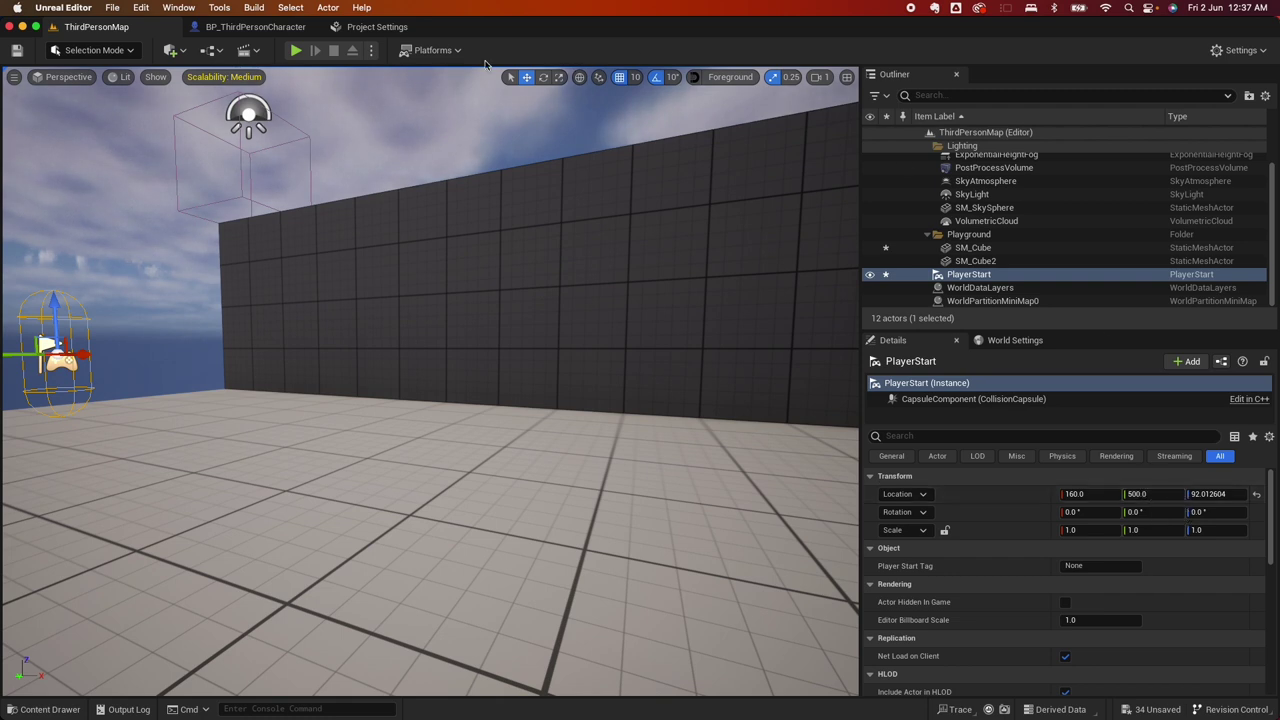
Set the 2D snap layer depths to 700 for Foreground, 500 for Default and 200 for Background, and return to the level.
left_click(377, 27)
left_click(683, 349)
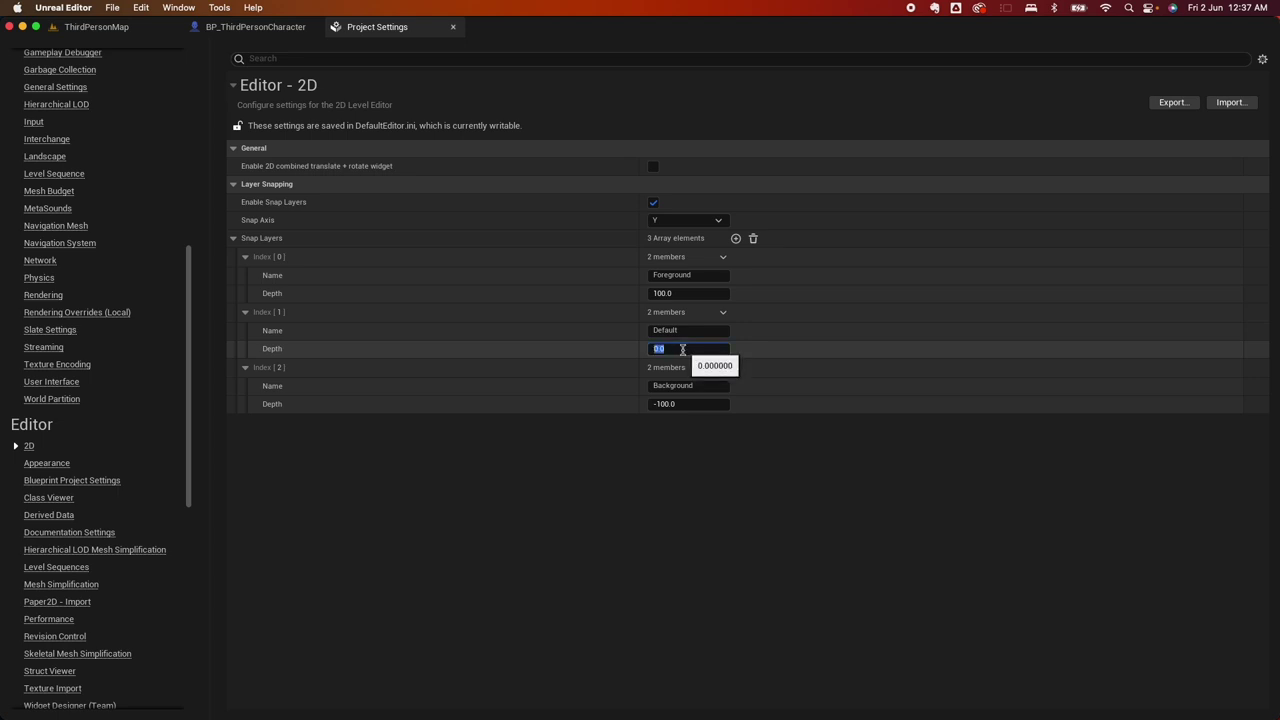
key("Return")
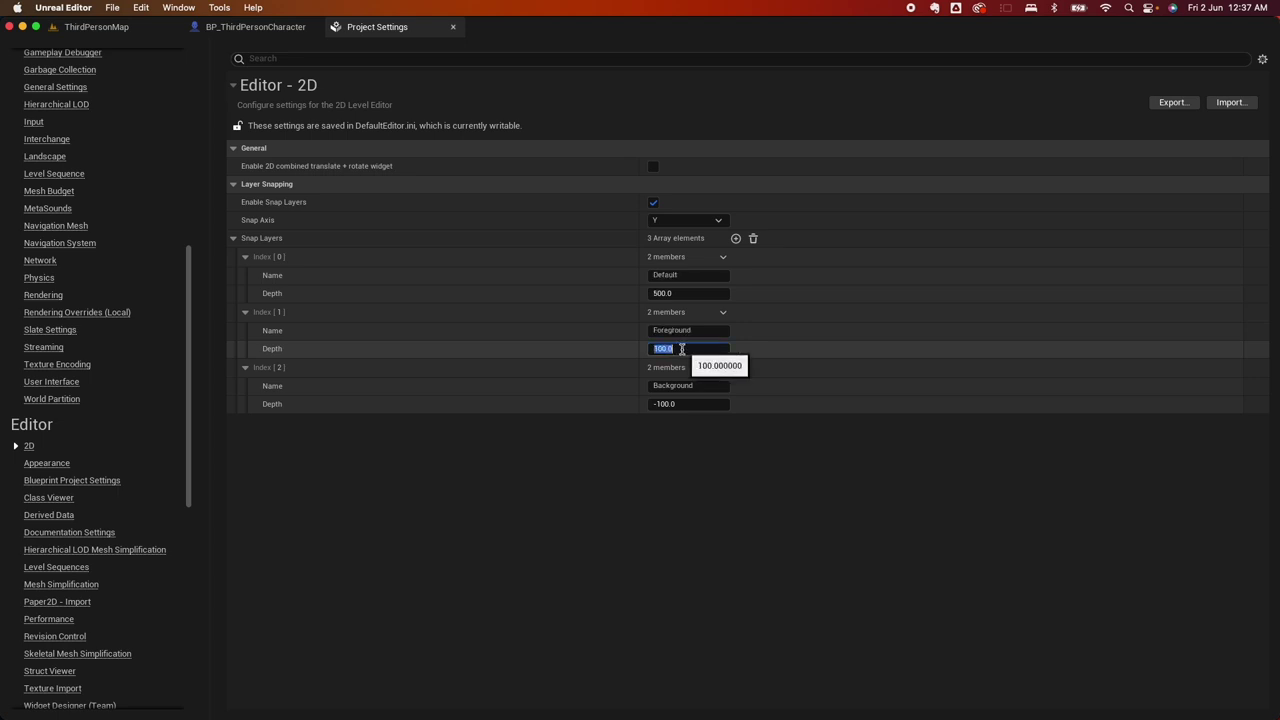
left_click(687, 404)
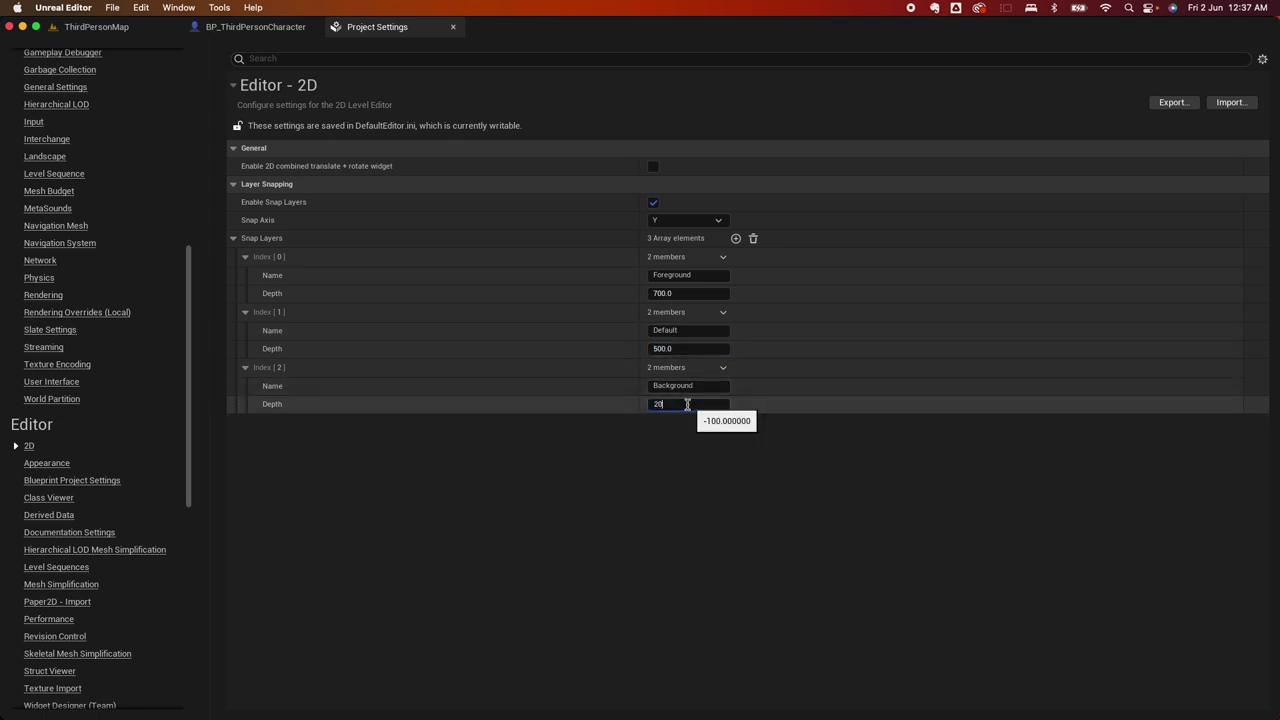
type("200")
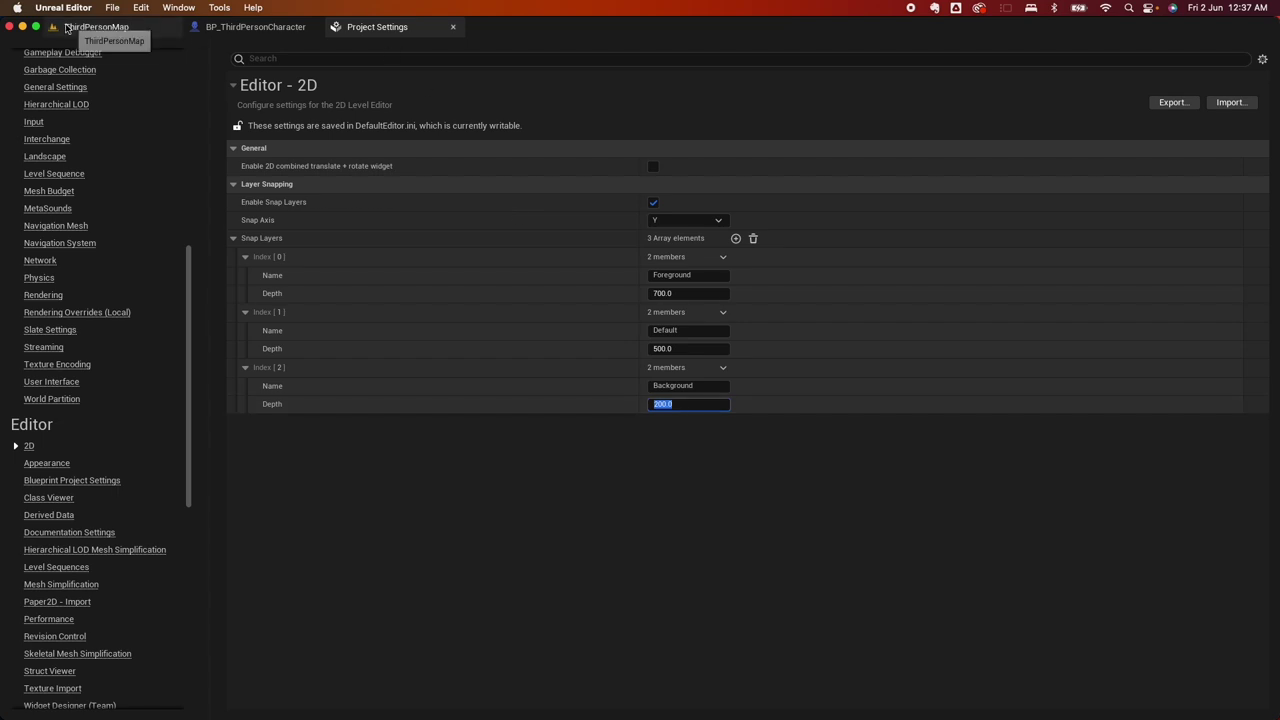
left_click(100, 27)
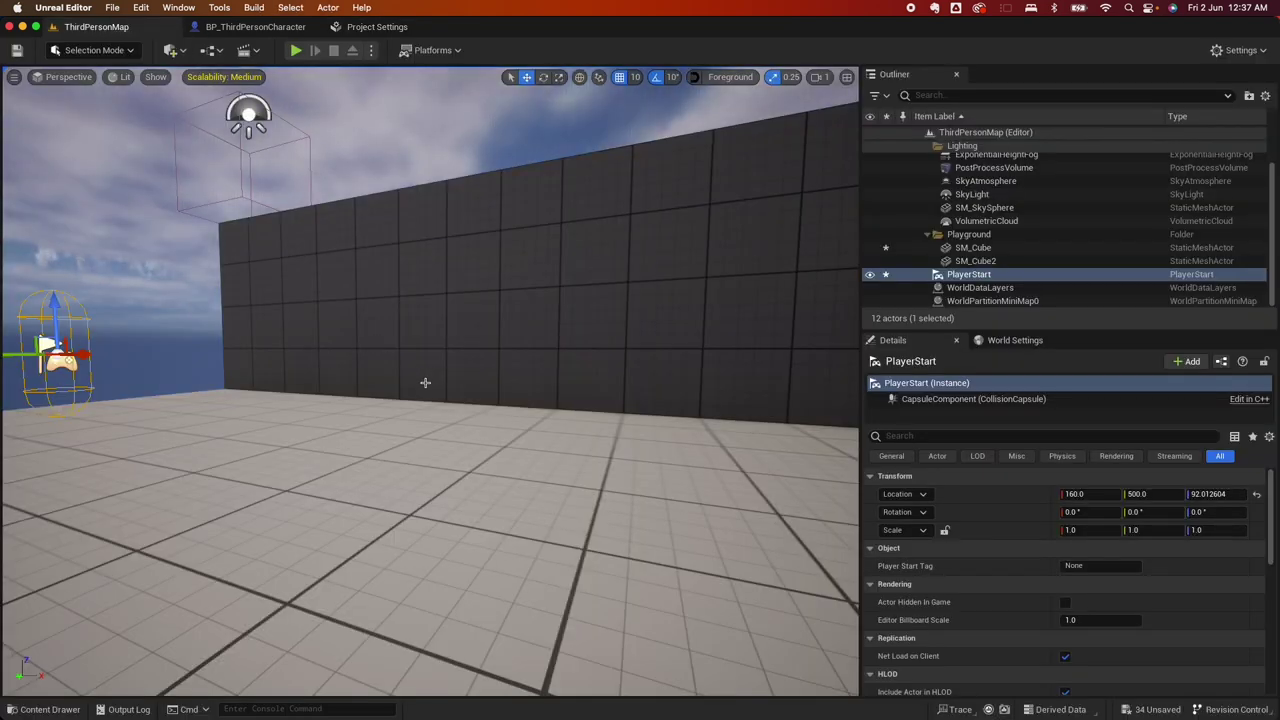
right_click_drag(425, 383, 480, 388)
left_click(172, 50)
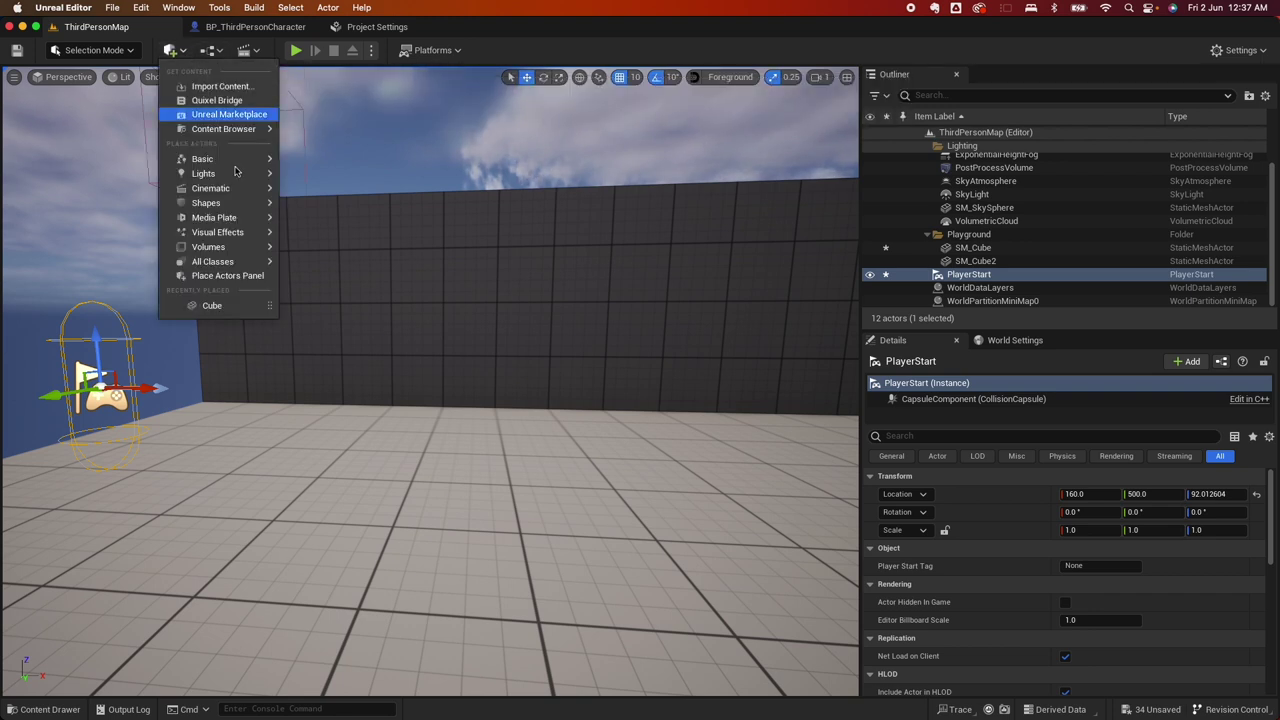
mouse_move(226, 207)
left_click_drag(322, 207, 284, 526)
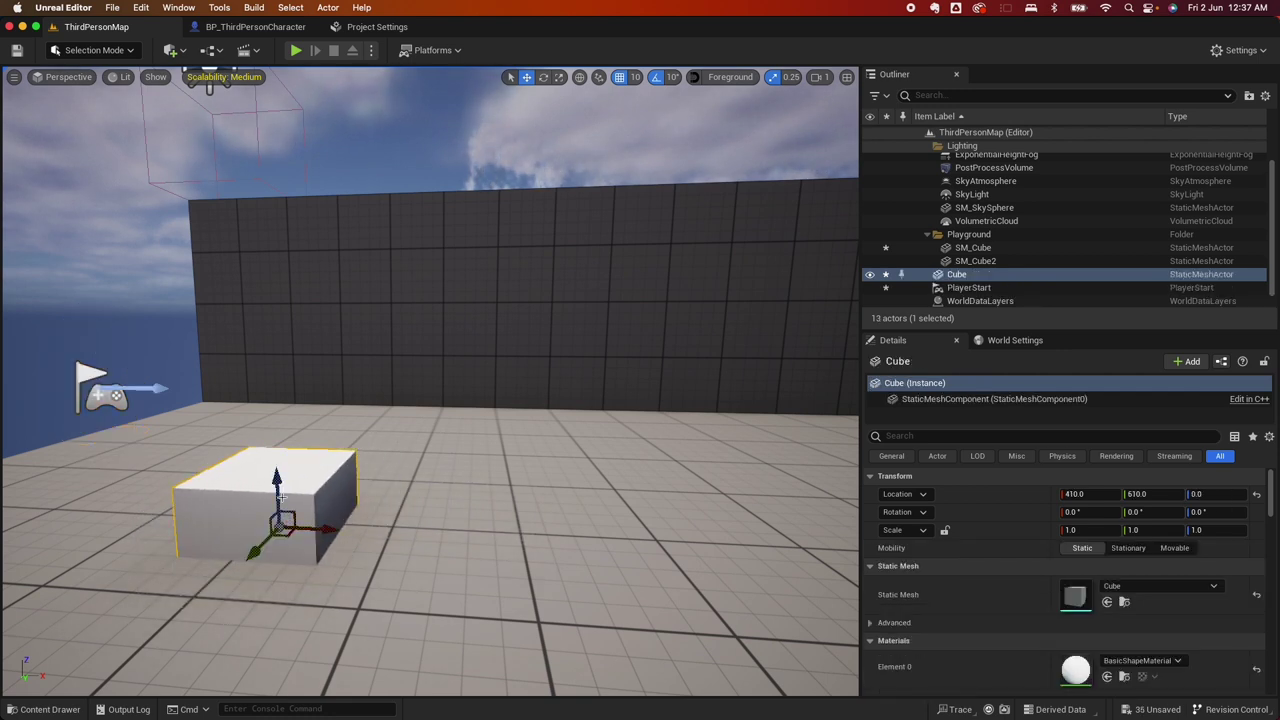
key("super+z")
Make Default the active snap layer and place a cube shape near the player start at 410, 500, 20.
left_click(733, 78)
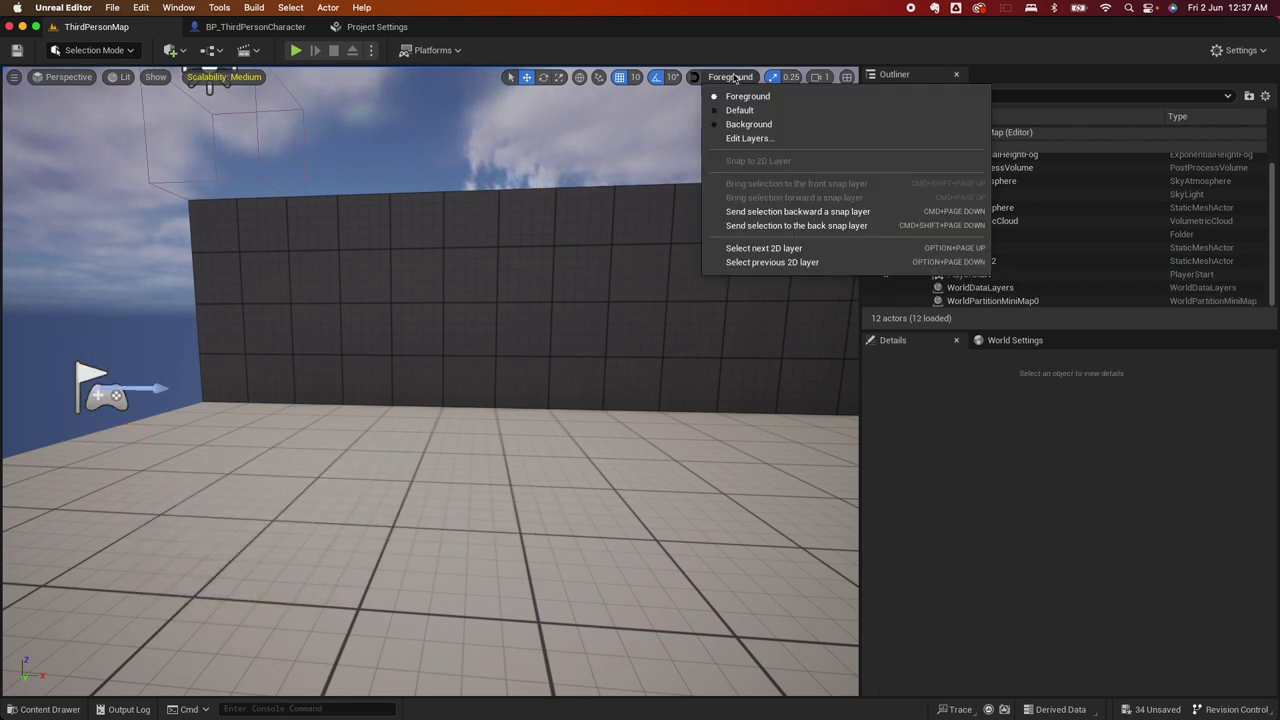
left_click(748, 110)
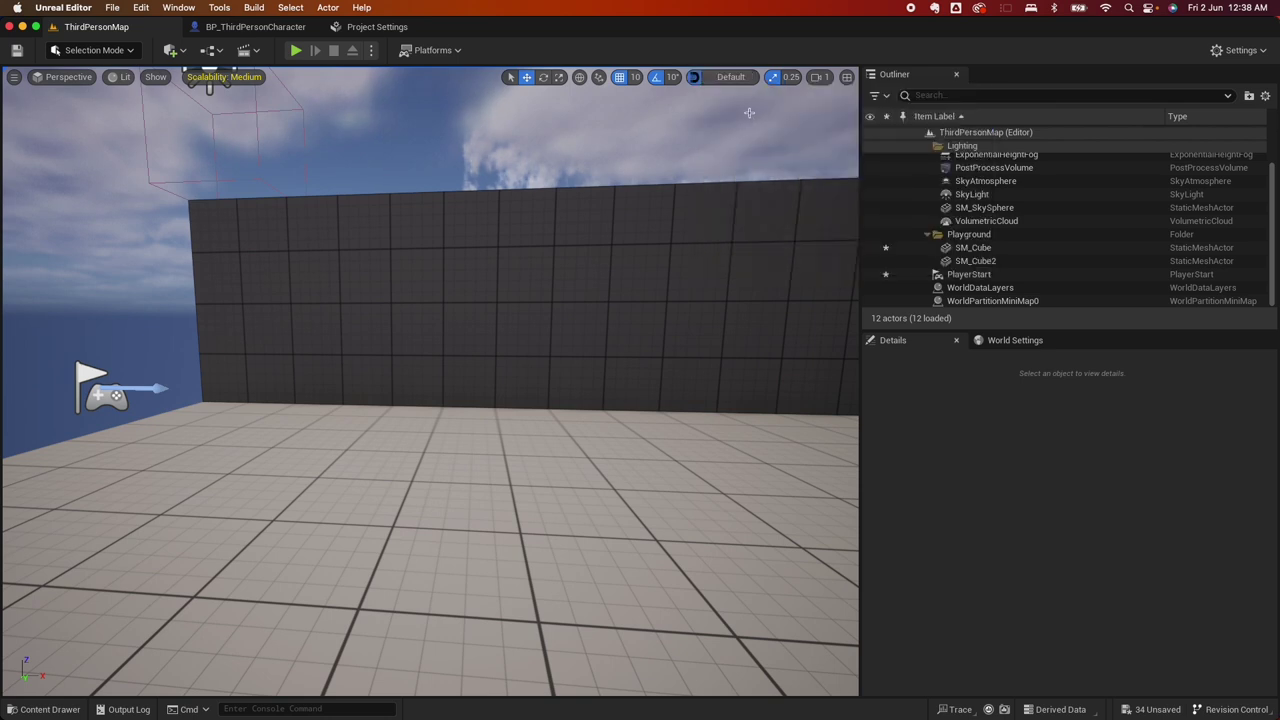
left_click(171, 50)
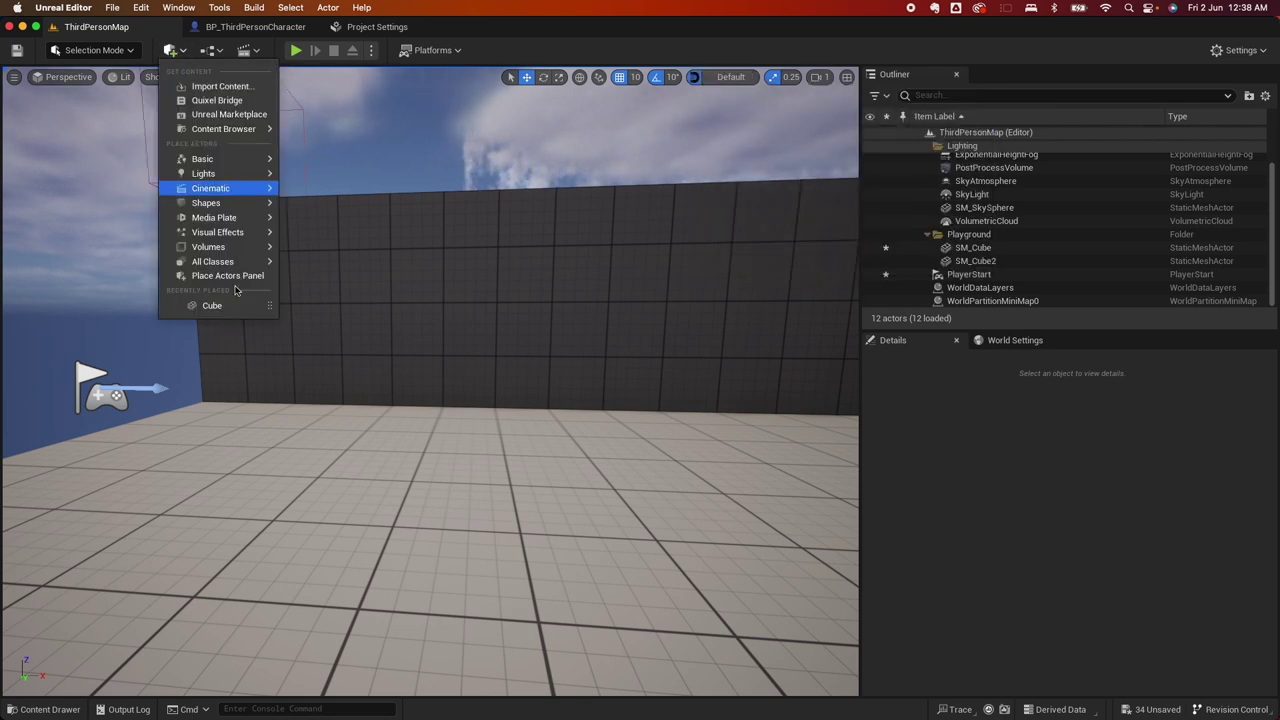
mouse_move(207, 206)
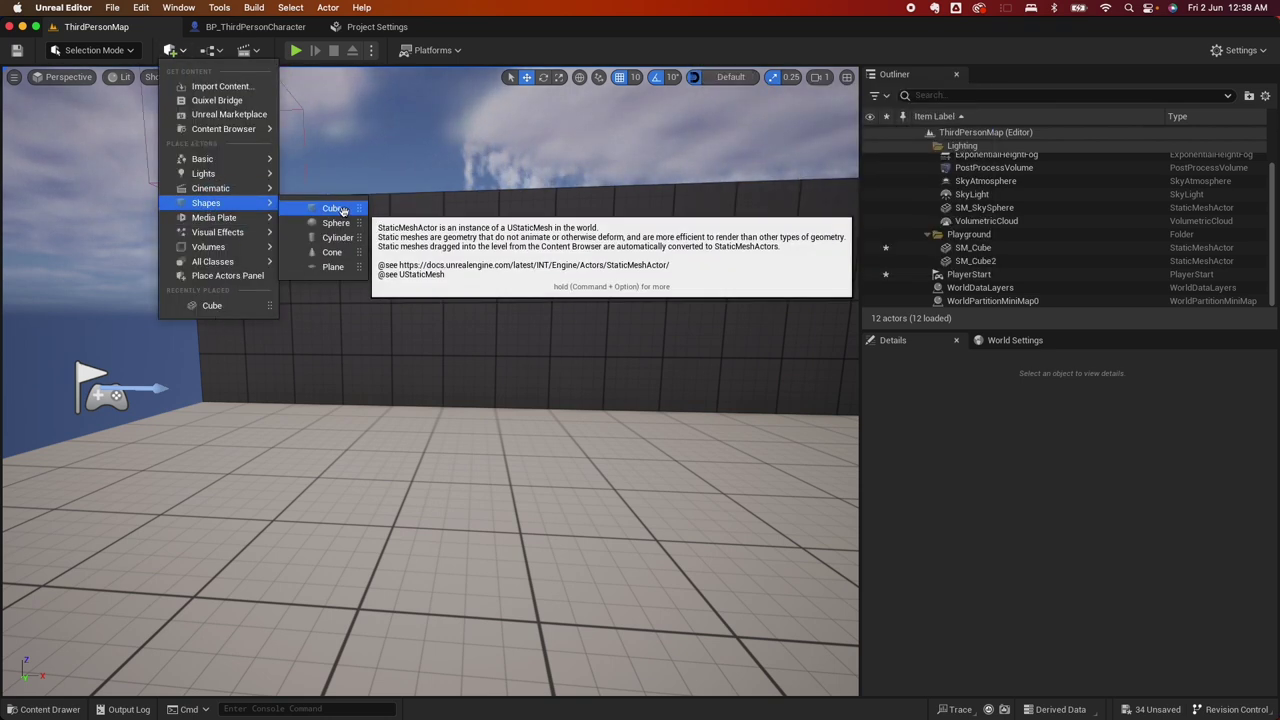
left_click_drag(332, 208, 324, 462)
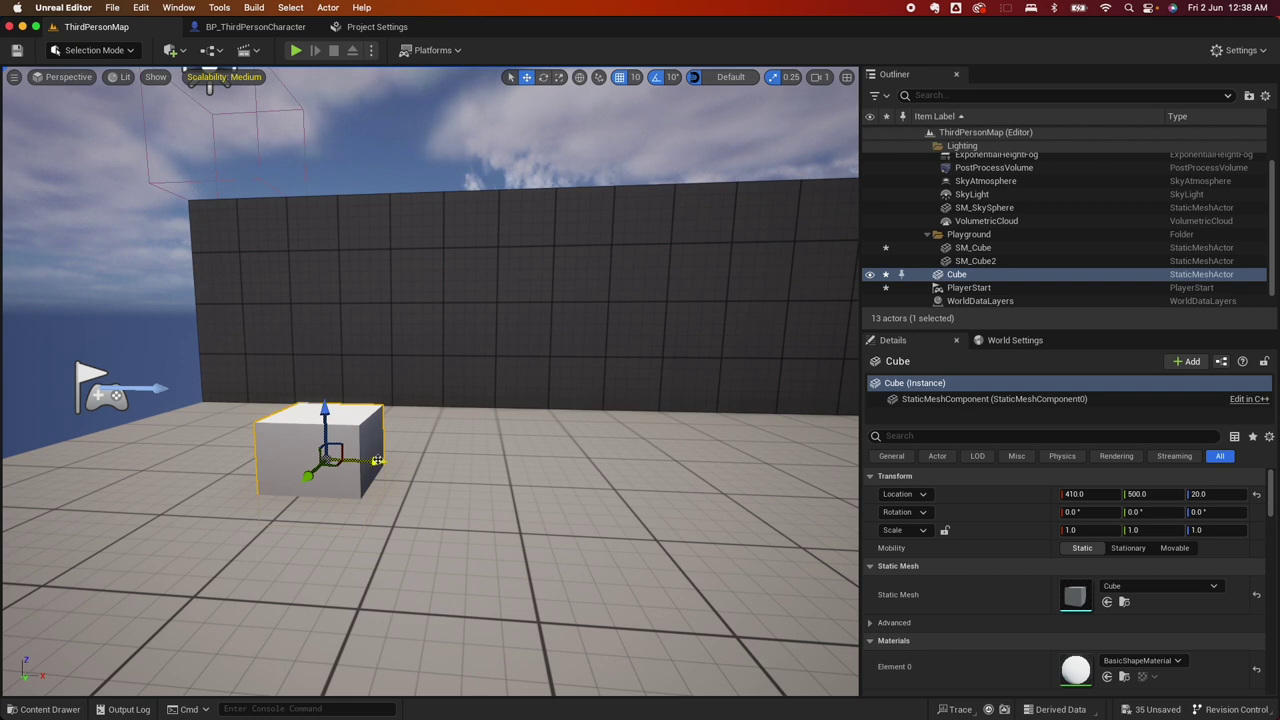
Duplicate the cube to 740, 500, 100 and place a cylinder between the two cubes at 600, 500, -10.
left_click_drag(380, 462, 663, 338, "alt")
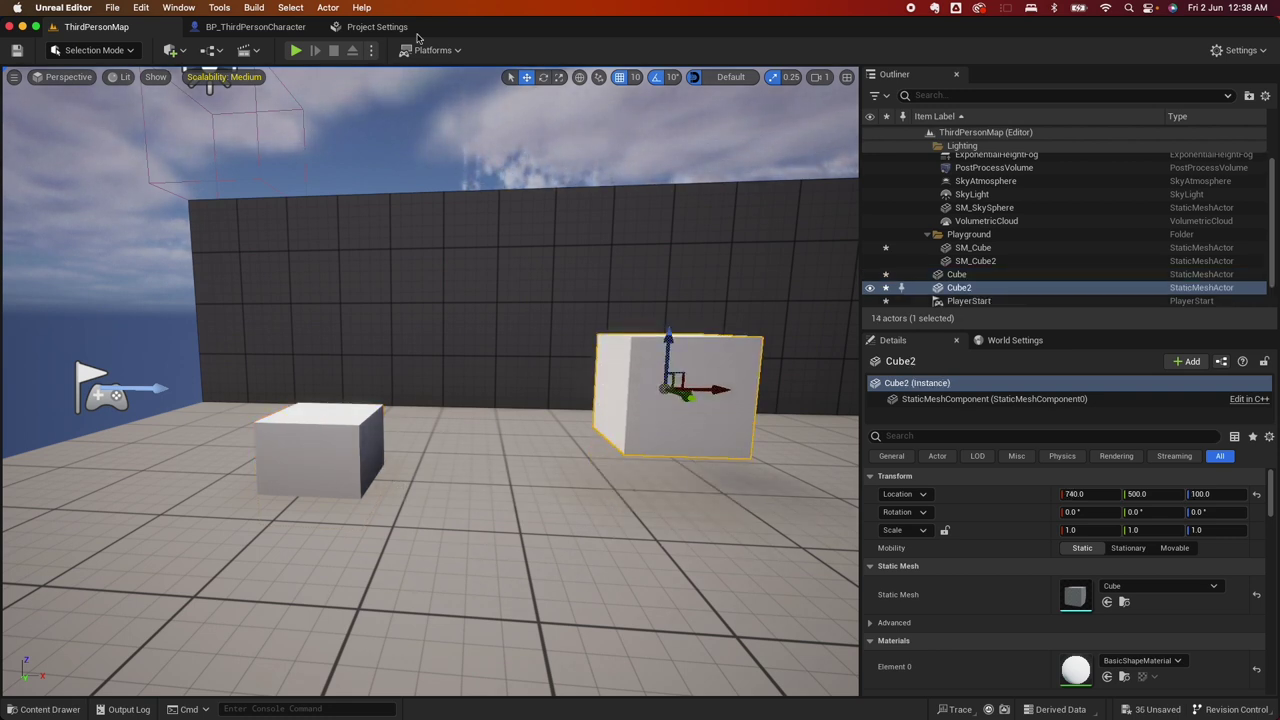
left_click(172, 50)
mouse_move(233, 204)
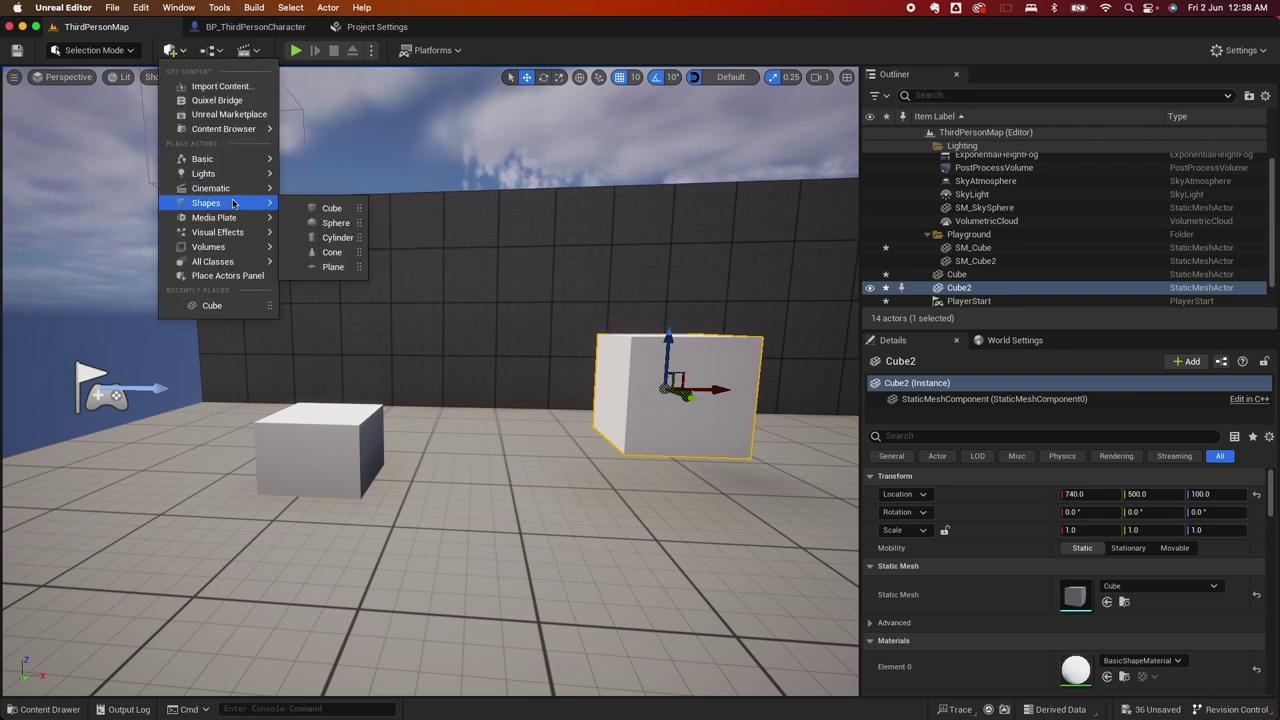
left_click_drag(338, 240, 512, 494)
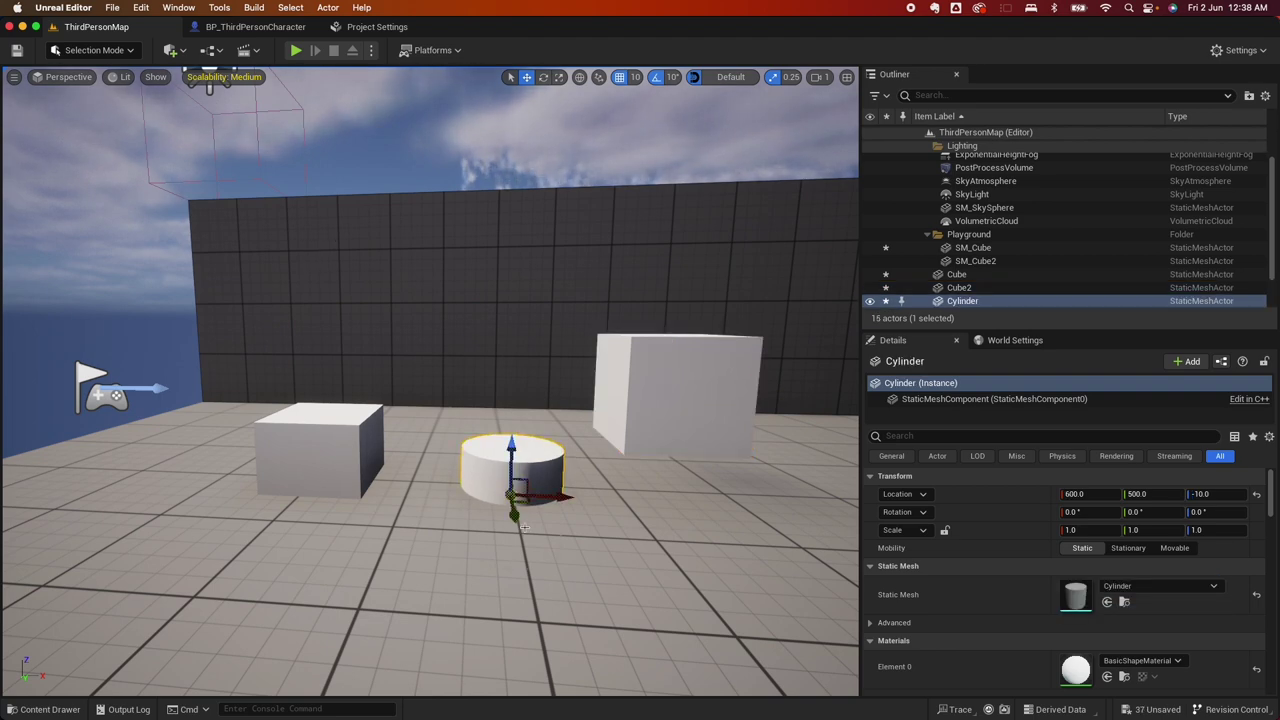
Make Foreground the active snap layer and place SM_Chair from the StarterContent Props on the floor at X 560, Y 700.
key("d")
right_click_drag(524, 515, 155, 498)
right_click_drag(638, 314, 636, 314)
key("d")
left_click(733, 77)
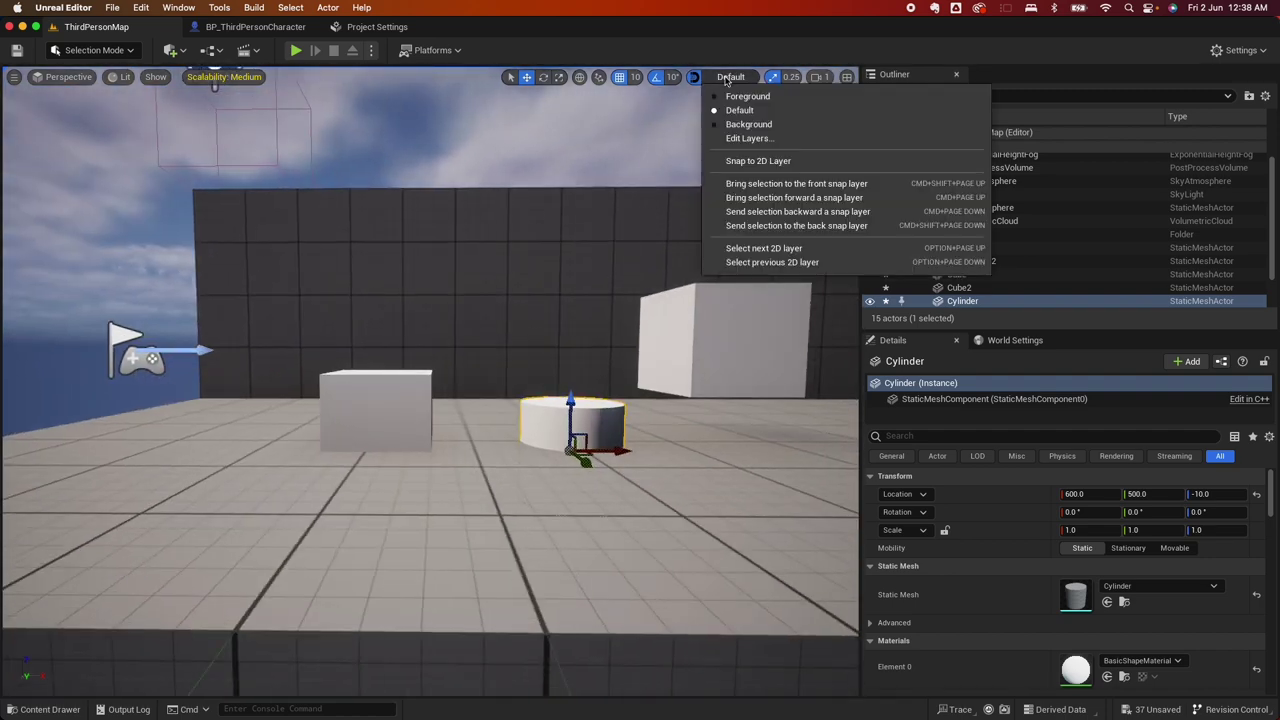
left_click(759, 100)
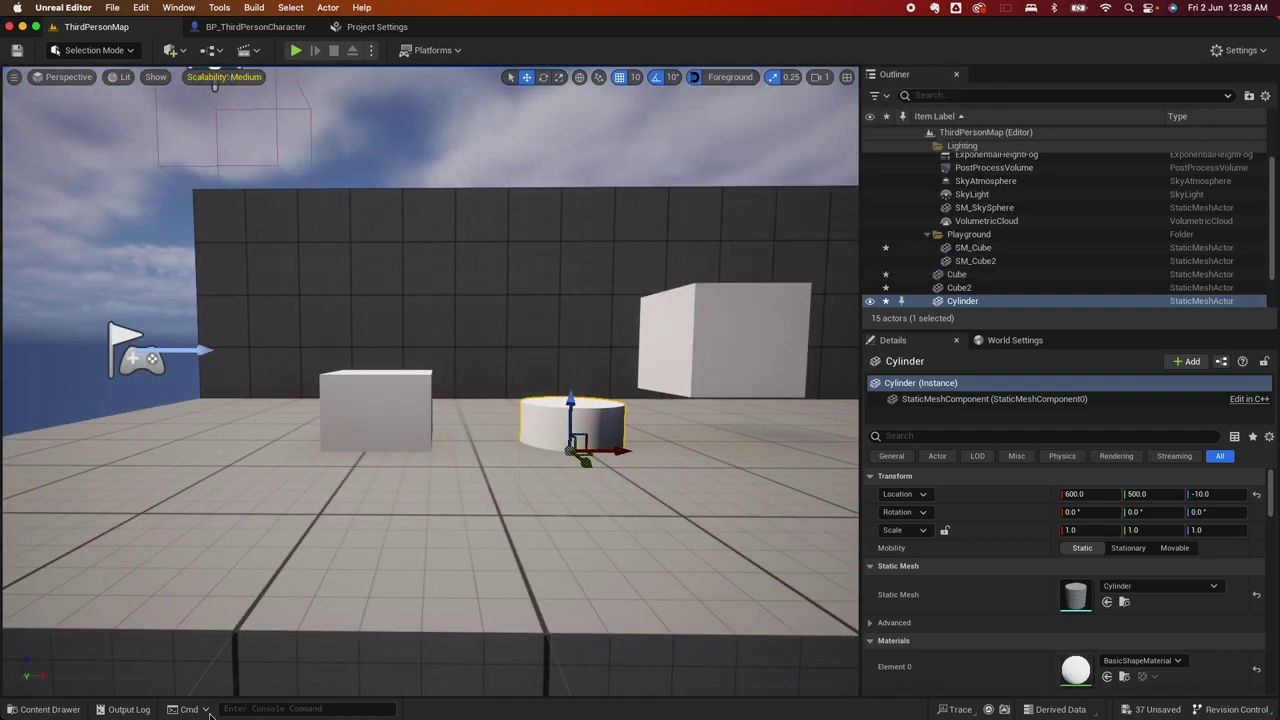
left_click(48, 710)
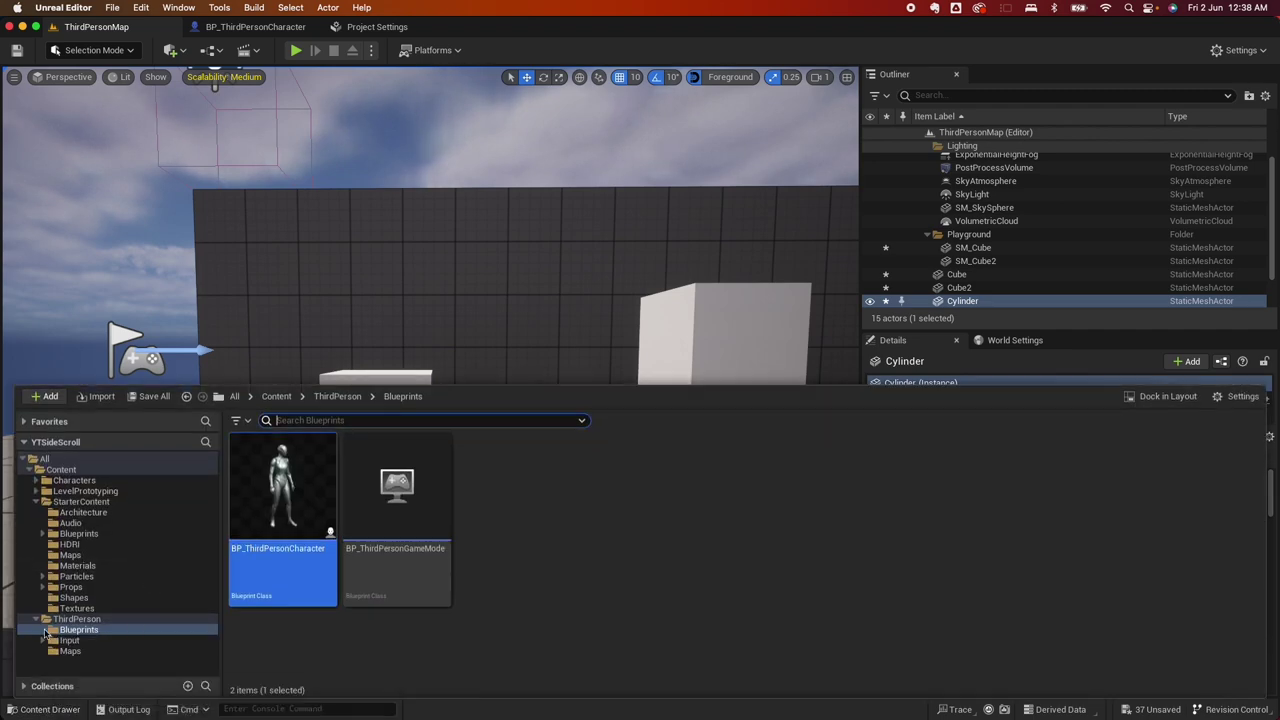
left_click(75, 590)
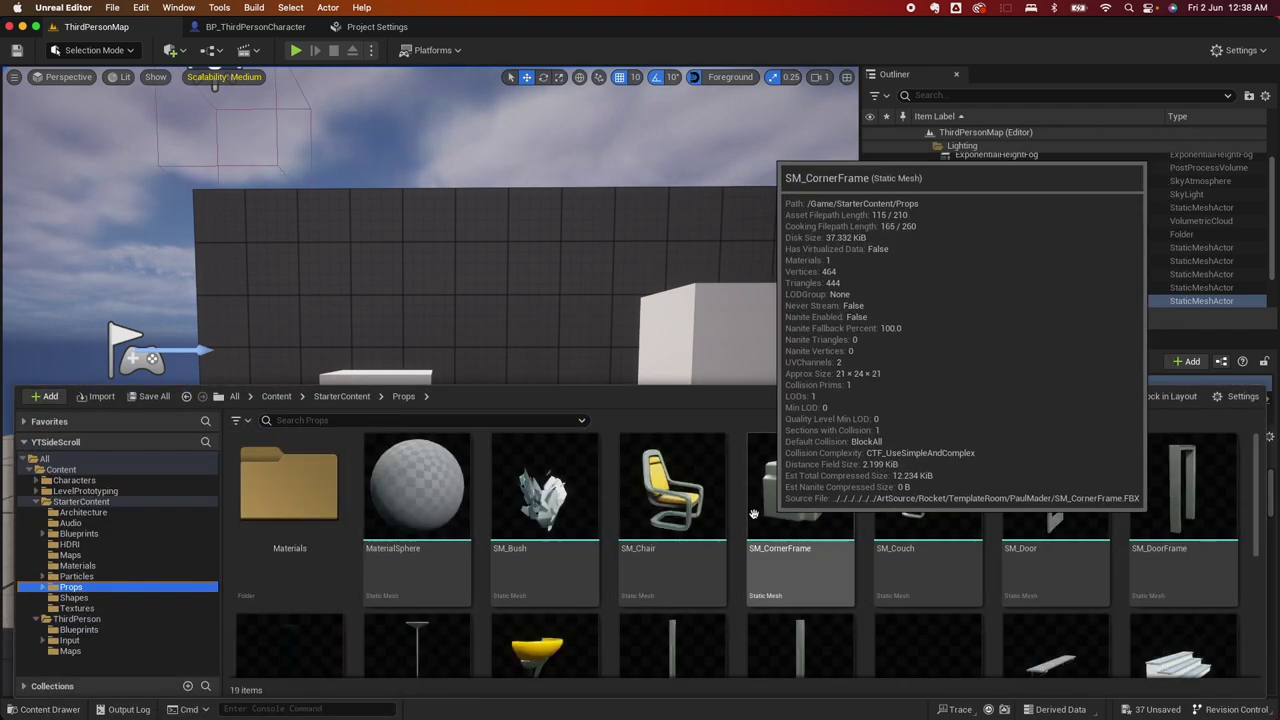
left_click_drag(672, 490, 615, 453)
key("End")
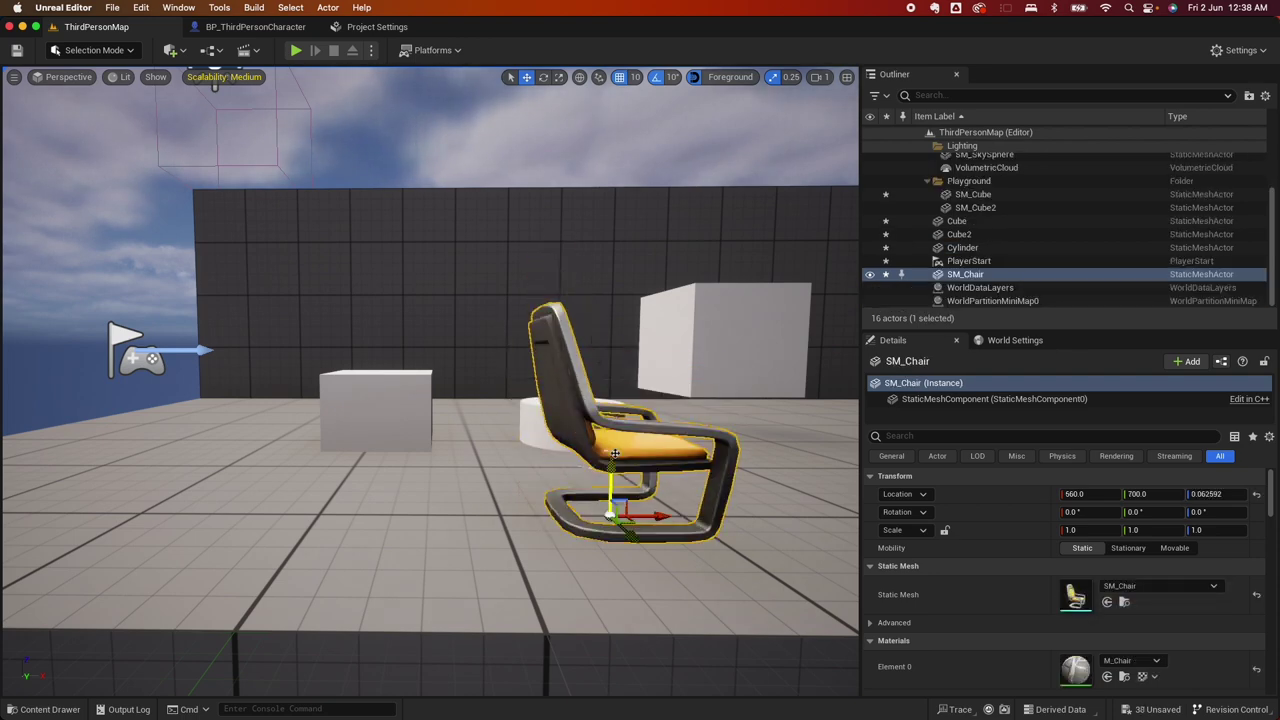
Place SM_Couch on the floor at X 940, Y 770, rotated 90° about Z.
middle_click_drag(752, 475, 473, 488)
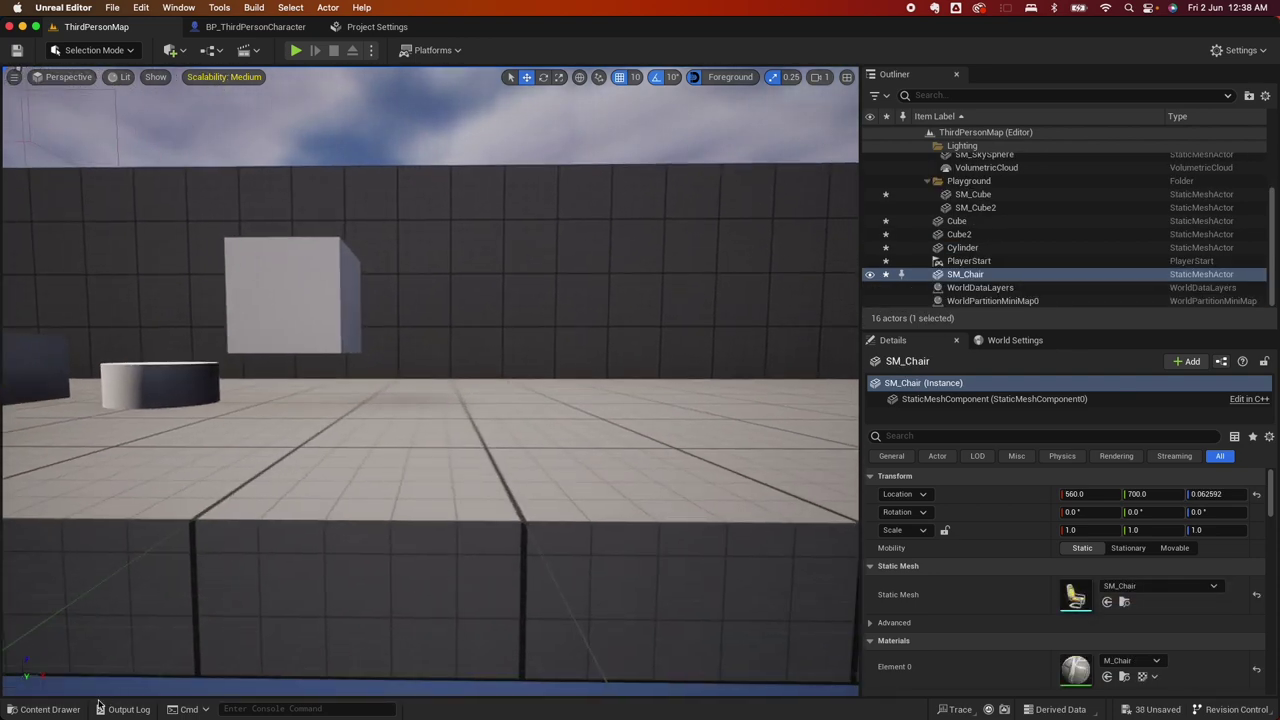
left_click(55, 709)
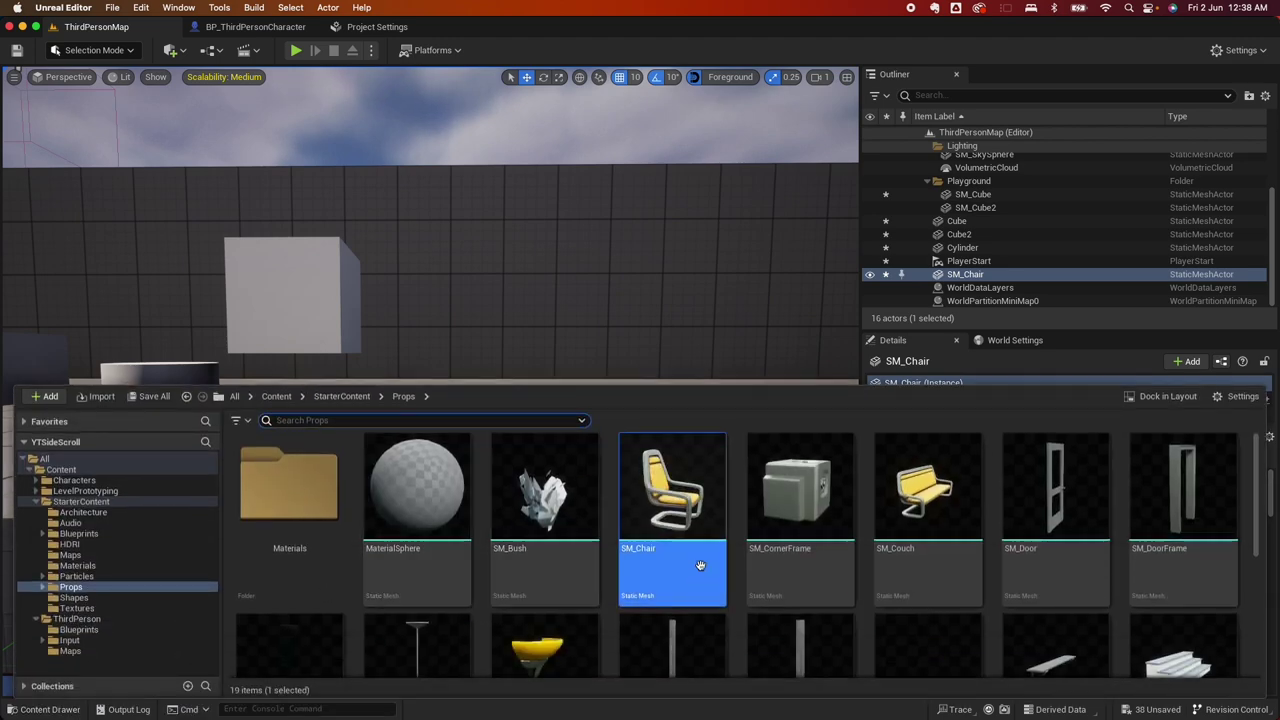
left_click(935, 505)
left_click_drag(940, 508, 592, 462)
key("e")
key("r")
key("End")
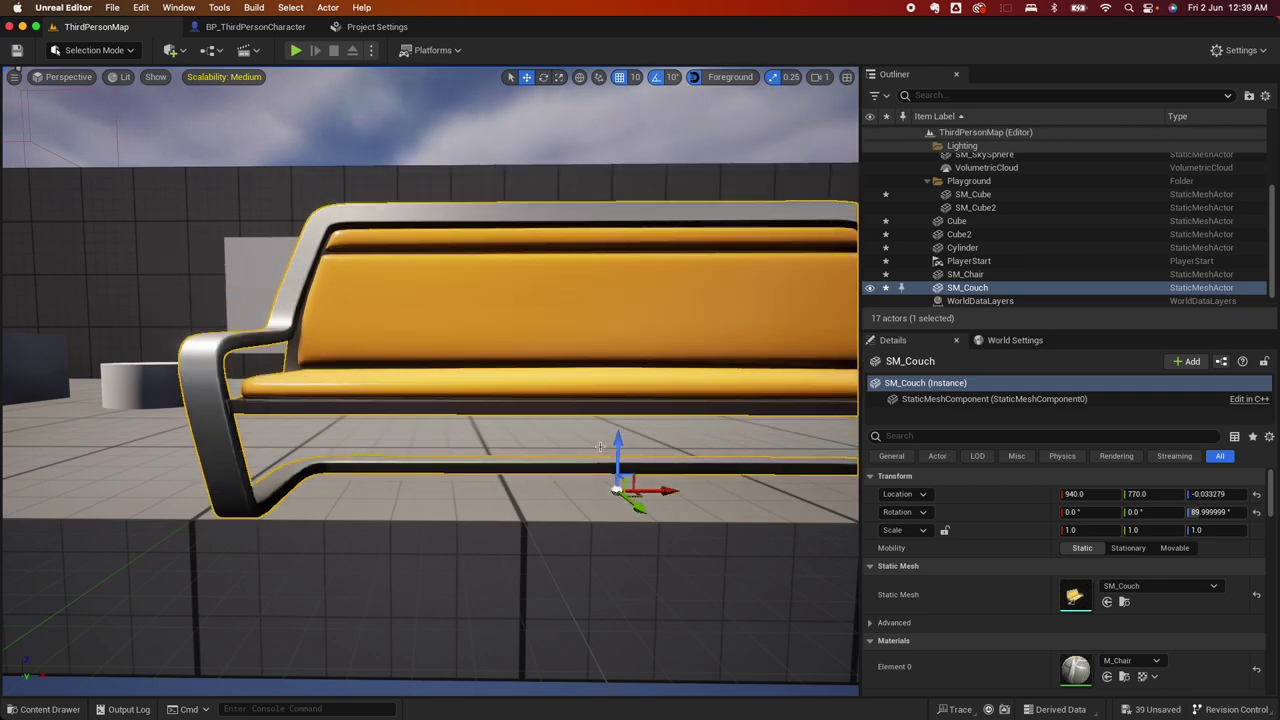
Switch the snap layer back to Default, place a raised cube beyond the existing ones and duplicate it to 1360, 500, 140.
middle_click_drag(440, 319, 3, 52)
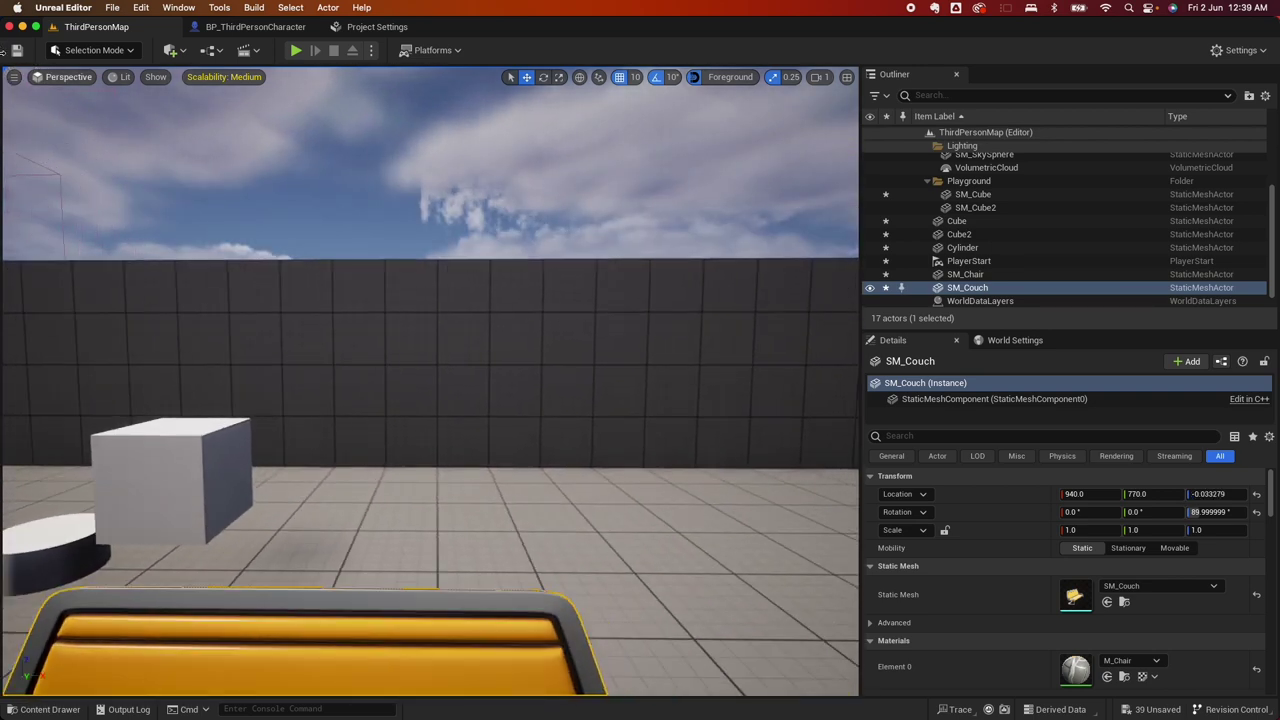
left_click(730, 77)
left_click(728, 108)
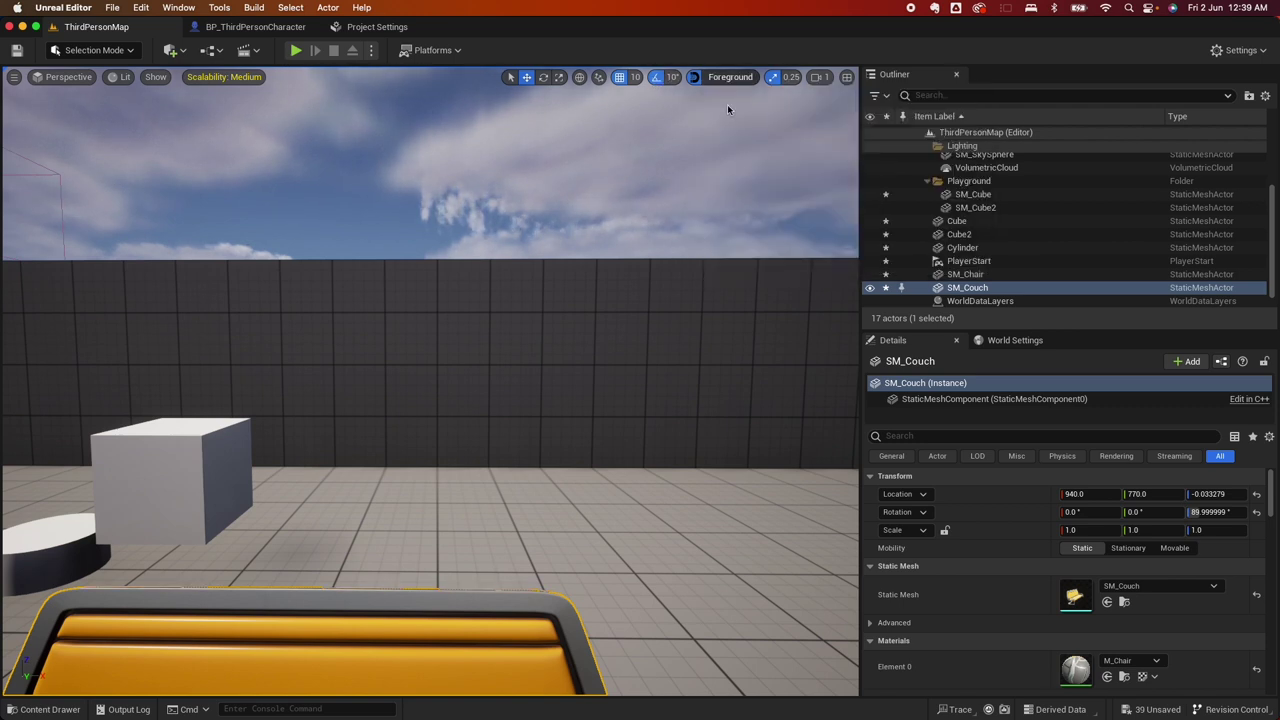
left_click(172, 51)
mouse_move(218, 204)
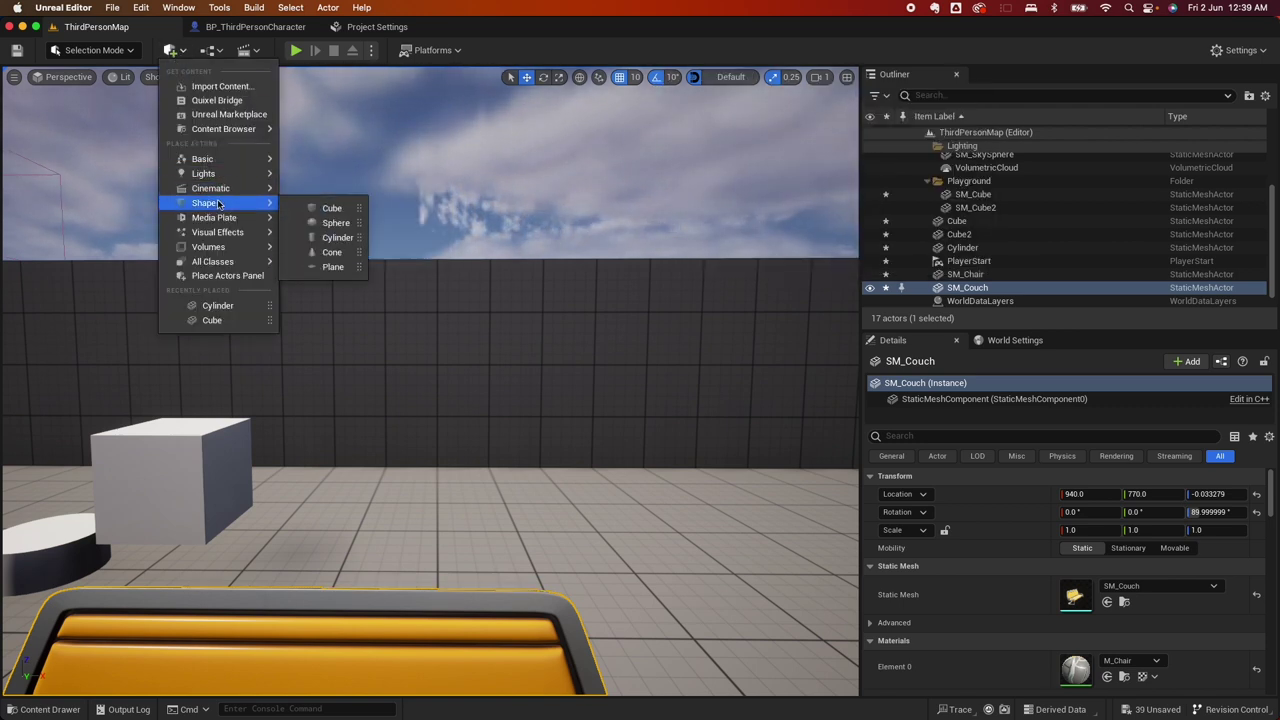
left_click_drag(331, 207, 848, 442)
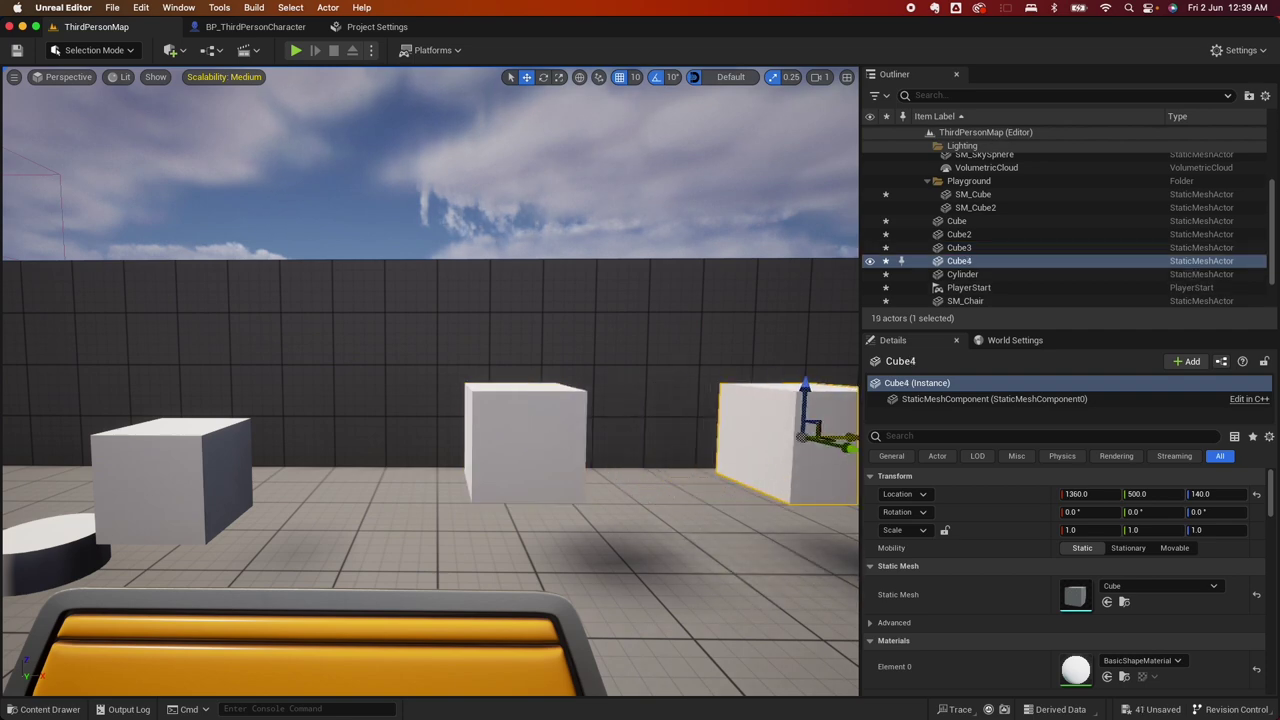
Playtest the level by running and jumping the character across the cubes in both directions, and end the play session.
left_click(295, 50)
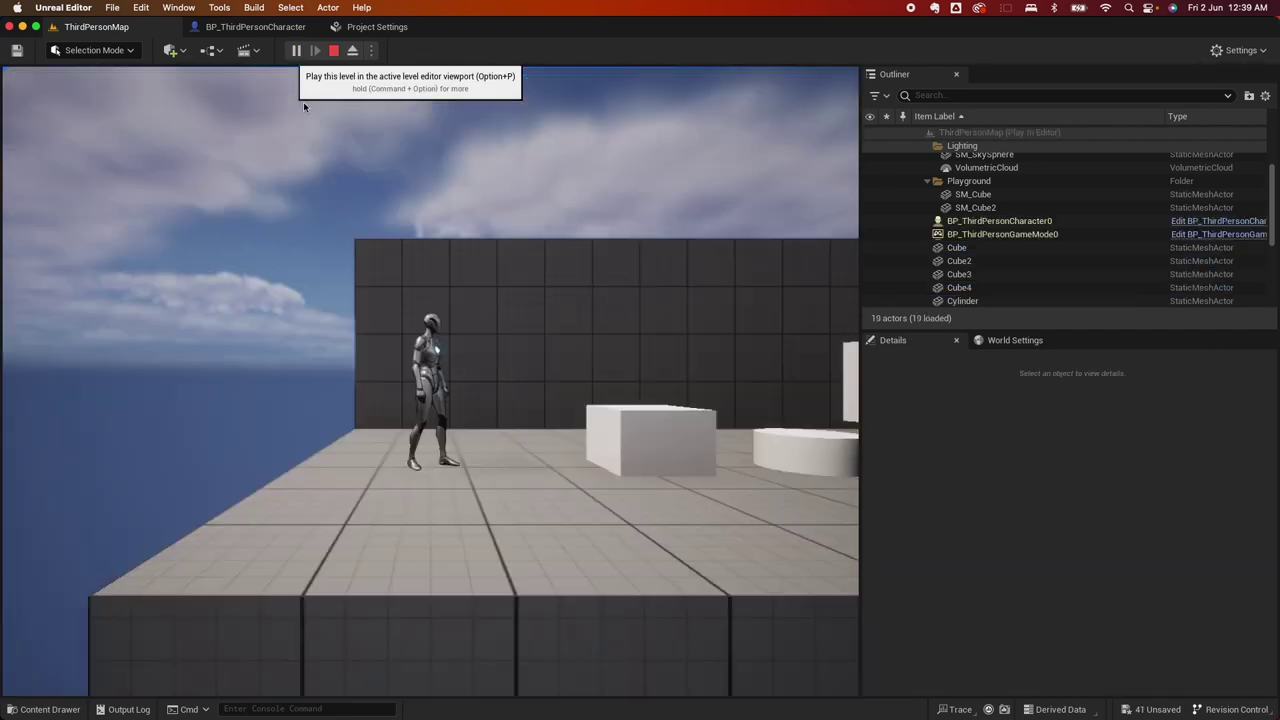
key("d")
key("space")
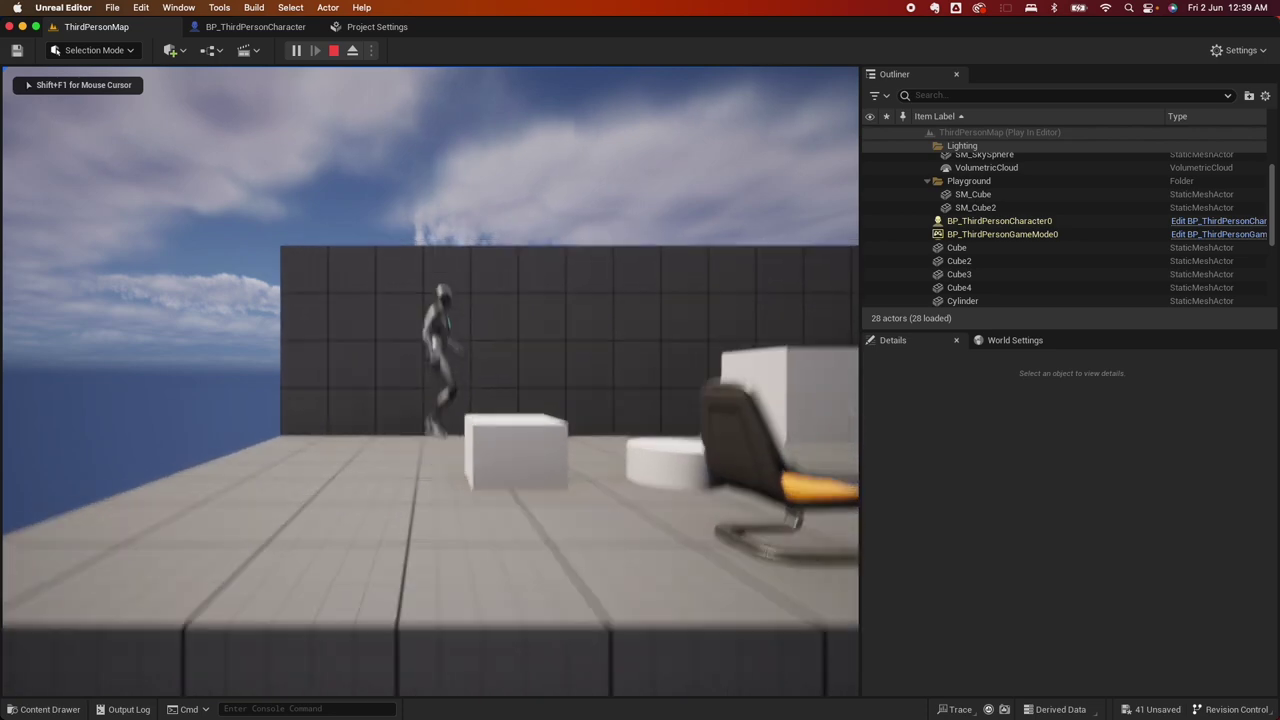
key("space")
key("space")
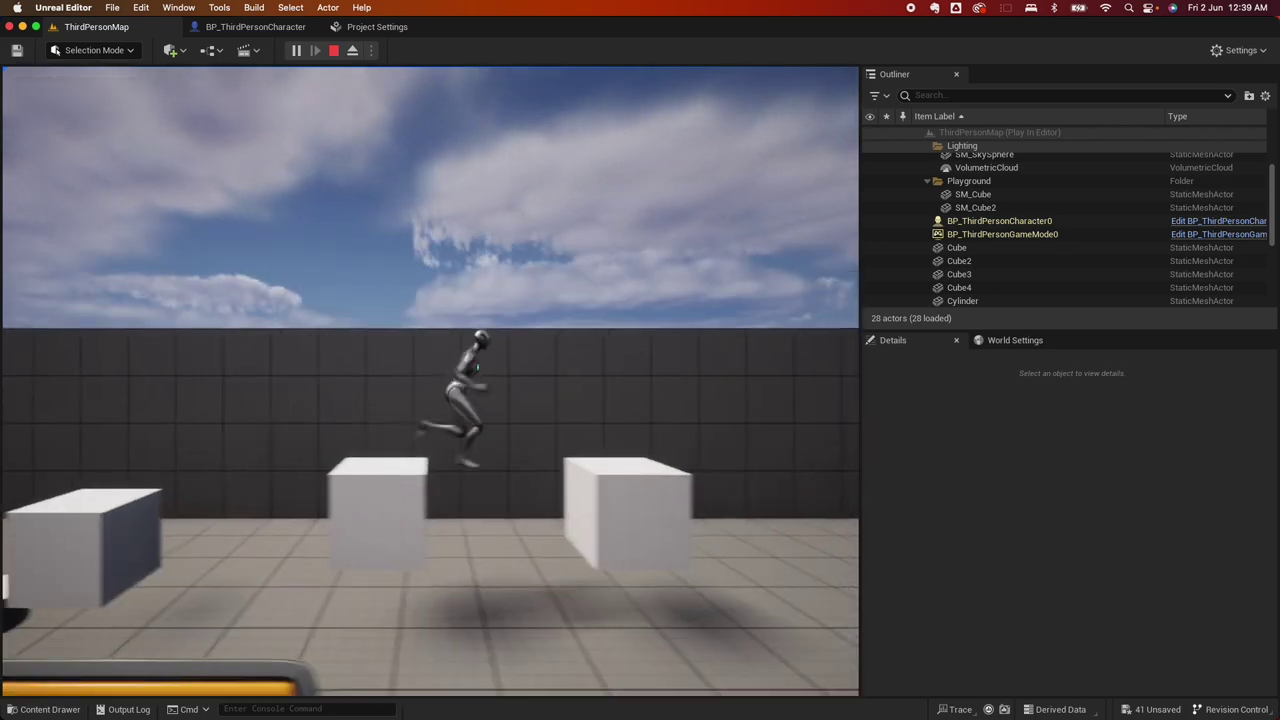
key("space")
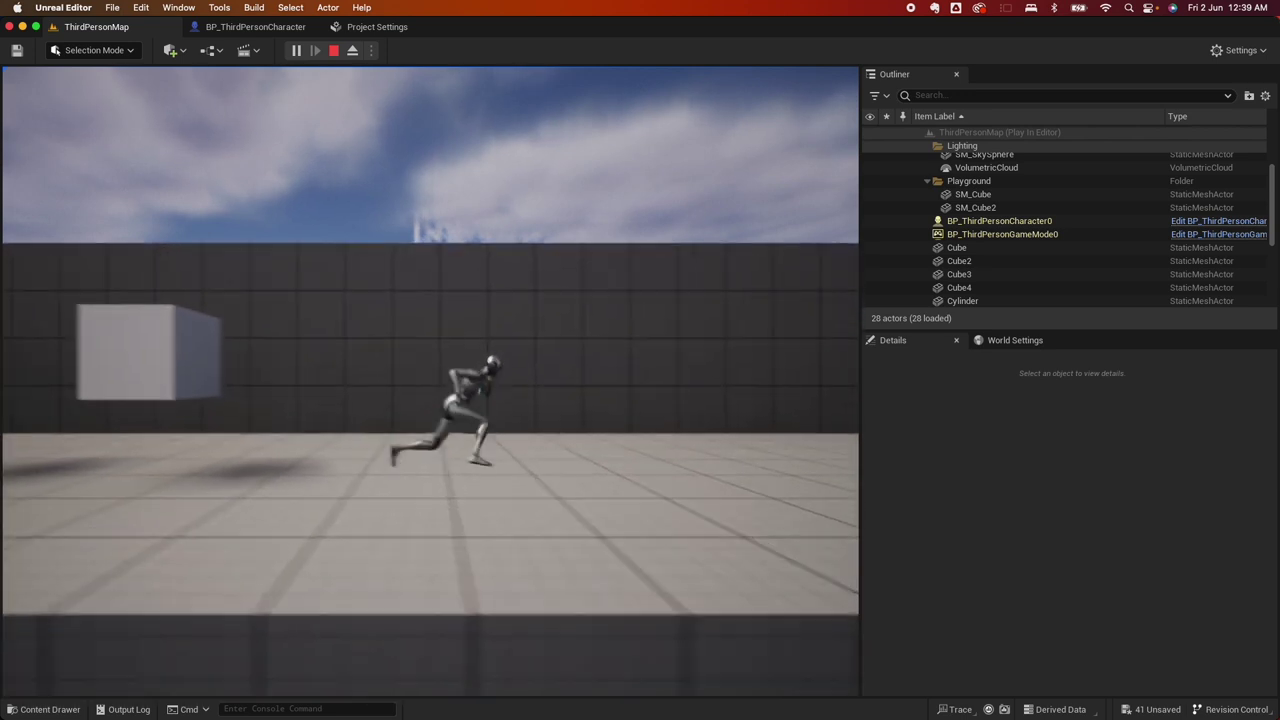
key("a")
key("a")
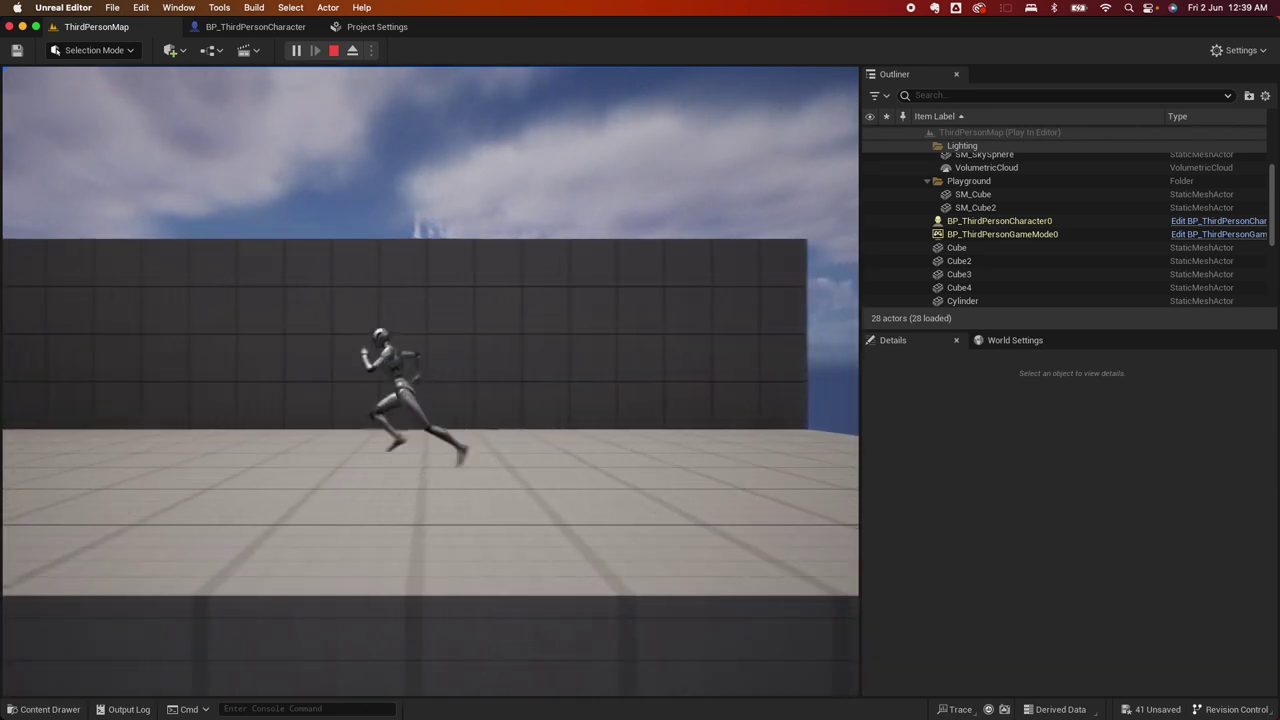
key("space")
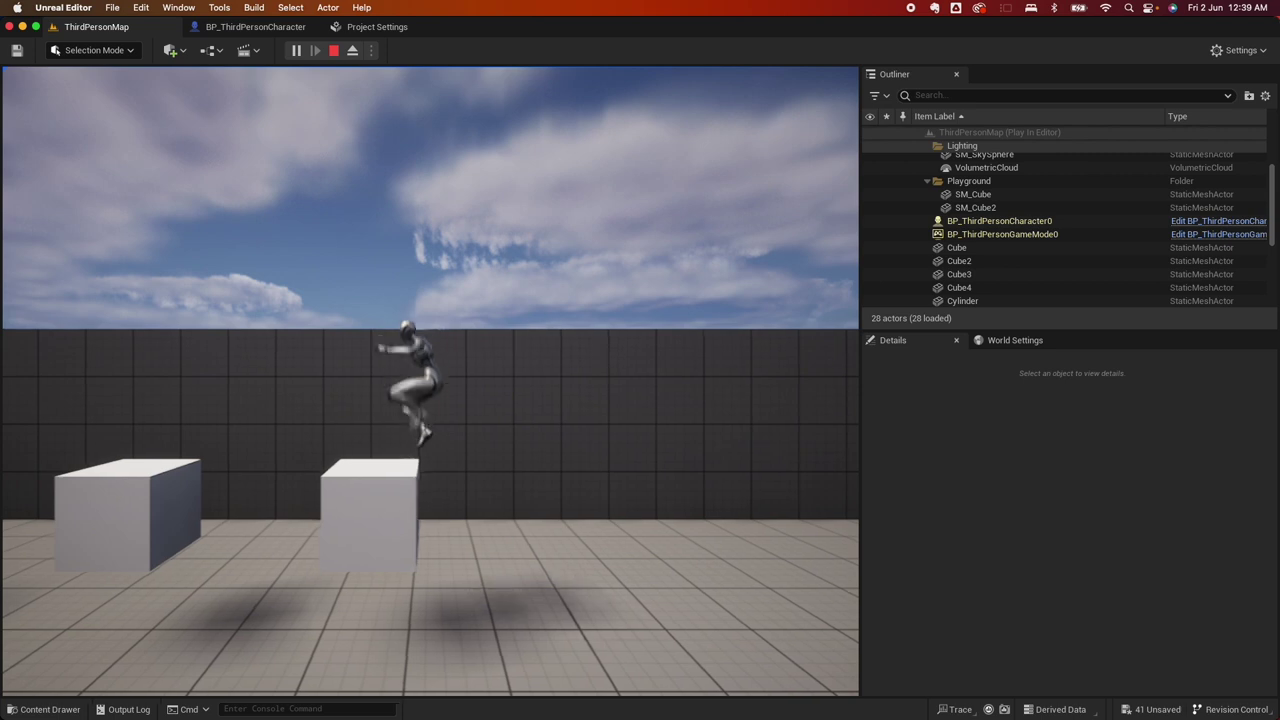
key("Escape")
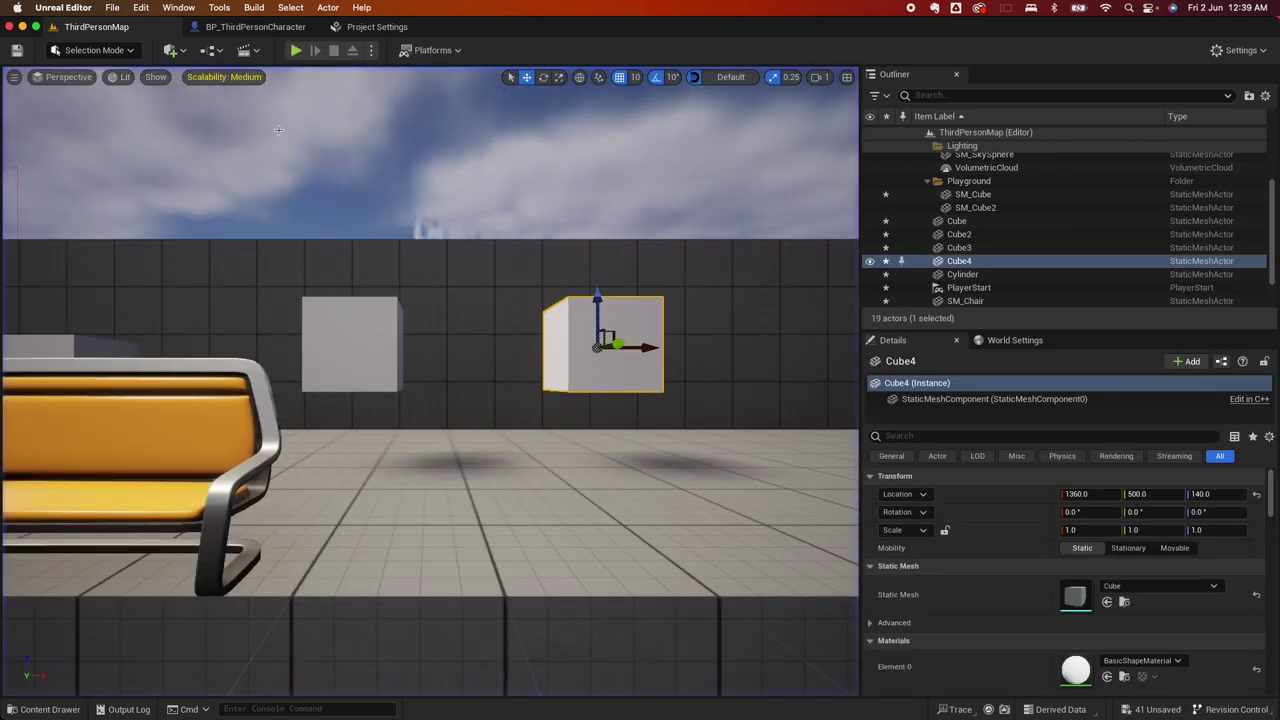
In BP_ThirdPersonCharacter, constrain the Character Movement component to a plane with Plane Constraint Normal 0, 1, 0 and compile the blueprint.
left_click(258, 27)
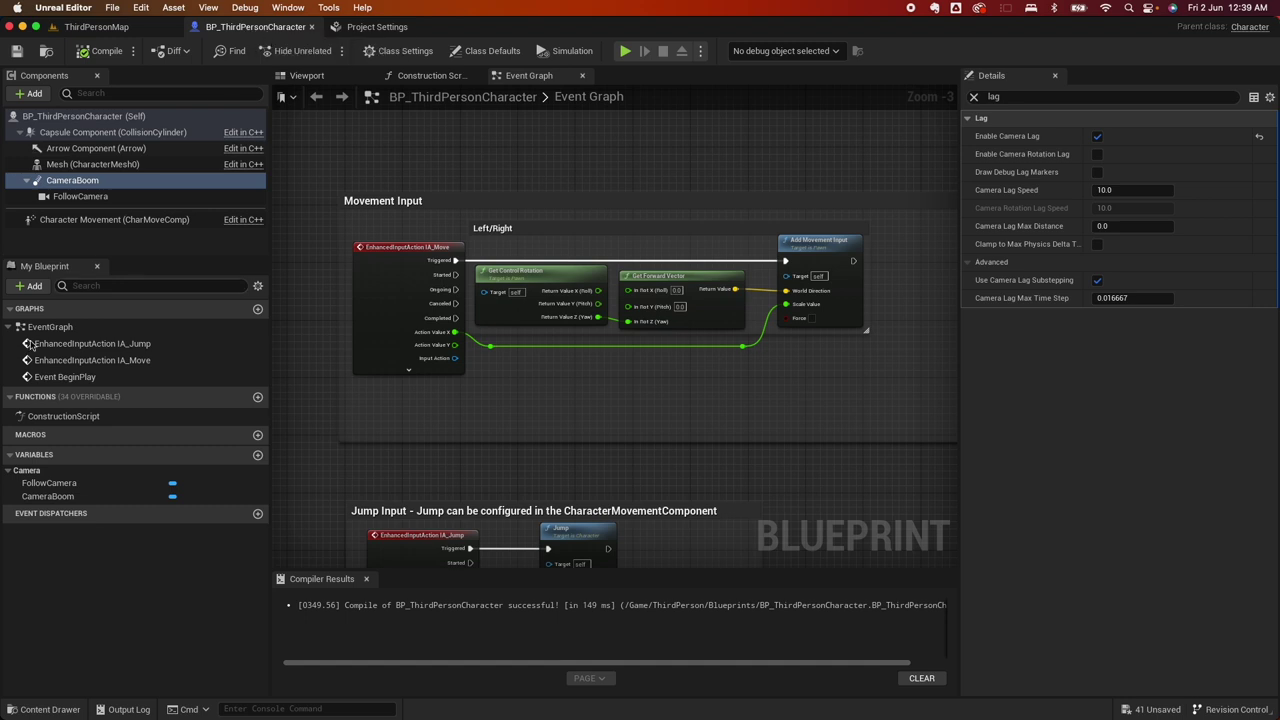
left_click(110, 219)
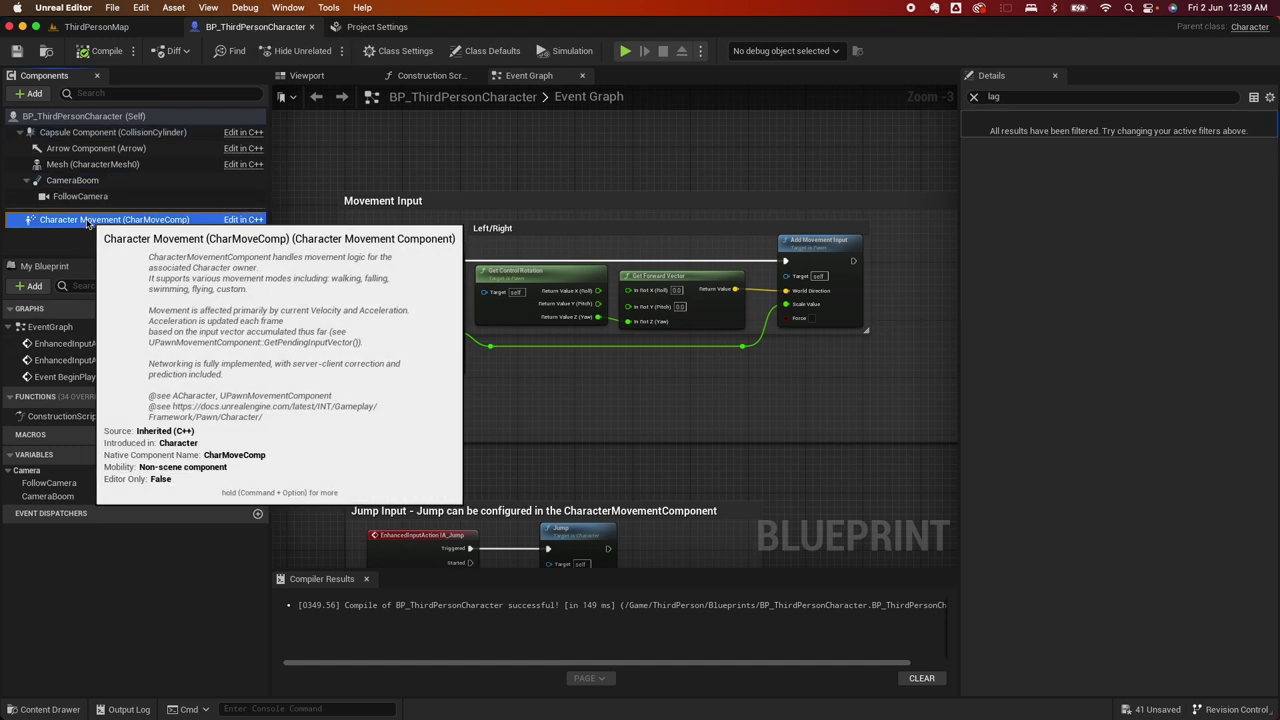
left_click(973, 96)
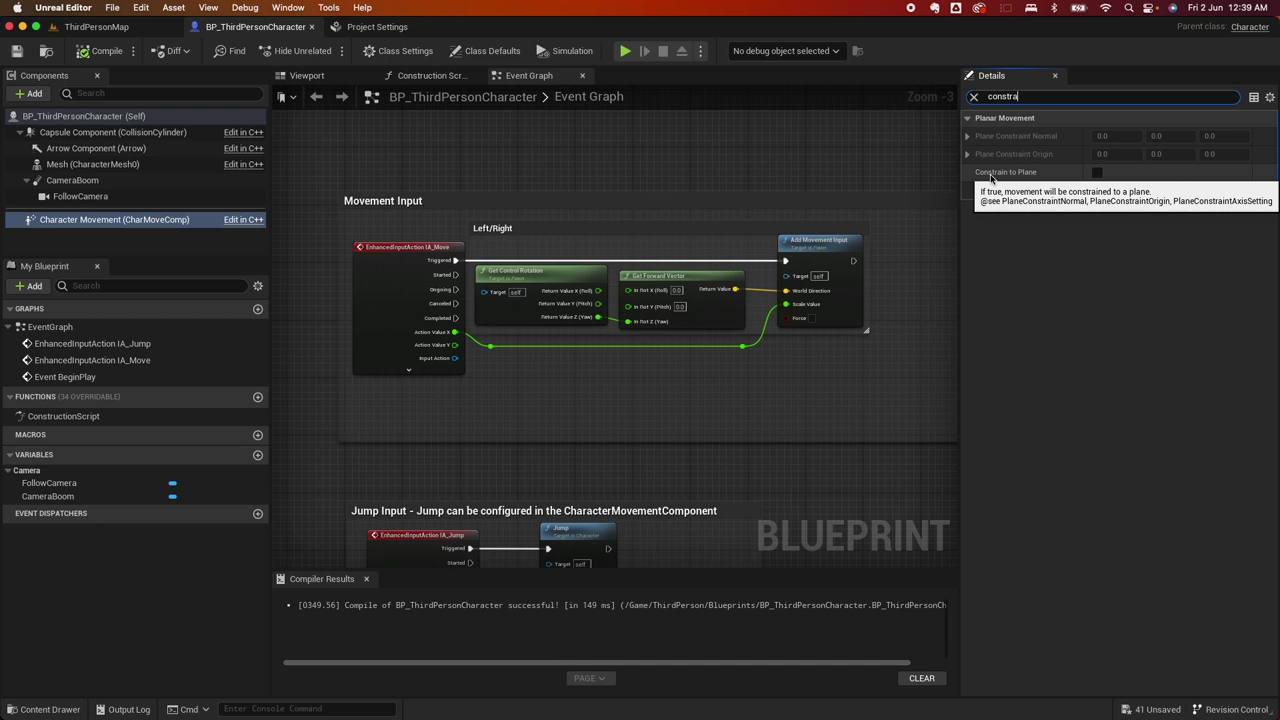
left_click(1097, 172)
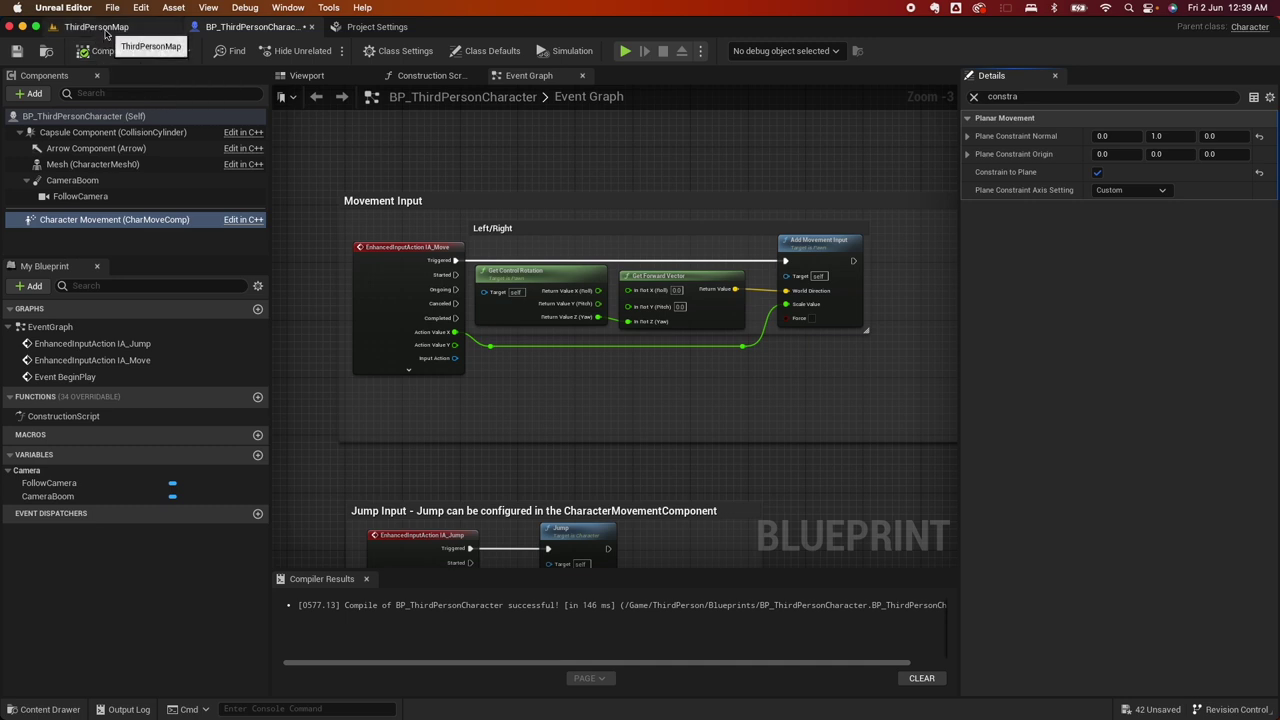
Playtest ThirdPersonMap with the plane constraint, running the character back and forth and jumping over the obstacles.
left_click(97, 27)
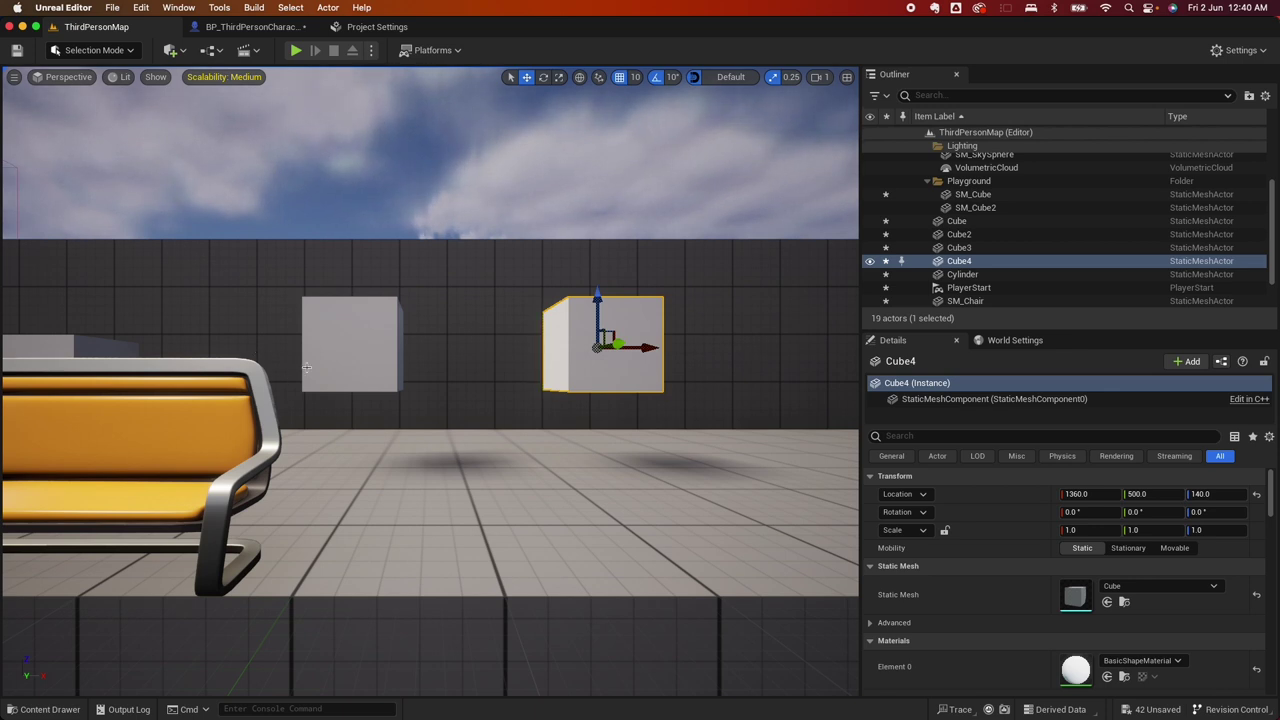
left_click(296, 50)
key("d")
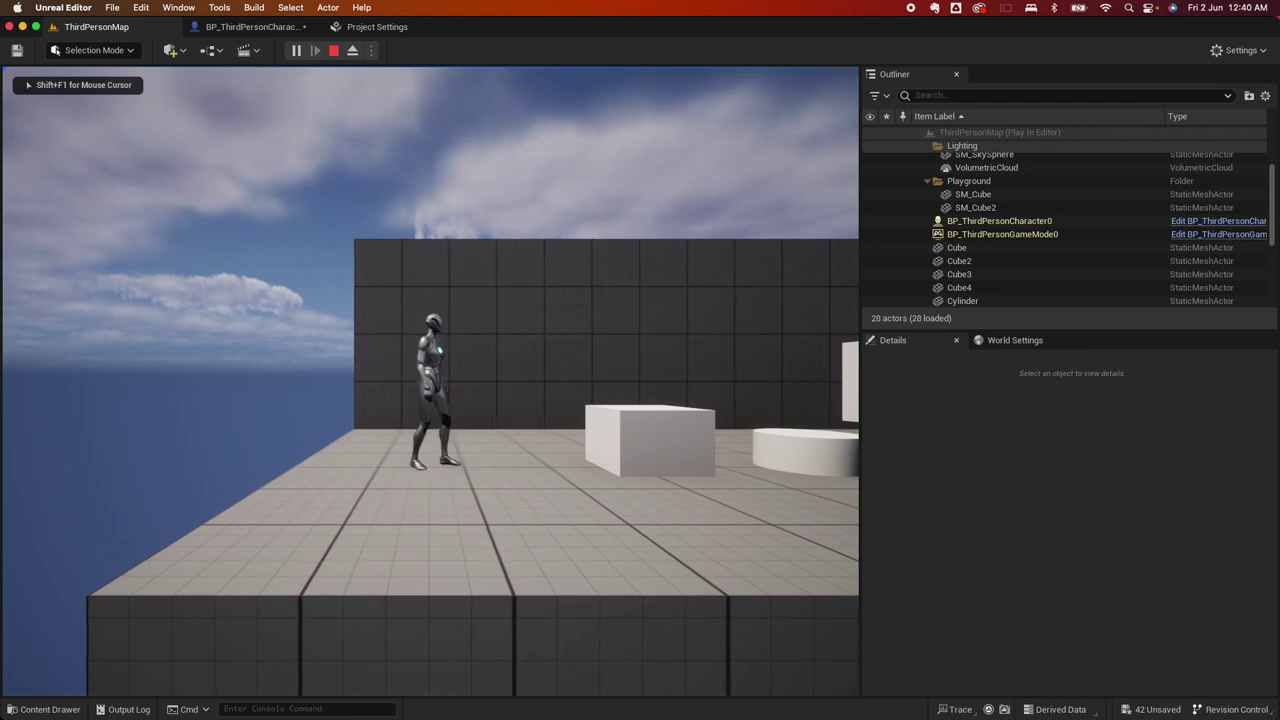
key("space")
key("space")
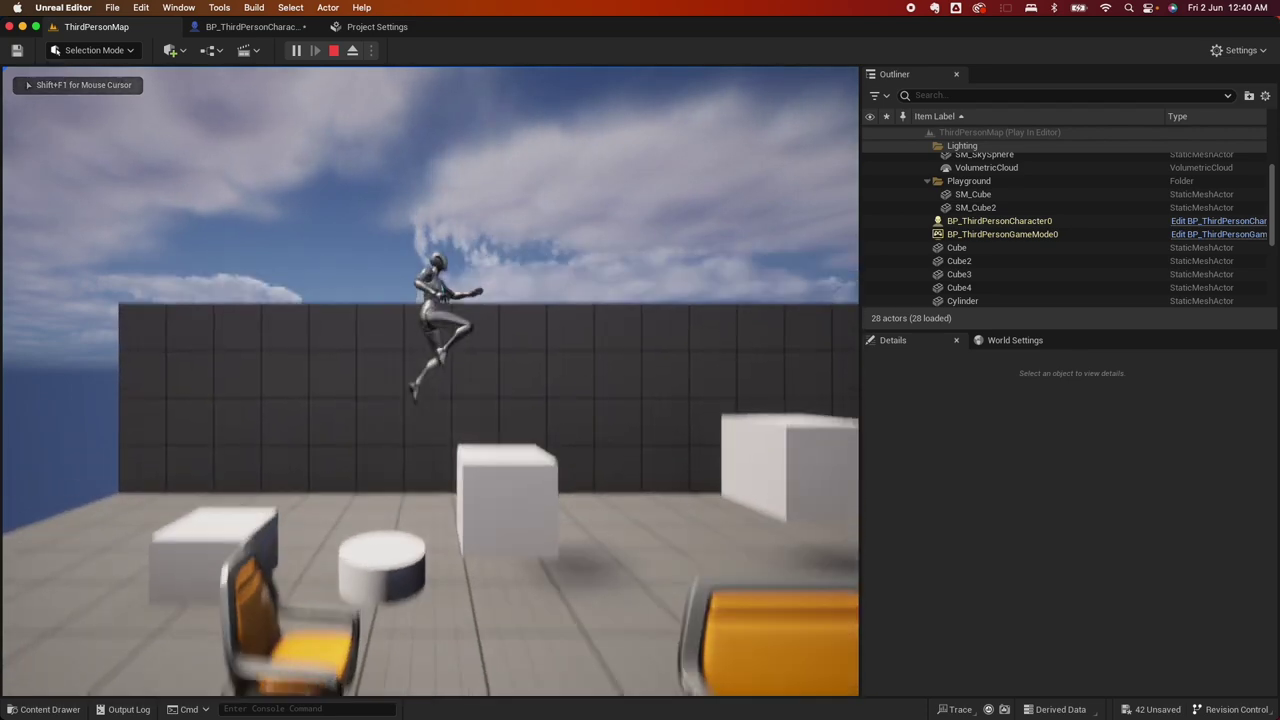
key("space")
key("space")
key("space")
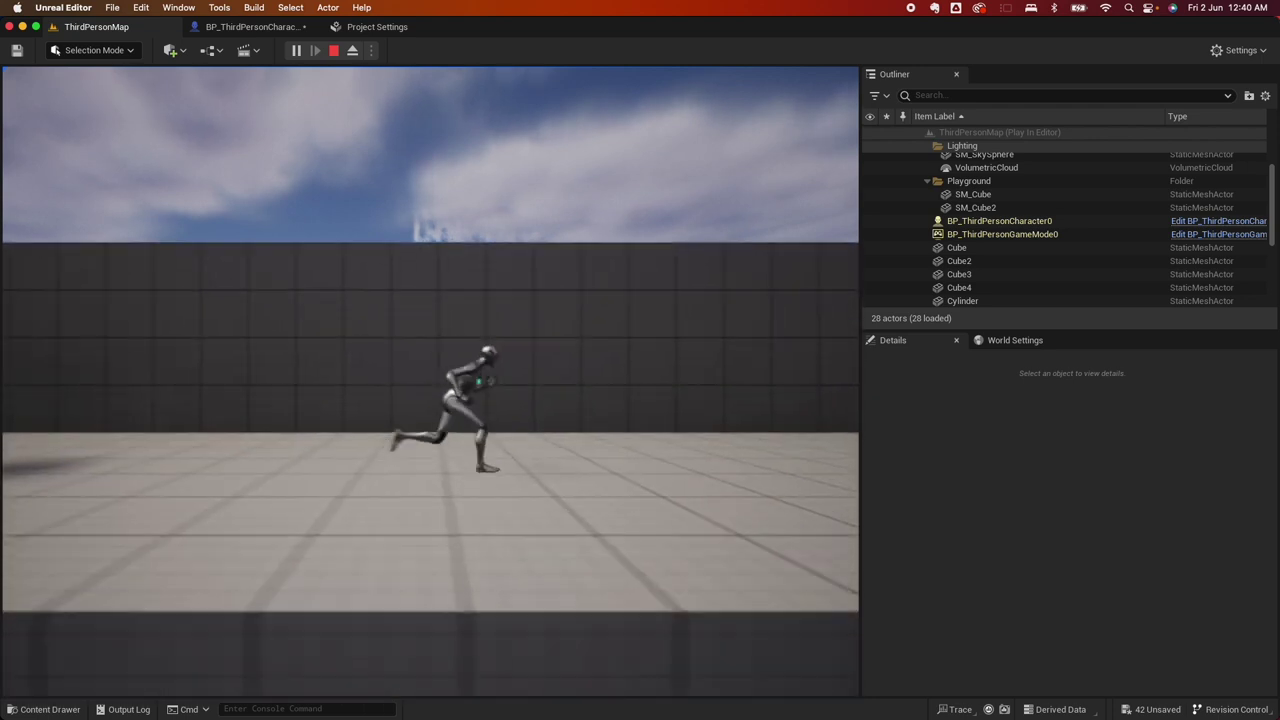
key("a")
key("d")
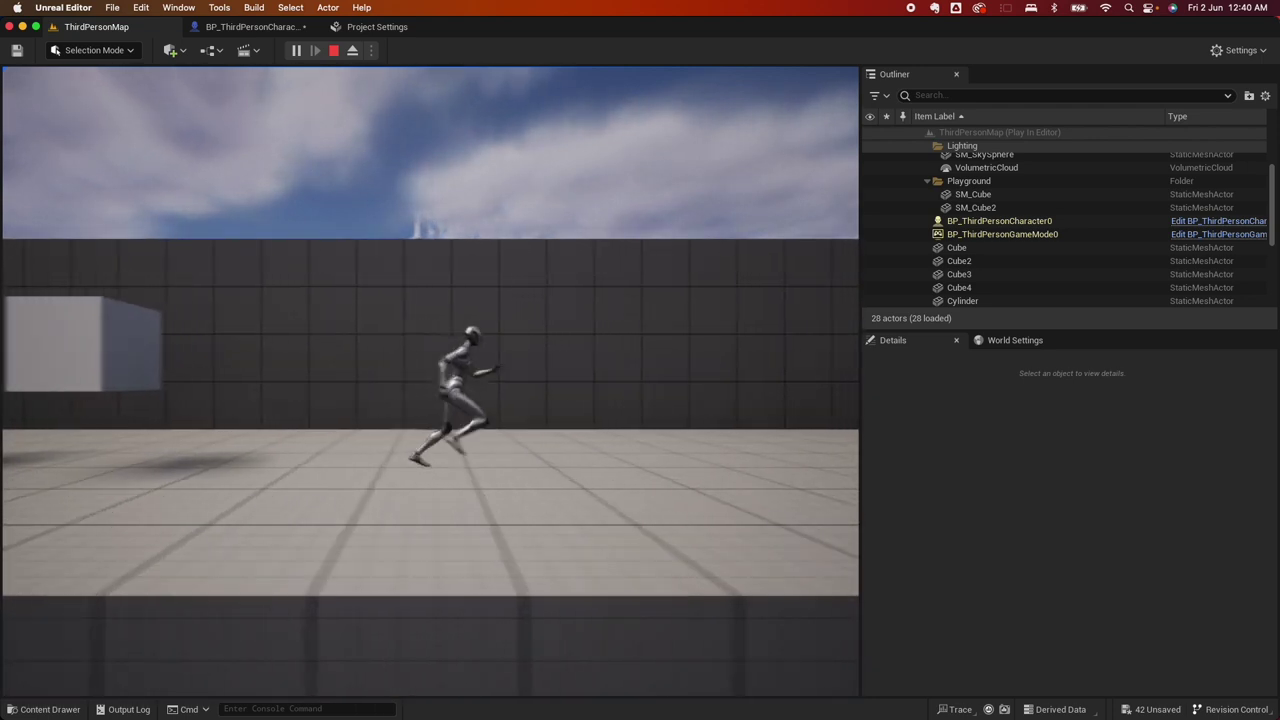
key("a")
key("d")
key("d")
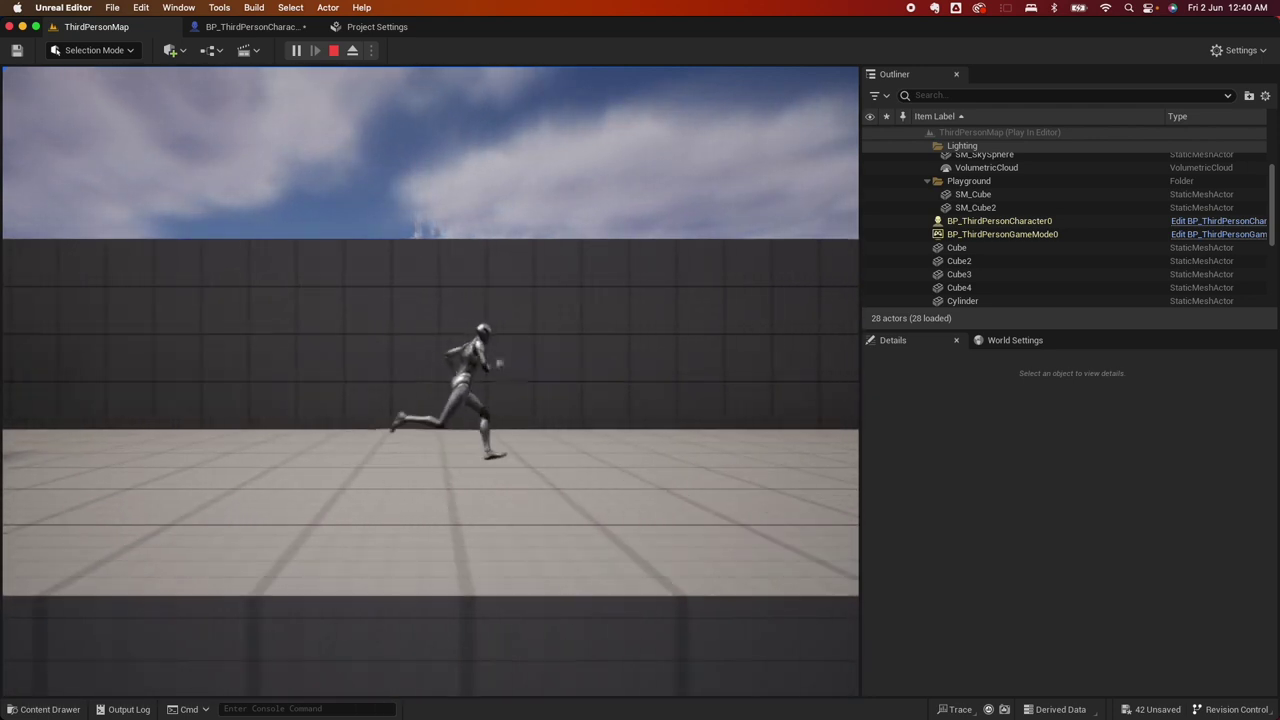
key("w")
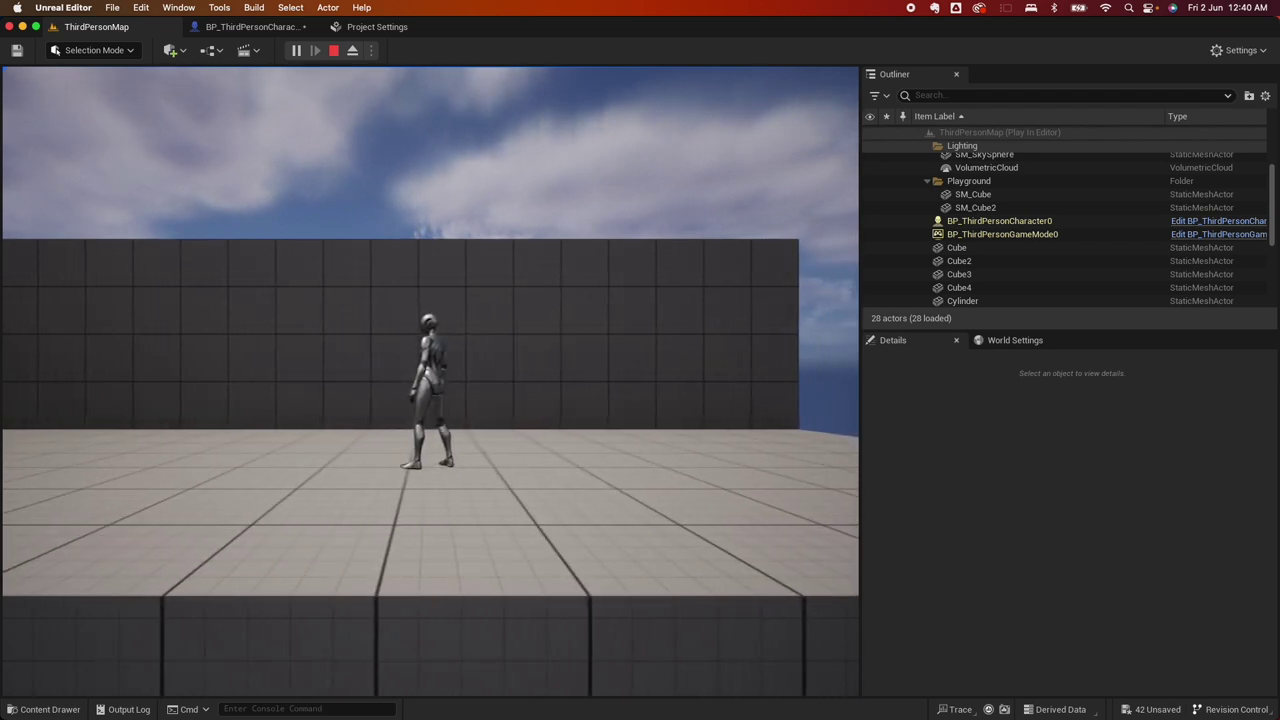